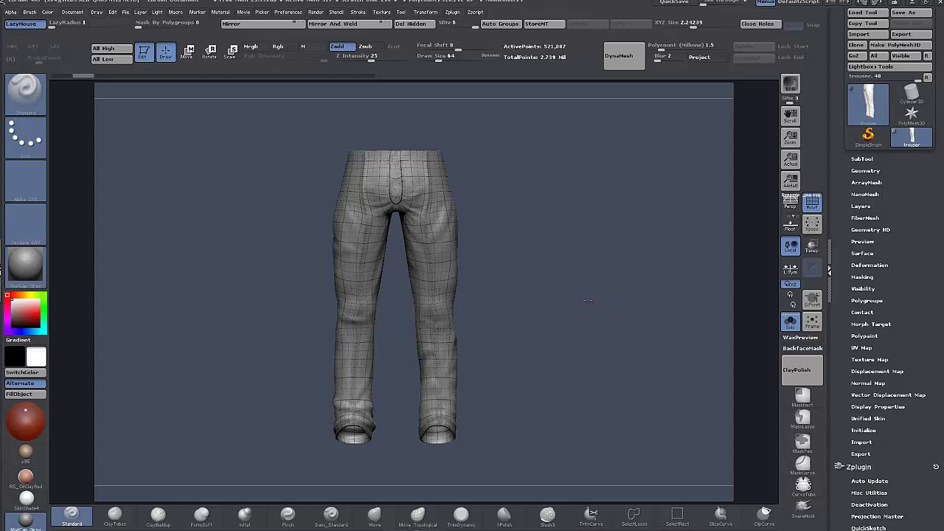
Lower the trousers mesh to subdivision level 1
drag(588, 300, 552, 280)
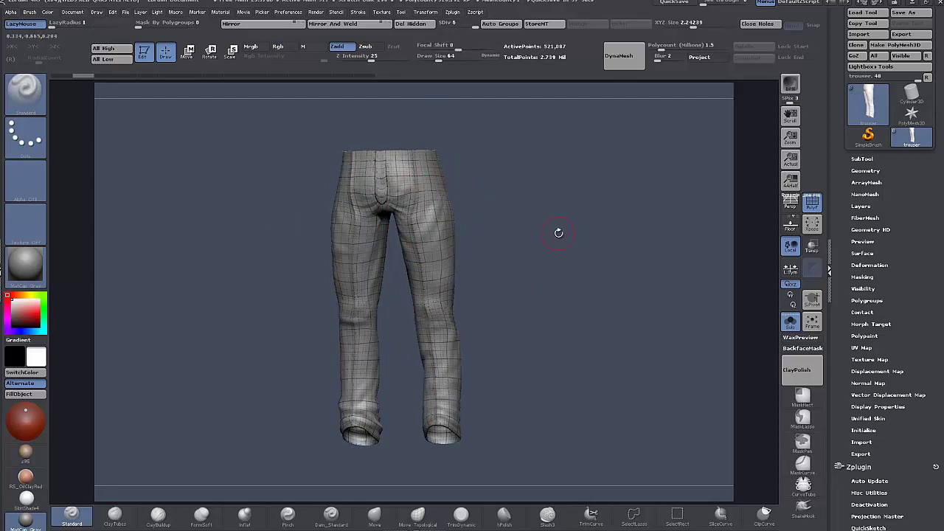
drag(558, 232, 554, 263)
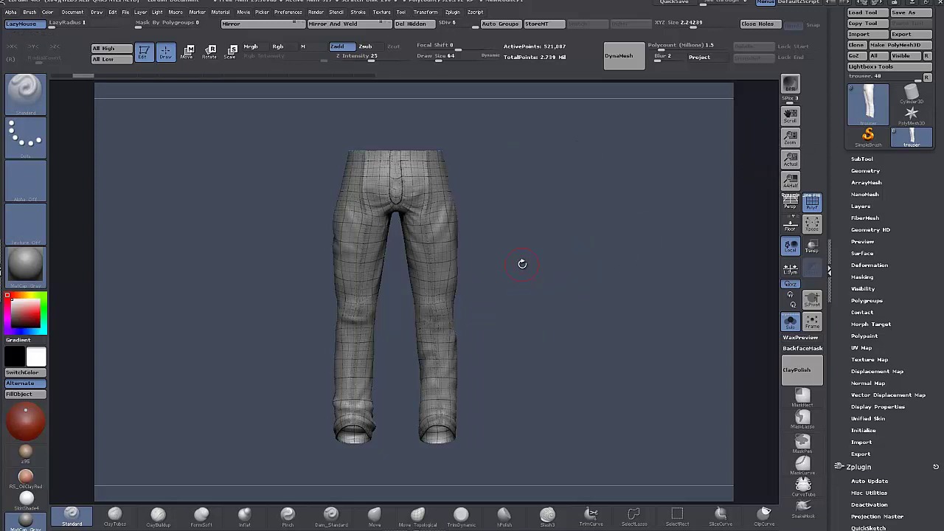
drag(594, 310, 553, 312)
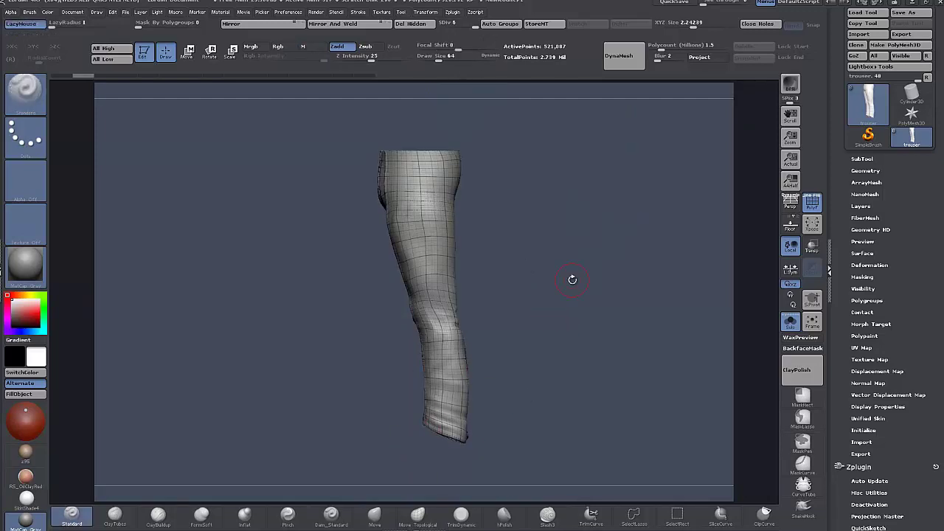
drag(607, 267, 642, 270)
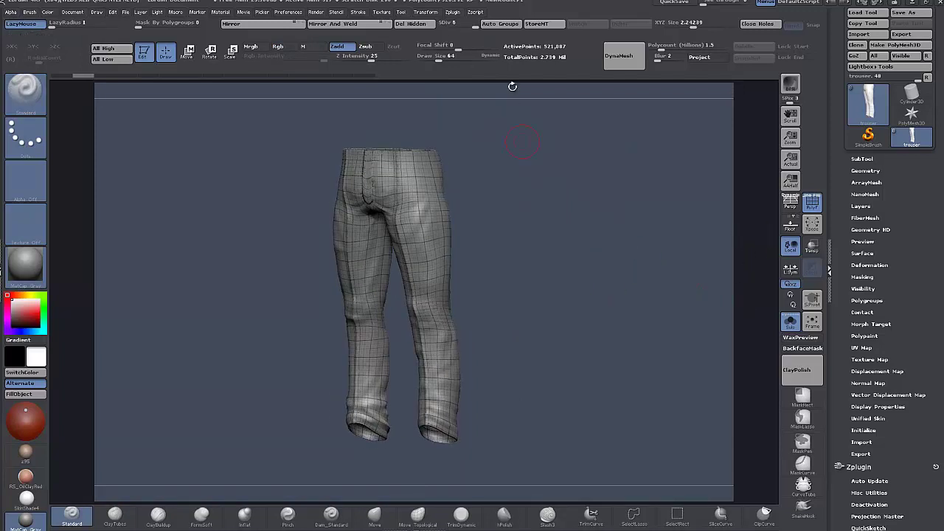
drag(455, 24, 435, 23)
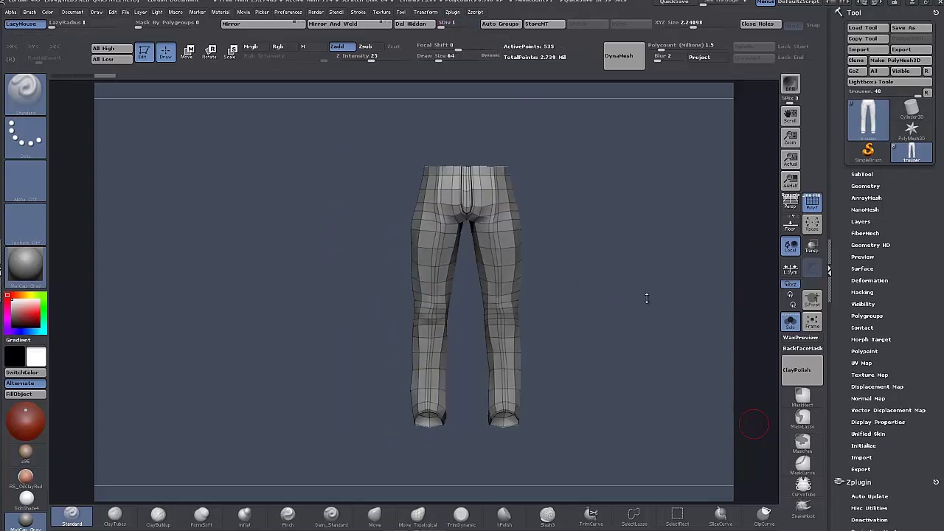
Isolate the back half of the trousers with the SelectLasso brush and assign it its own polygroup
shift+drag(647, 298, 575, 310)
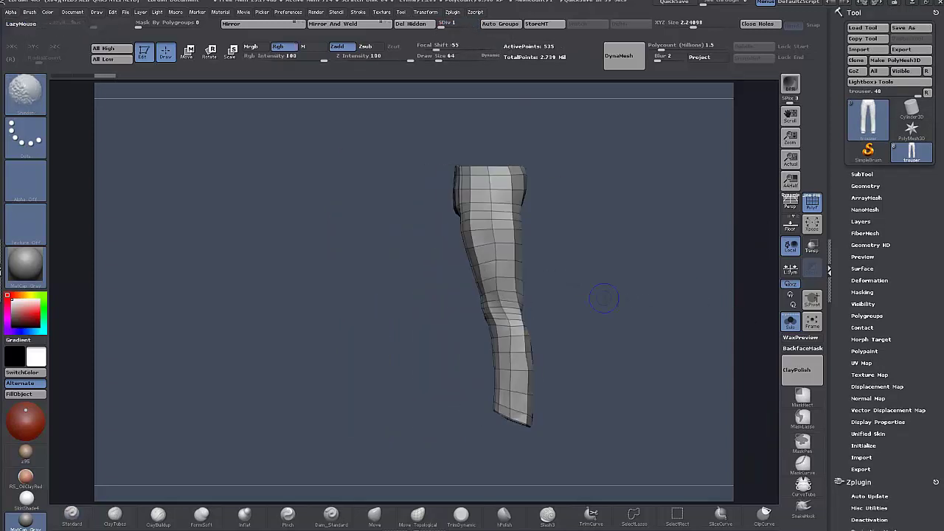
ctrl+shift+click(627, 518)
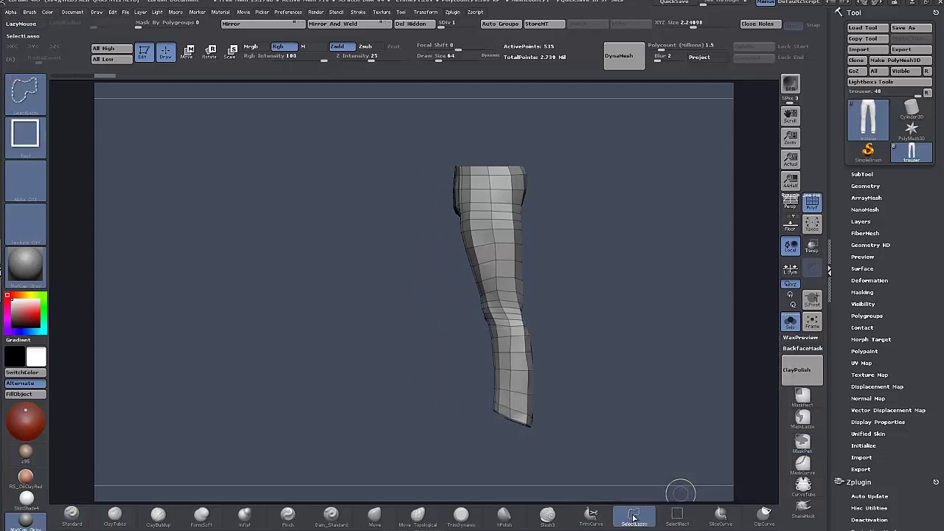
key(ctrl+shift)
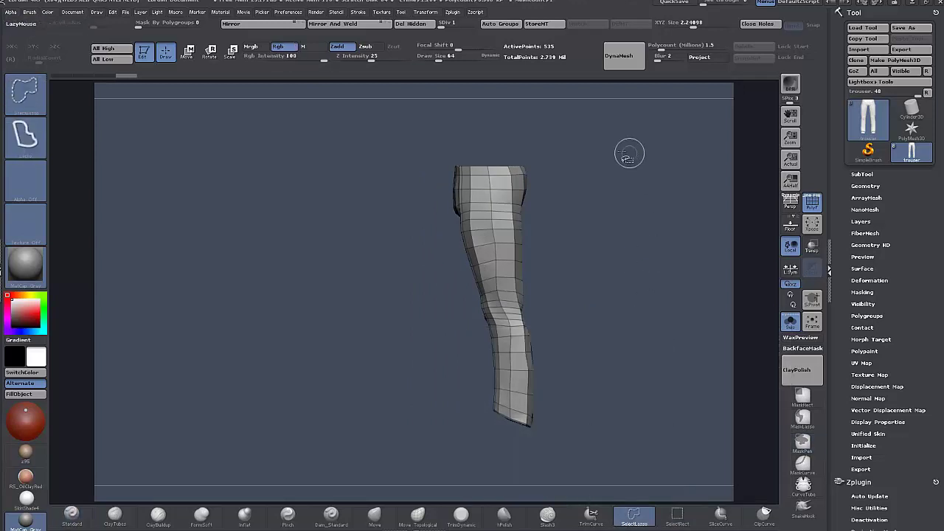
mouse_move(583, 135)
ctrl+shift+mouse_down()
mouse_move(521, 135)
mouse_move(509, 174)
mouse_move(521, 432)
mouse_move(643, 273)
mouse_move(647, 251)
mouse_move(679, 243)
mouse_move(649, 243)
mouse_move(582, 270)
mouse_move(627, 270)
ctrl+shift+mouse_up()
key(ctrl+shift)
ctrl+shift+click(627, 271)
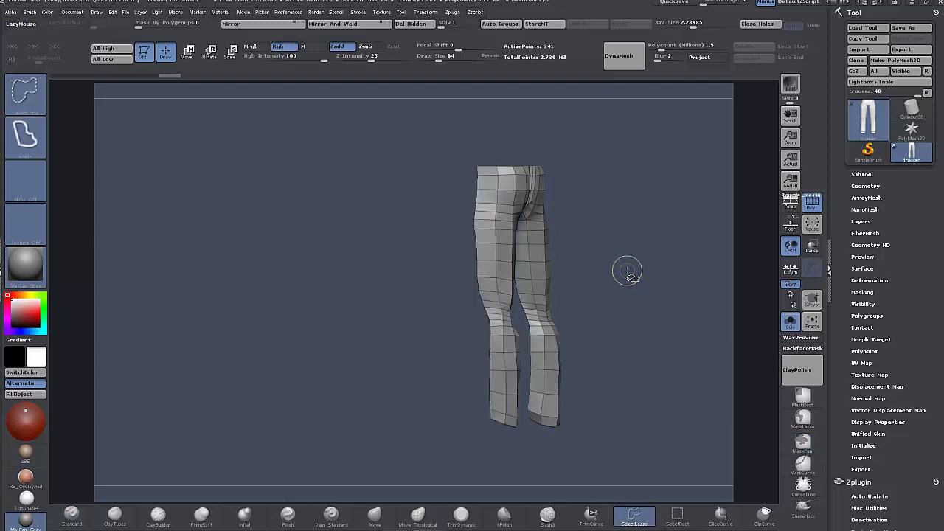
mouse_move(613, 274)
mouse_down()
mouse_move(640, 273)
mouse_move(598, 283)
mouse_move(616, 281)
mouse_up()
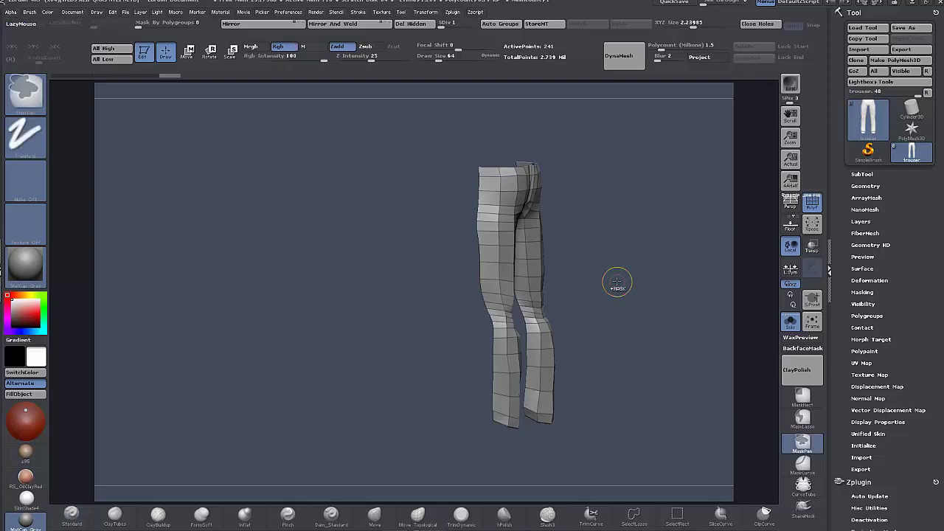
key(ctrl+w)
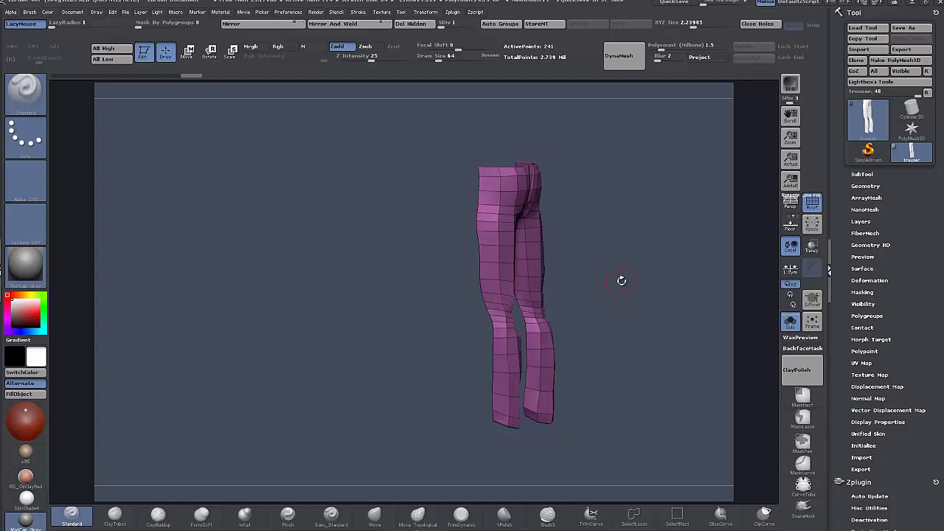
Invert the visibility to show only the front half of the trousers and make it a separate polygroup
alt+drag(622, 280, 530, 258)
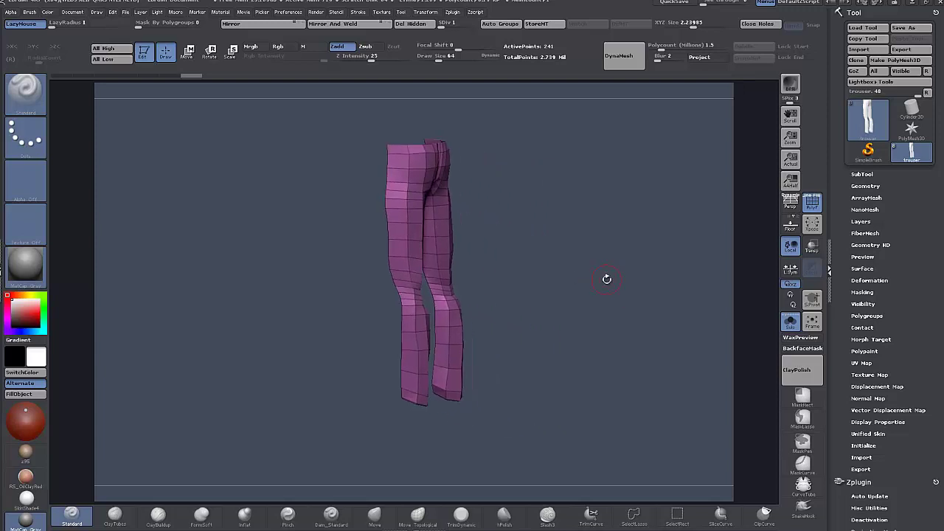
key(ctrl+shift)
ctrl+shift+drag(599, 251, 632, 281)
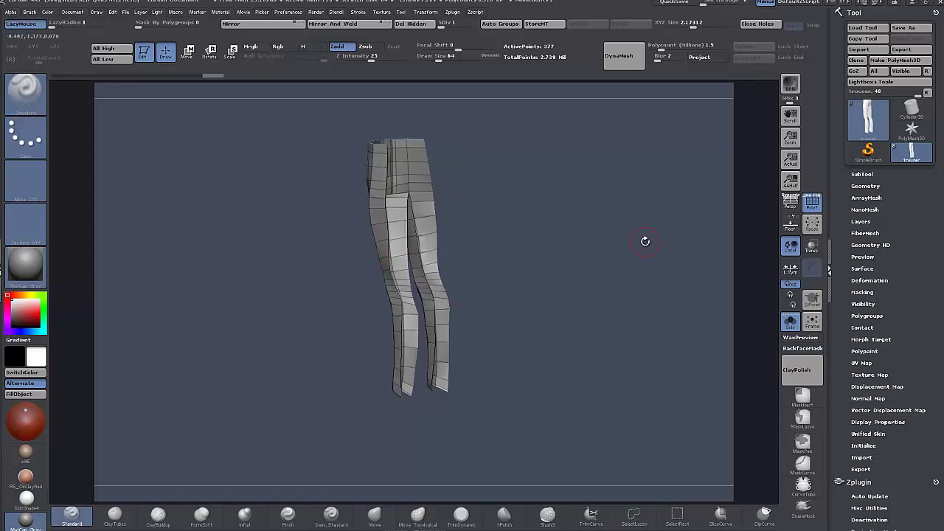
key(ctrl)
key(ctrl+w)
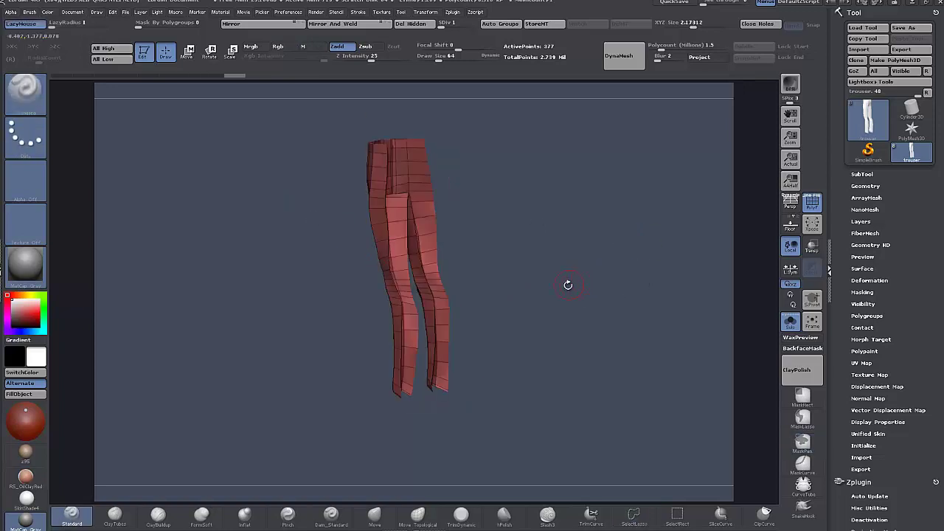
Unhide the whole trousers mesh and check the side boundary between the front and back polygroups
drag(567, 284, 606, 286)
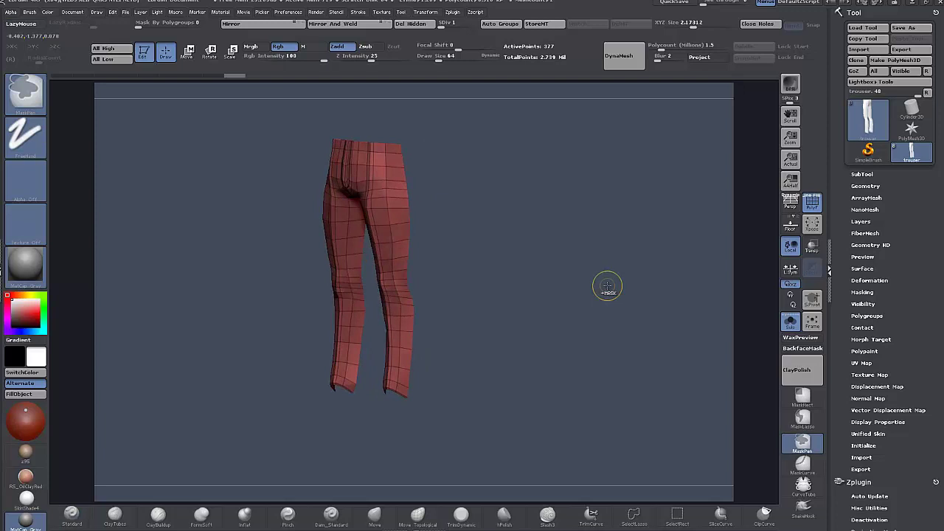
ctrl+shift+click(607, 286)
drag(587, 304, 554, 340)
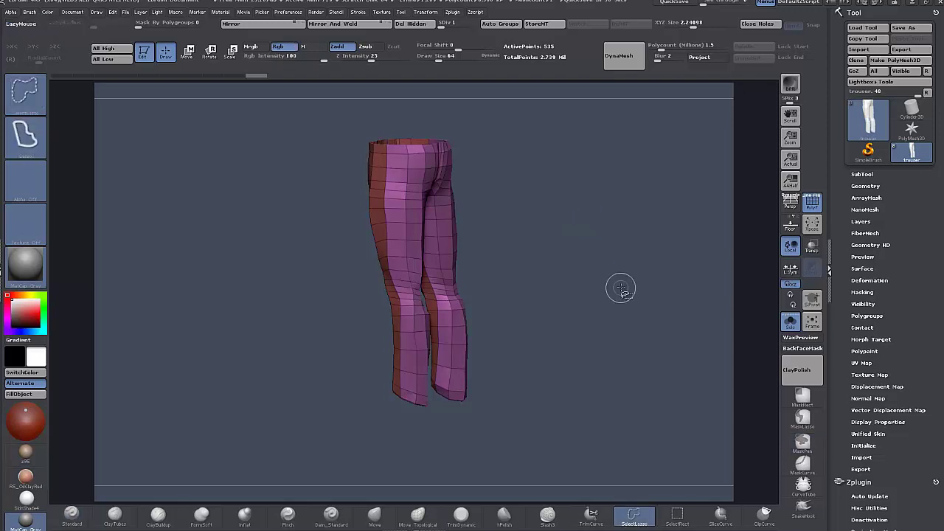
mouse_move(581, 245)
shift+mouse_down()
mouse_move(588, 241)
mouse_move(626, 297)
shift+mouse_up()
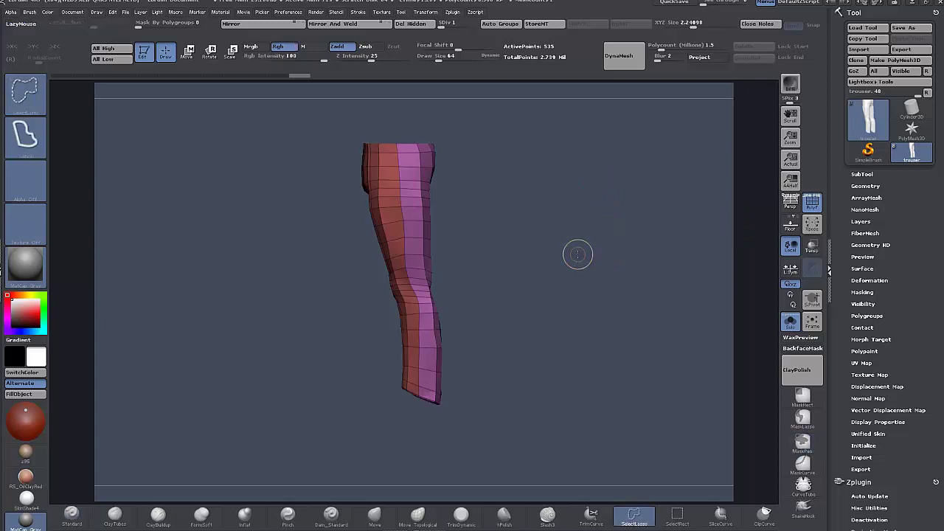
mouse_move(577, 255)
ctrl+shift+mouse_down()
mouse_move(590, 327)
mouse_move(521, 320)
mouse_move(600, 297)
ctrl+shift+mouse_up()
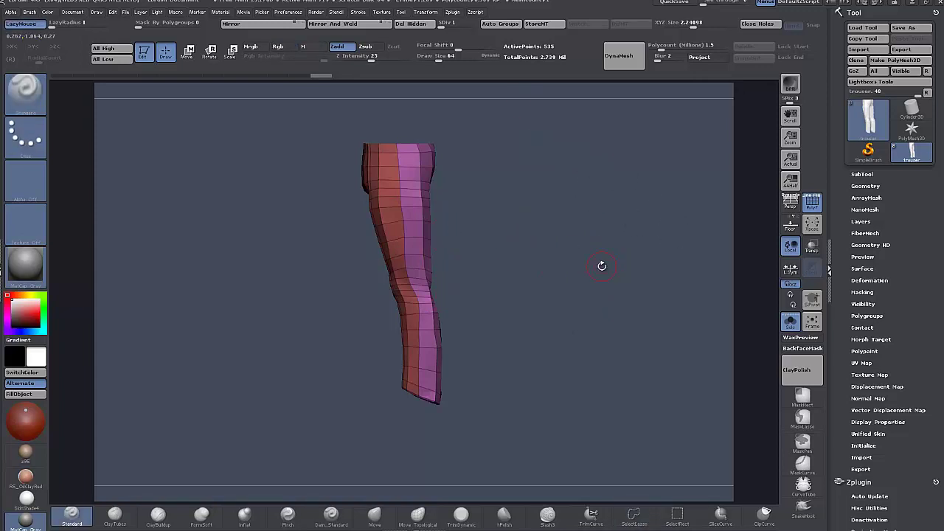
mouse_move(600, 264)
mouse_down()
mouse_move(577, 269)
mouse_move(604, 267)
mouse_move(573, 287)
mouse_move(570, 231)
mouse_move(582, 247)
mouse_move(644, 248)
mouse_up()
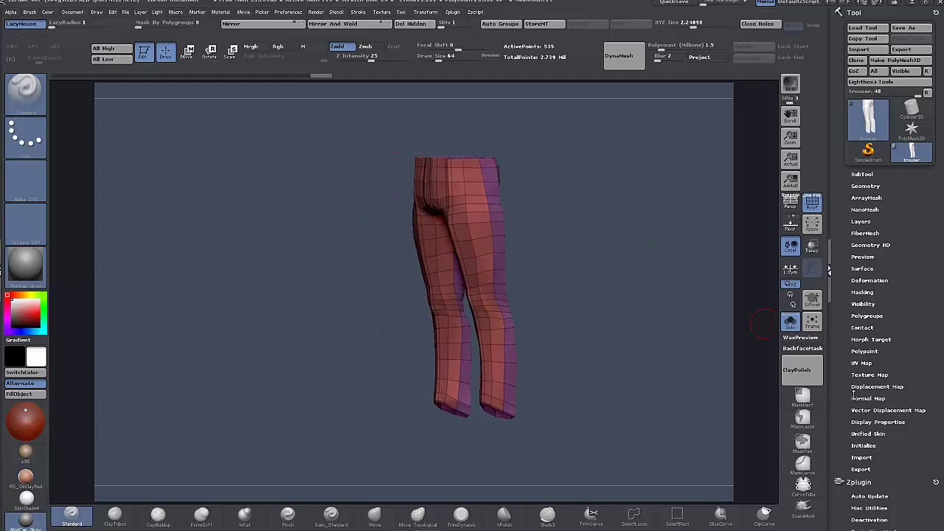
Return the trousers to subdivision level 6
scroll(842, 391, down, 1)
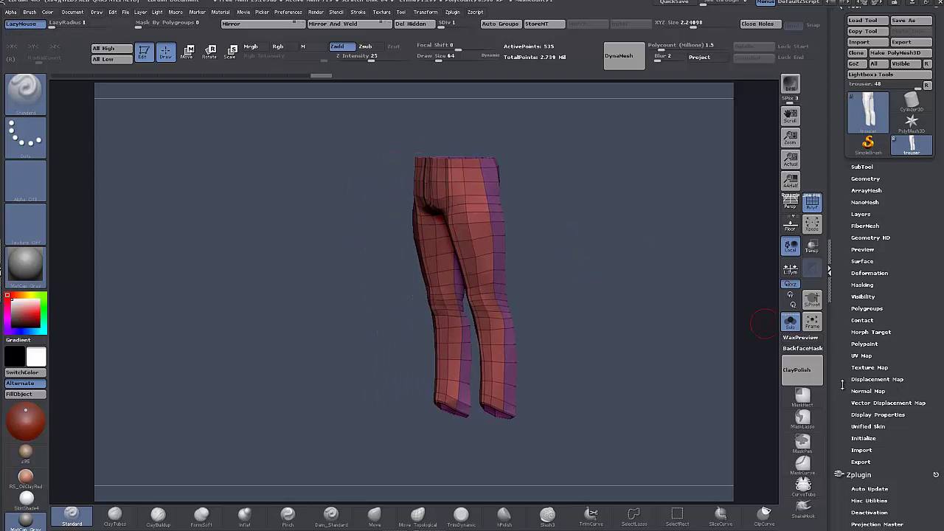
key(ctrl+d)
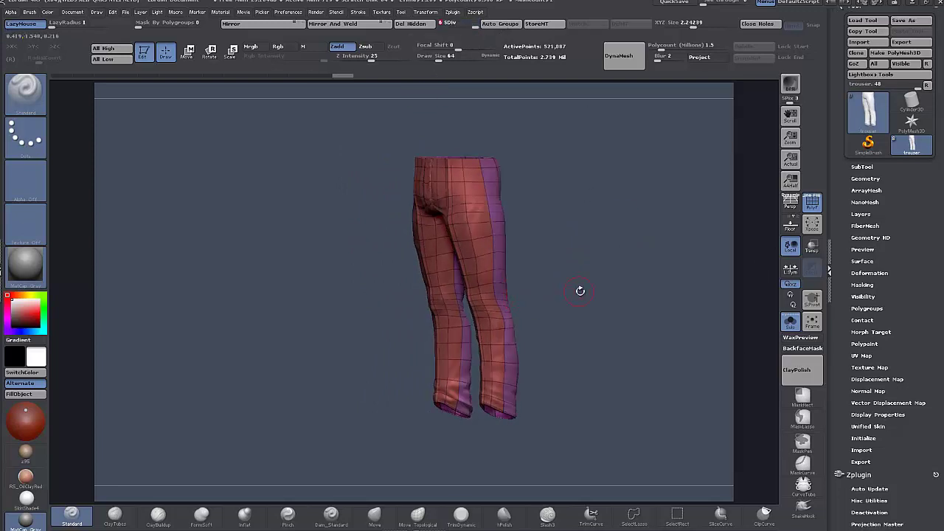
drag(579, 289, 756, 353)
Create a working clone of the trousers with UV Master's Work On Clone
scroll(845, 361, down, 3)
scroll(845, 361, down, 5)
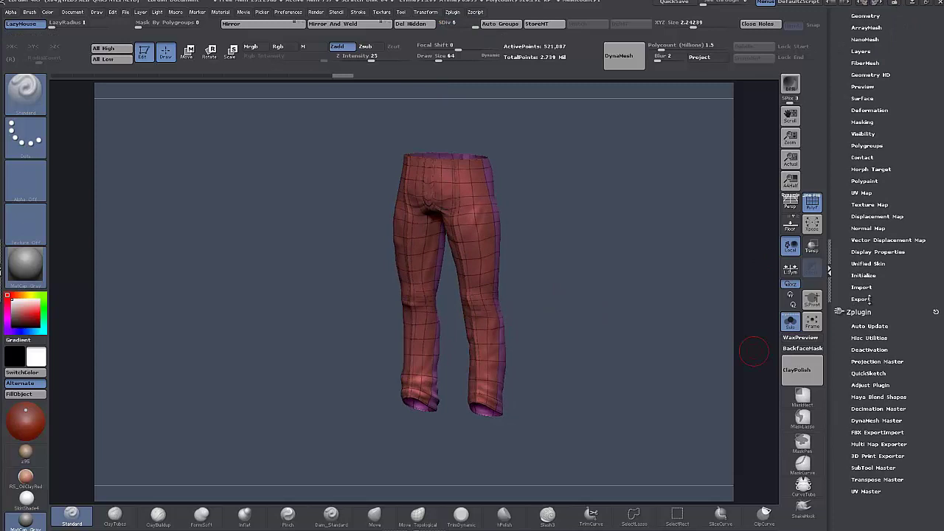
click(452, 12)
click(863, 491)
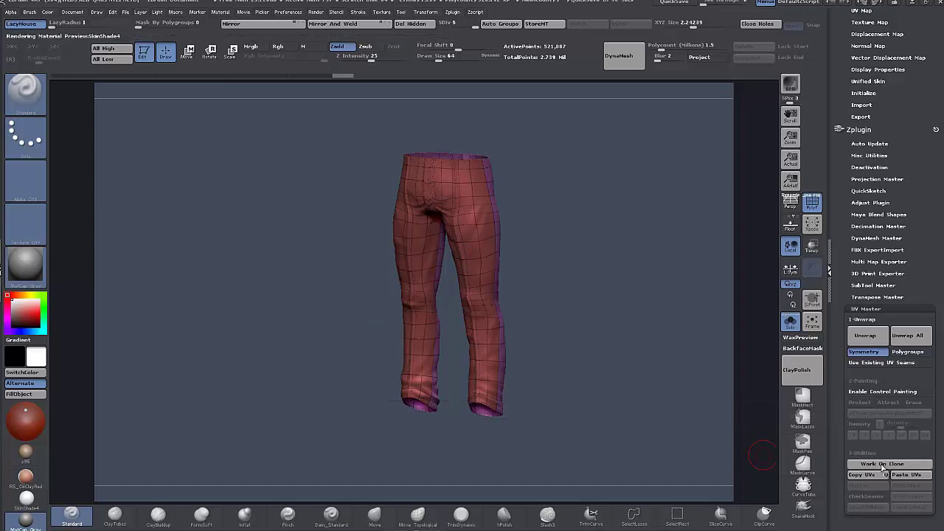
click(882, 465)
alt+drag(617, 354, 581, 320)
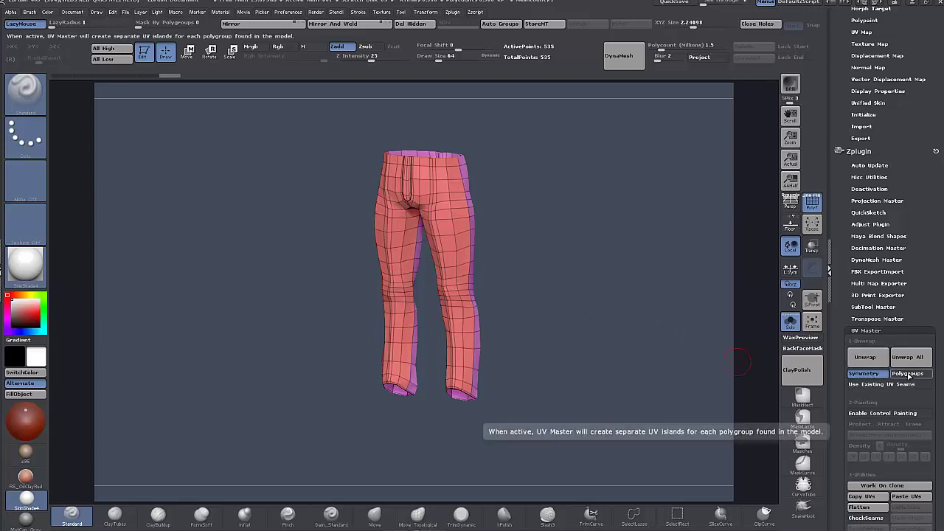
Unwrap the clone with the Polygroups option enabled and inspect its UV islands in the flattened view
click(907, 374)
drag(510, 327, 543, 319)
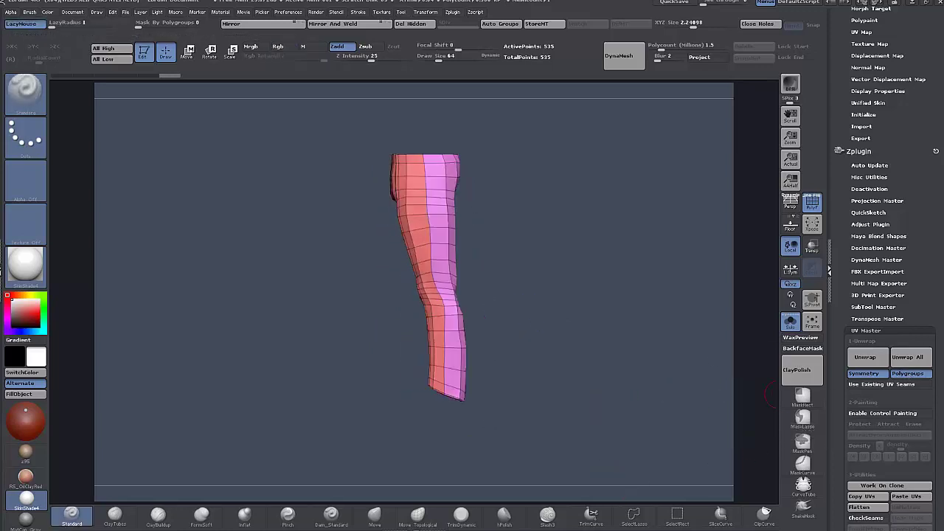
click(867, 361)
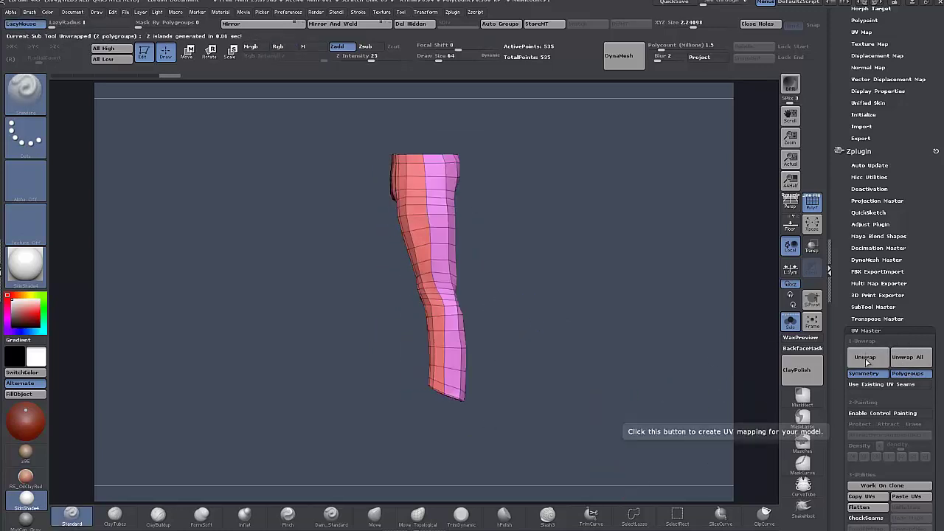
click(863, 508)
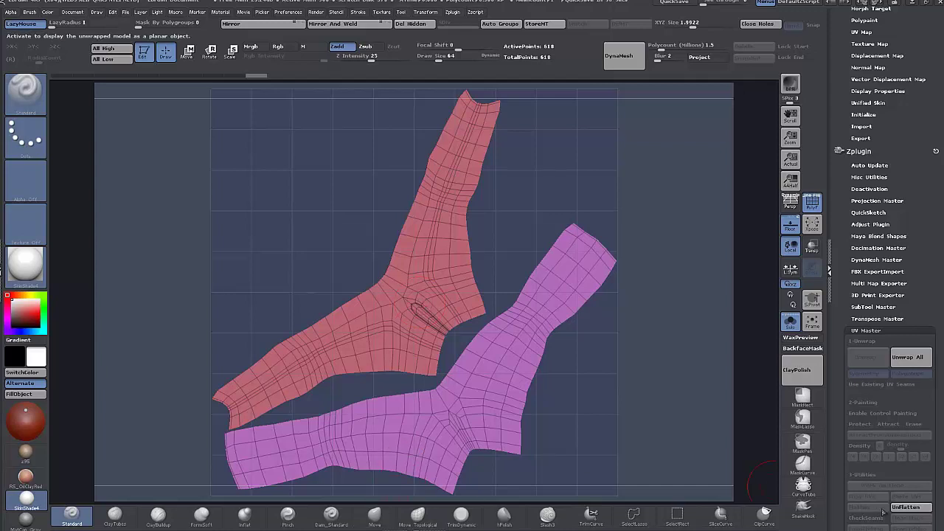
click(912, 508)
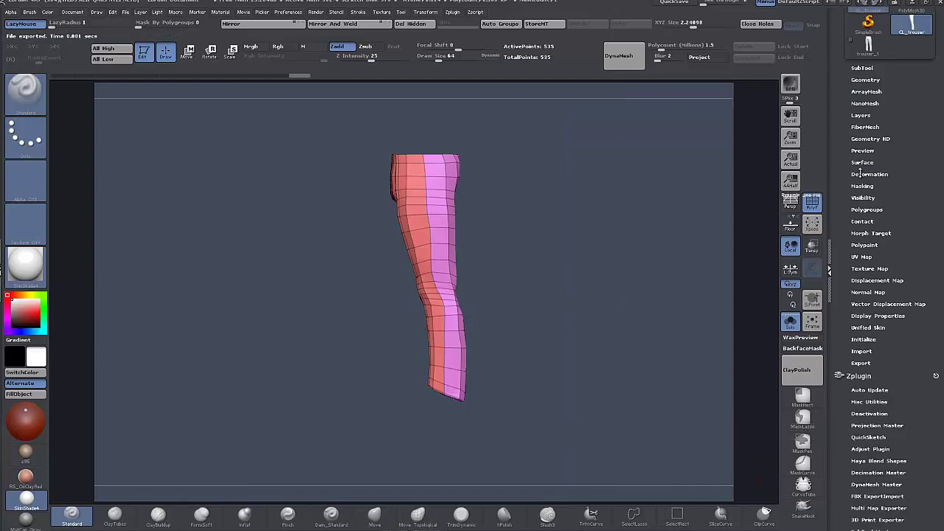
Copy the clone's UVs and paste them onto the original high-resolution trouser_1 tool
scroll(860, 176, up, 1)
click(869, 174)
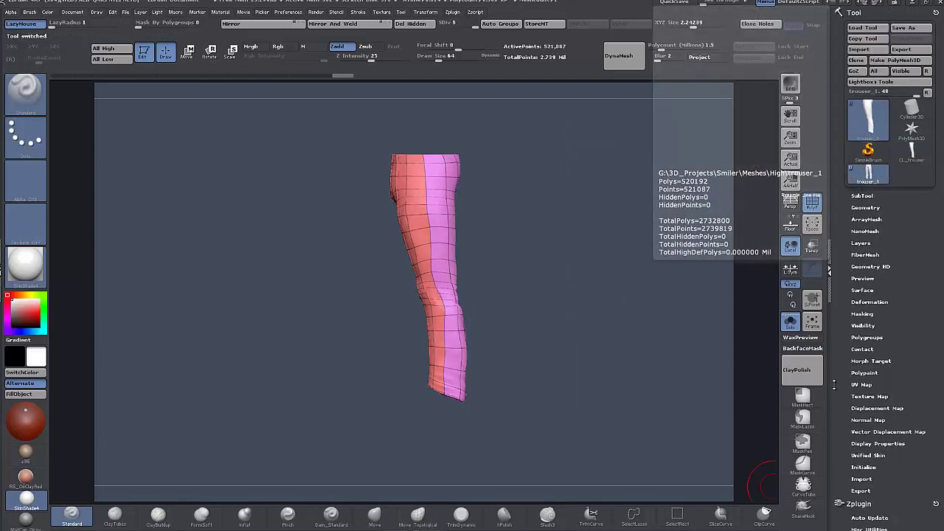
scroll(851, 303, down, 5)
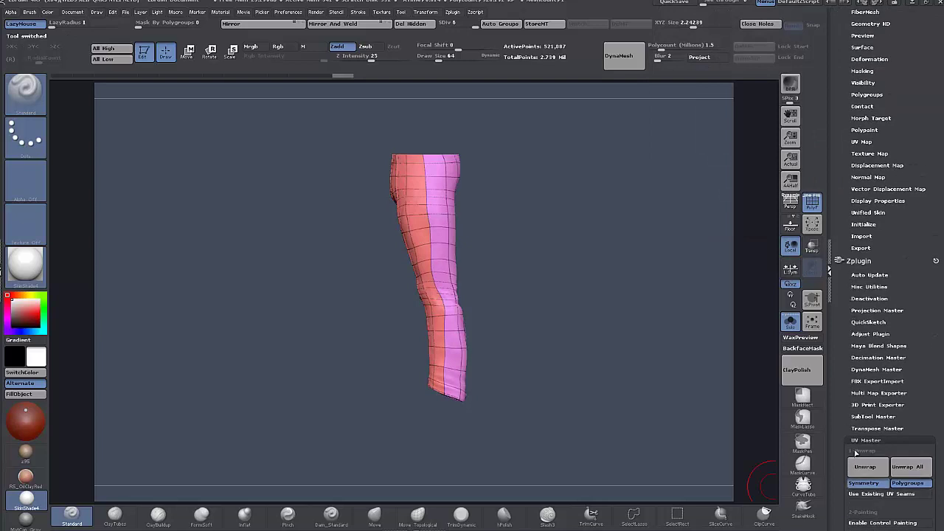
scroll(849, 398, down, 1)
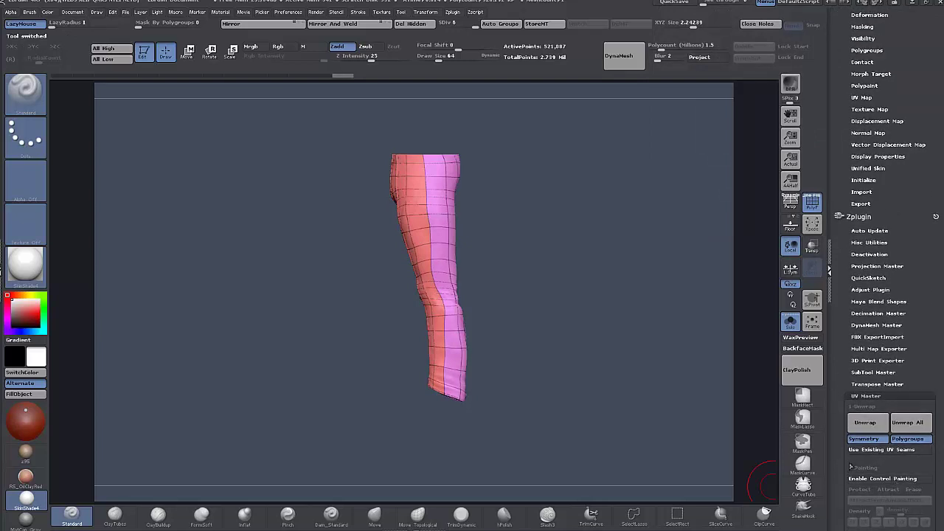
scroll(885, 457, down, 2)
click(908, 468)
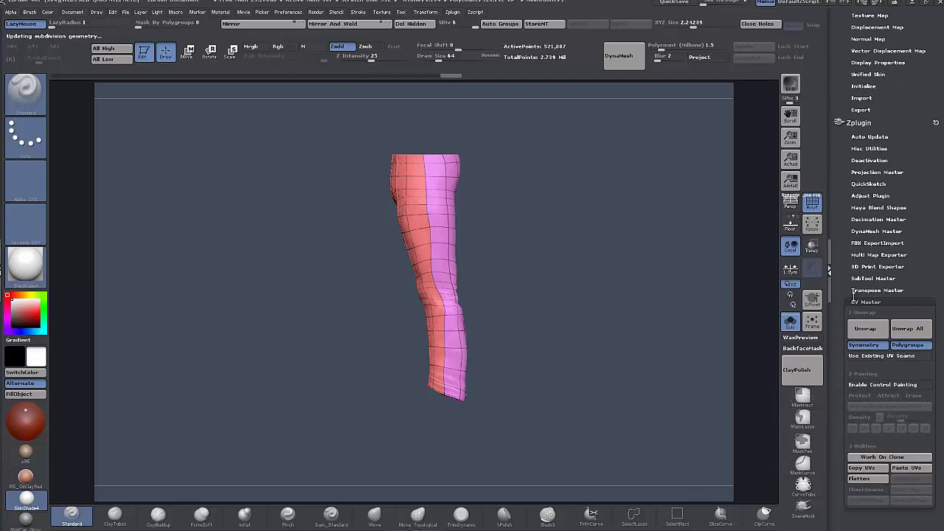
Preview the pasted UV layout of the original trousers with Morph UV
click(865, 301)
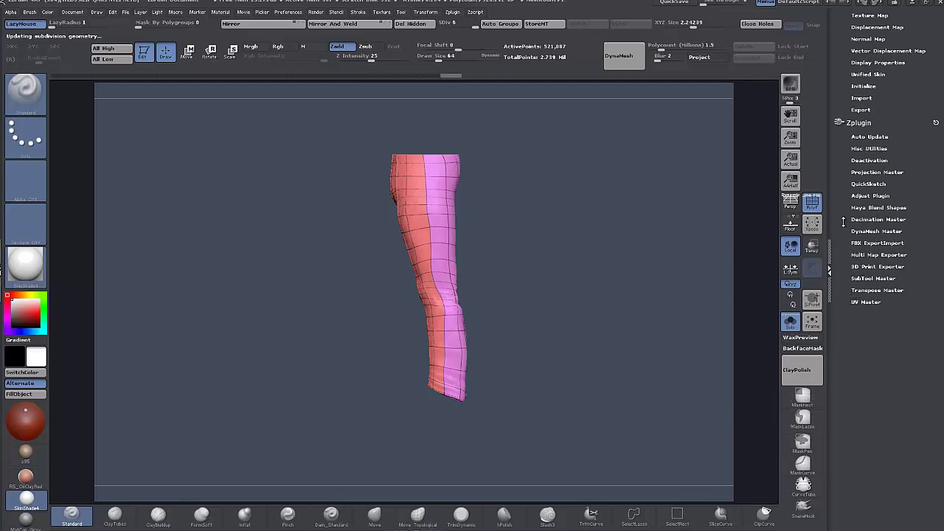
scroll(843, 220, up, 4)
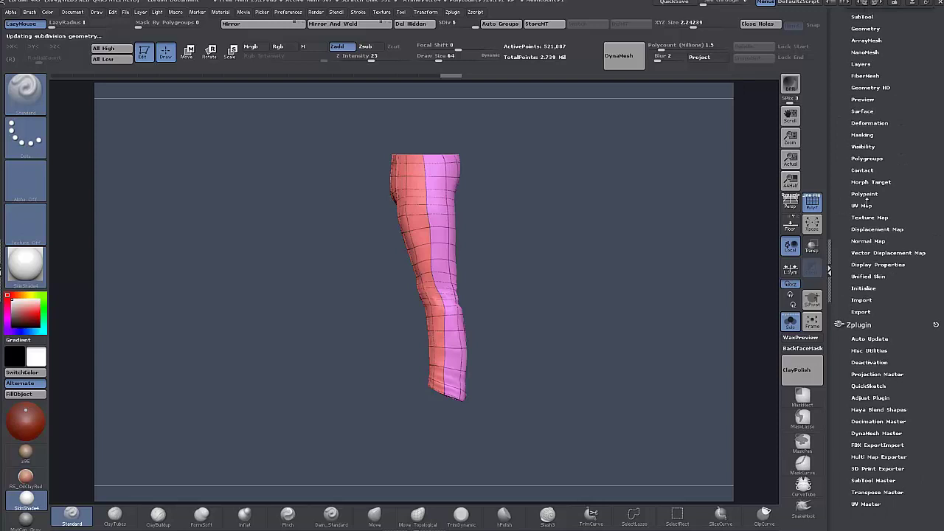
click(867, 205)
click(915, 220)
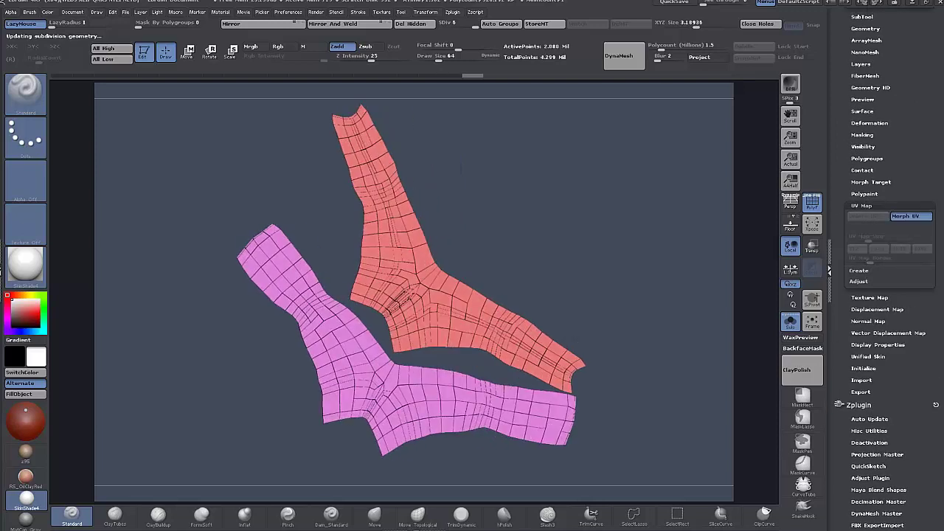
Switch the trousers from the Morph UV preview back to 3D and delete their existing UVs
click(912, 218)
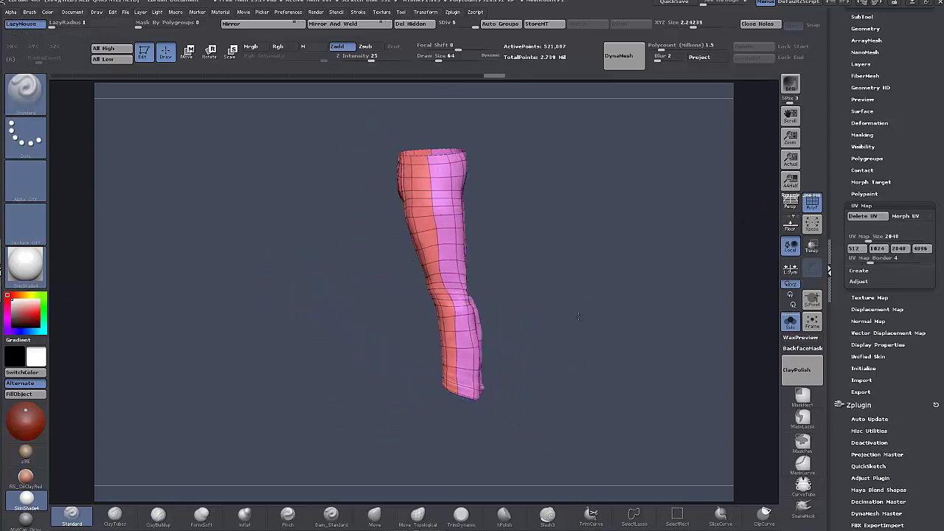
drag(578, 317, 610, 312)
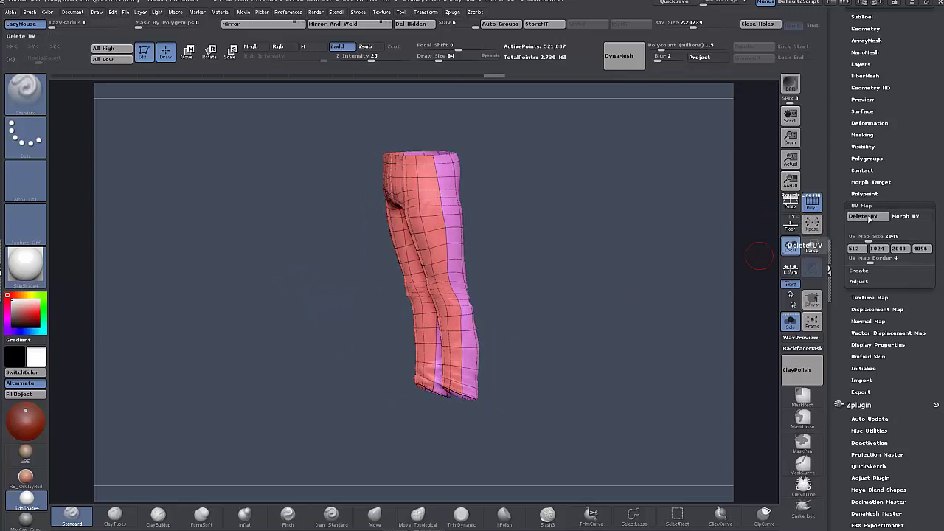
click(869, 217)
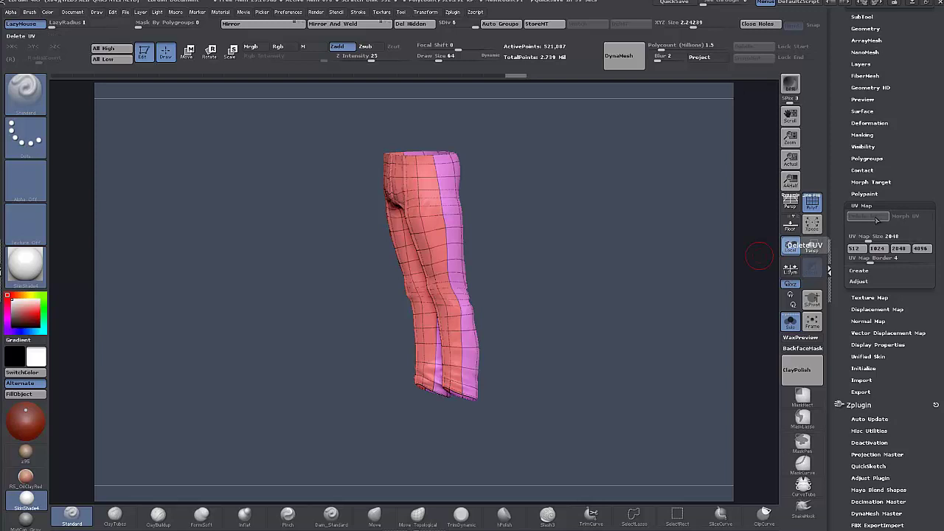
click(860, 206)
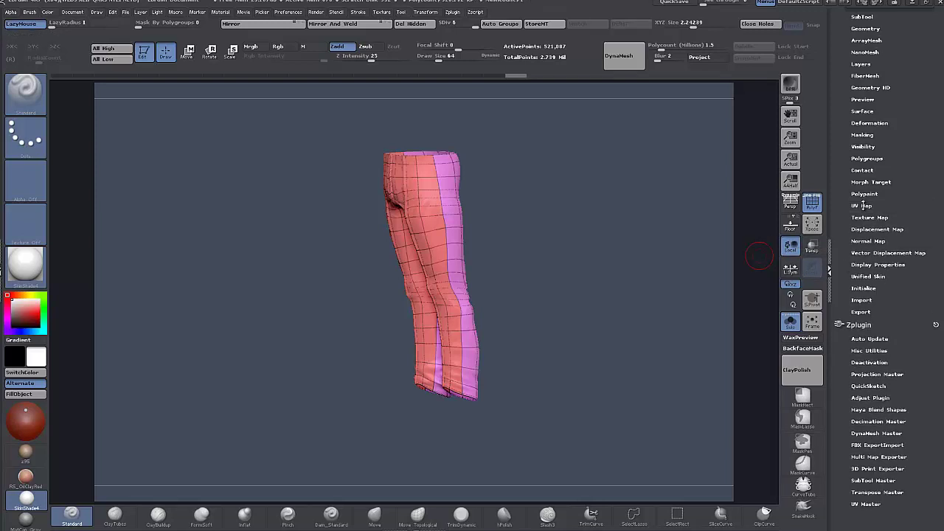
Lower the trousers to subdivision level 1 and send them to 3ds Max with GoZ
key(shift+d)
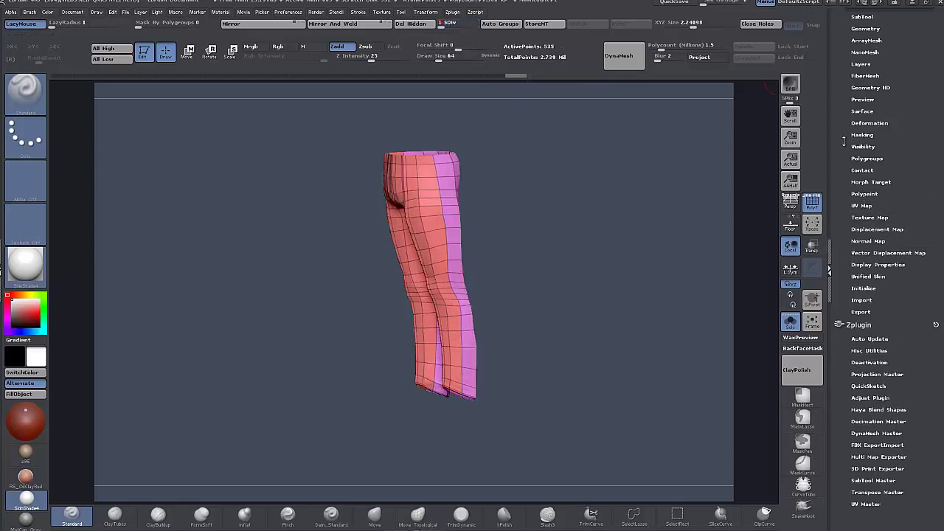
scroll(845, 135, up, 5)
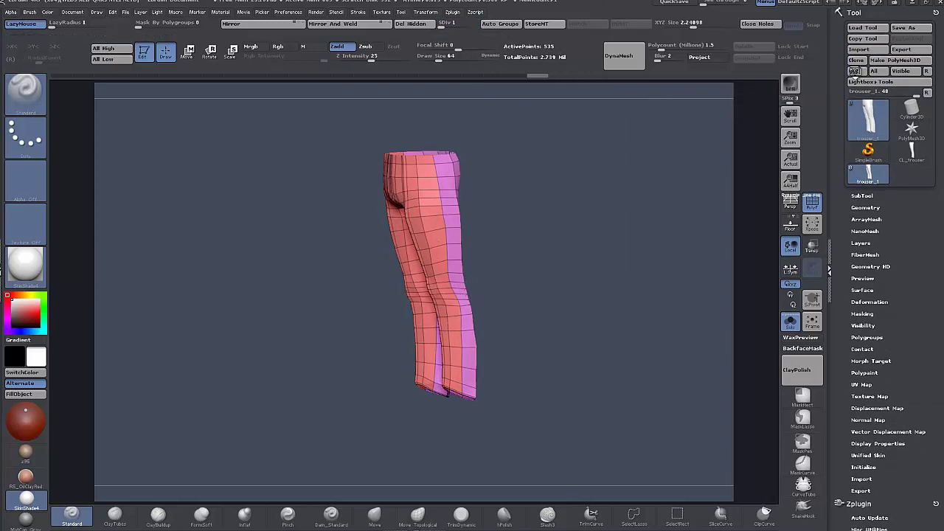
click(854, 71)
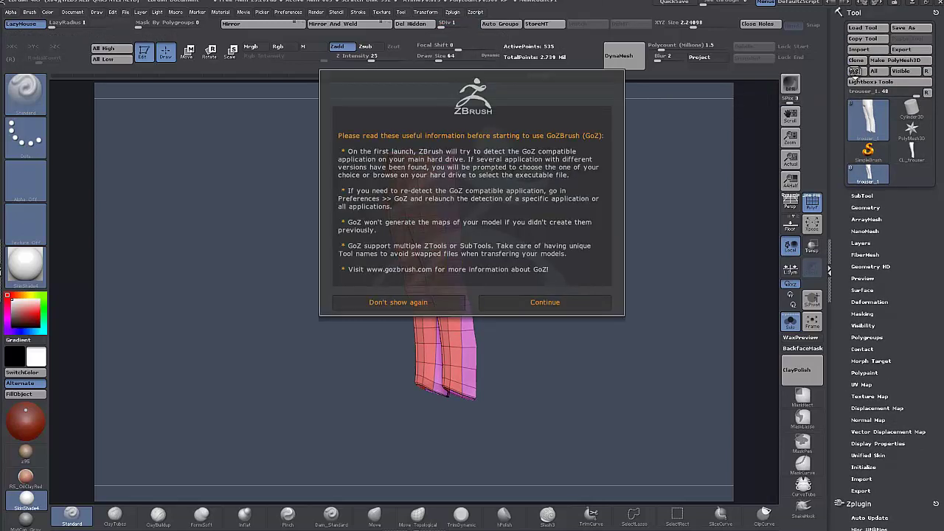
click(509, 304)
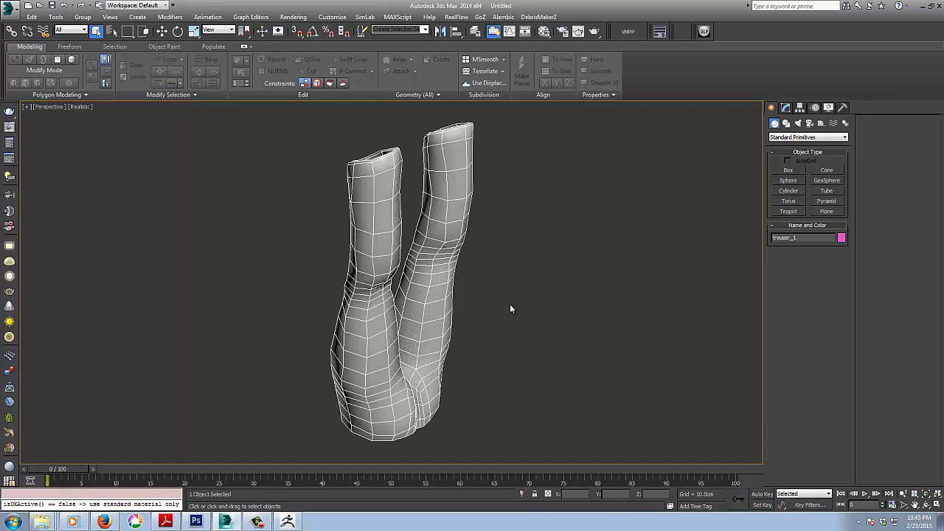
Add an Unwrap UVW modifier to the imported trouser_1 mesh in 3ds Max
middle_drag(528, 324, 494, 324)
scroll(512, 329, down, 3)
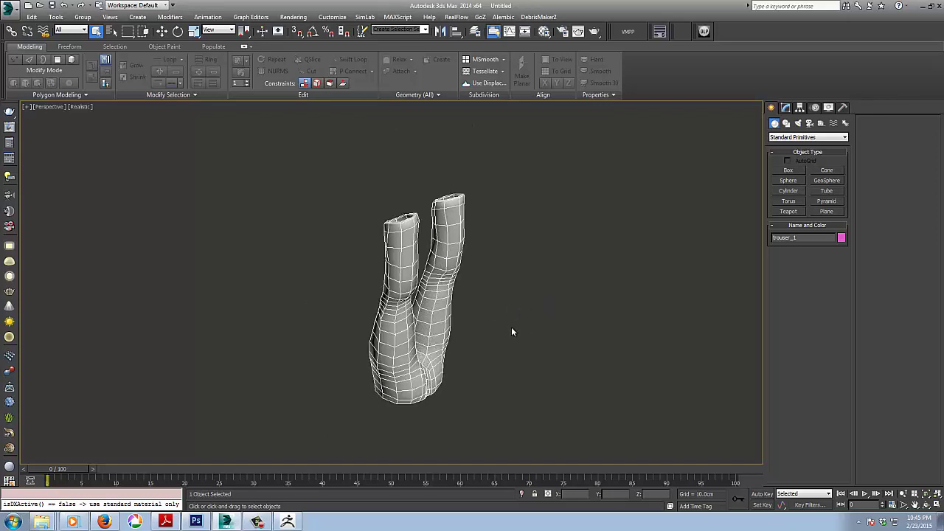
click(786, 109)
click(824, 150)
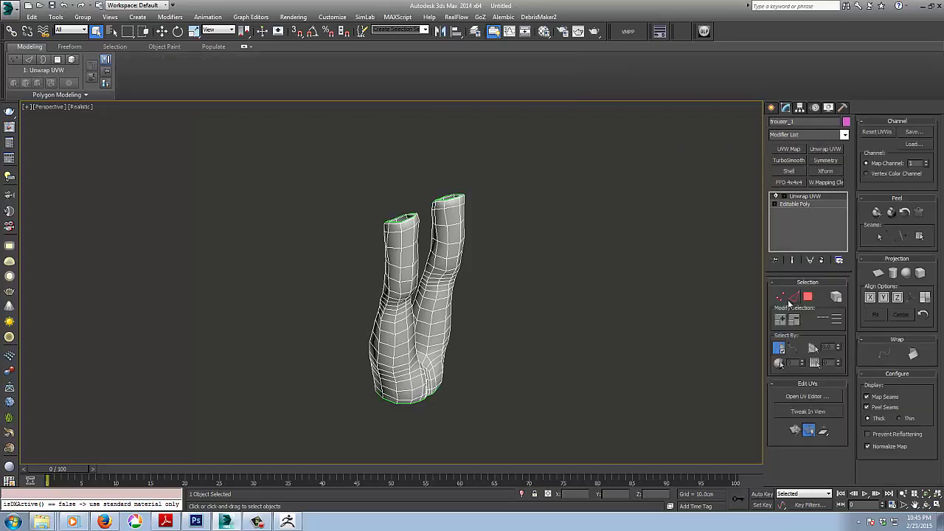
Select the edge loop running along the outer side of one trouser leg and convert it to a seam
click(794, 297)
alt+middle_drag(525, 365, 548, 367)
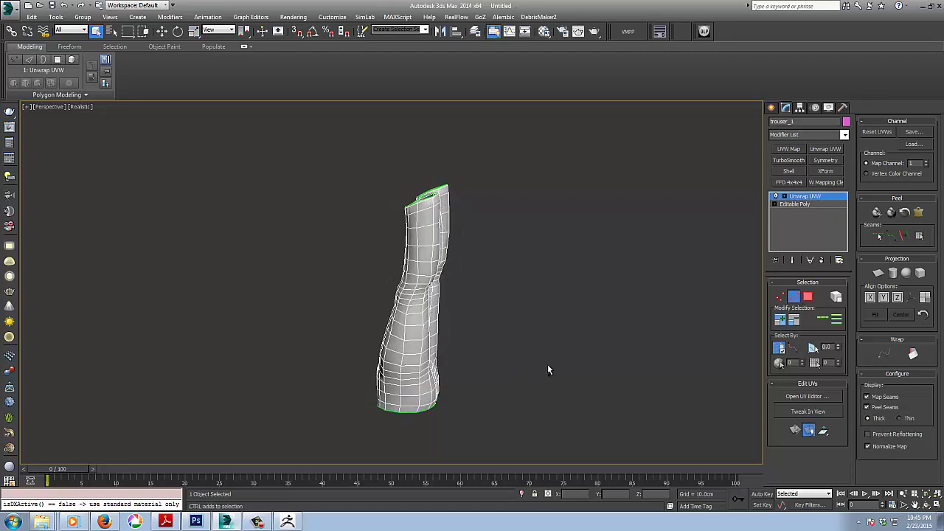
scroll(547, 365, up, 3)
alt+middle_drag(535, 306, 667, 354)
middle_drag(576, 284, 582, 318)
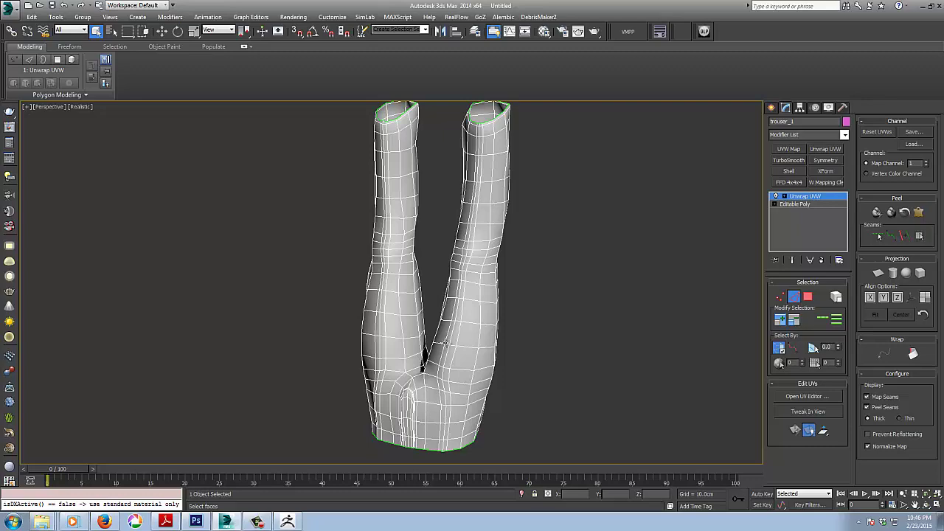
alt+middle_drag(542, 303, 507, 341)
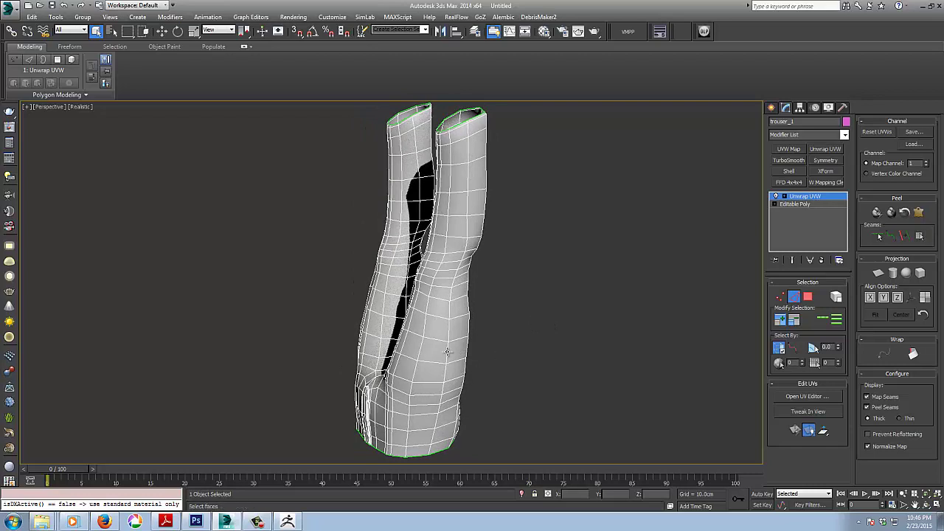
click(822, 321)
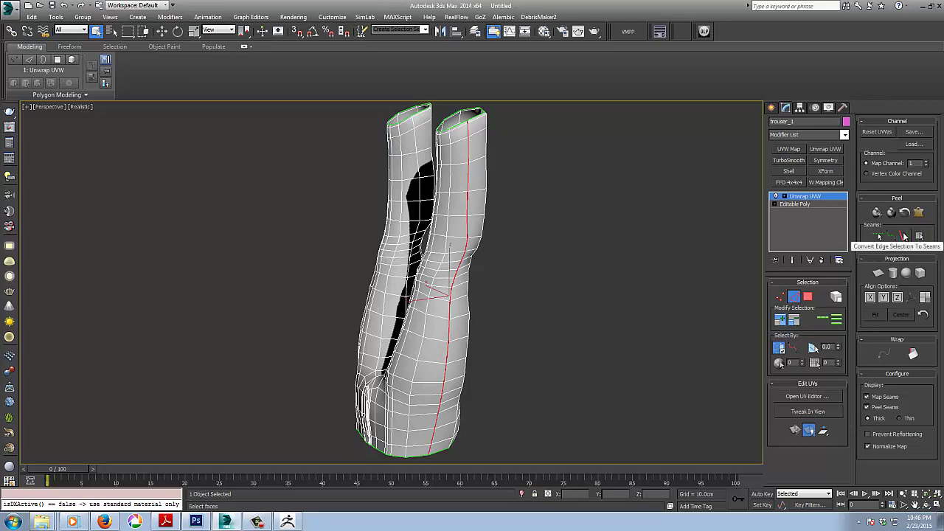
click(906, 236)
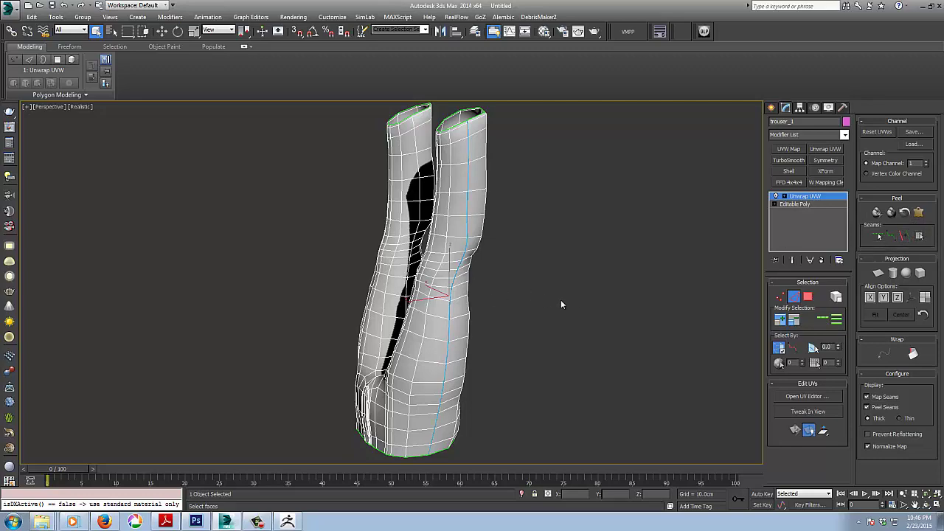
Select the matching outer edge loop on the opposite trouser leg and convert it to a seam
alt+middle_drag(562, 343, 481, 360)
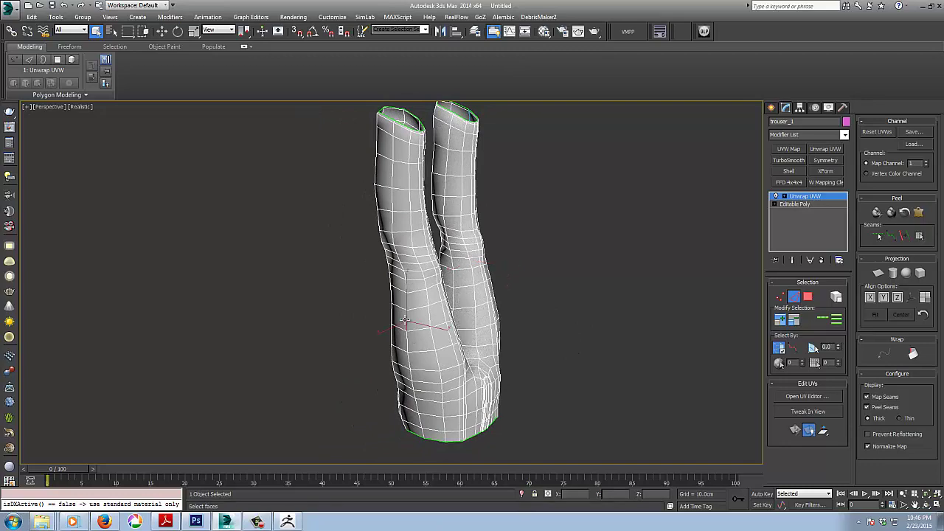
mouse_move(644, 311)
alt+middle_down()
mouse_move(560, 307)
mouse_move(643, 307)
alt+middle_up()
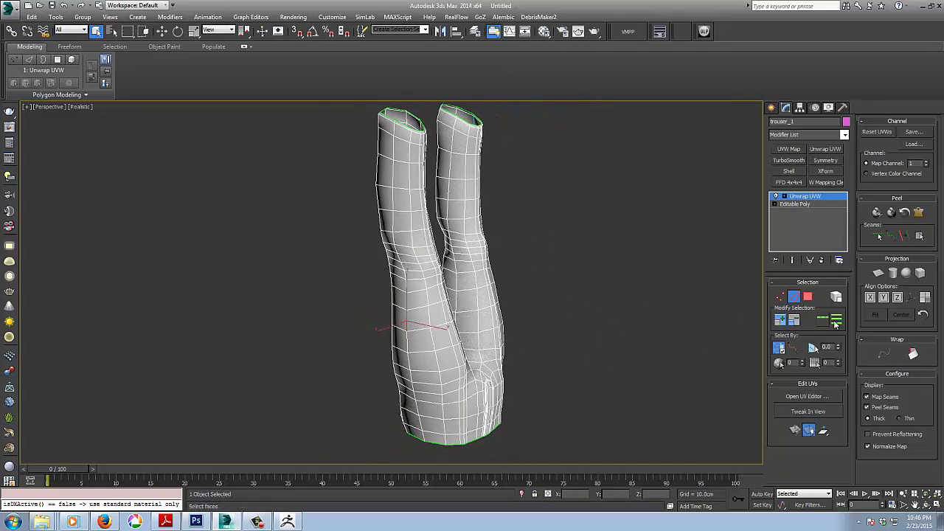
click(904, 234)
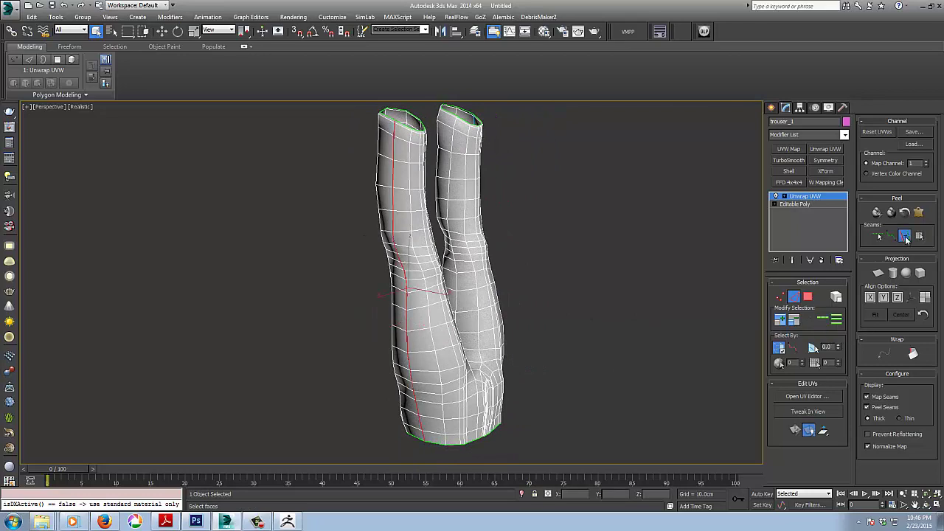
Loop-select the inner leg edges through the crotch and convert them to a seam
alt+middle_drag(472, 342, 508, 330)
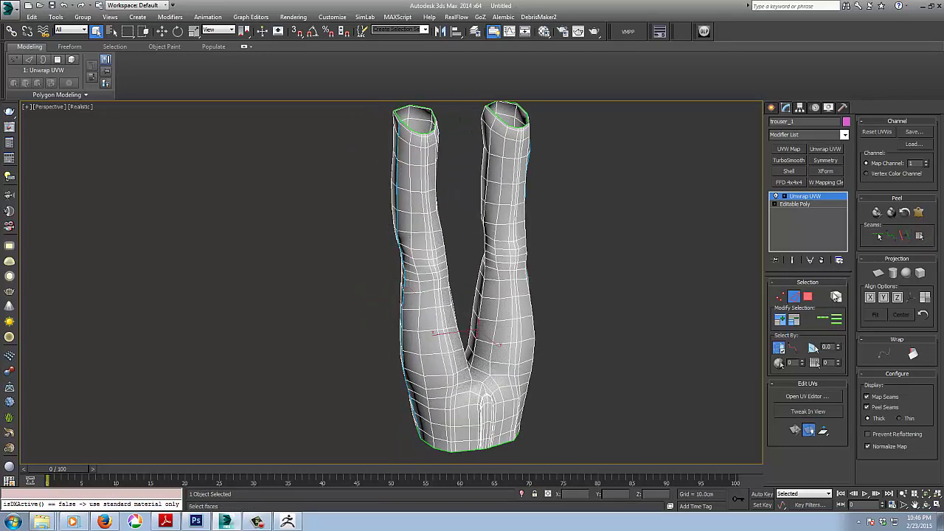
click(822, 319)
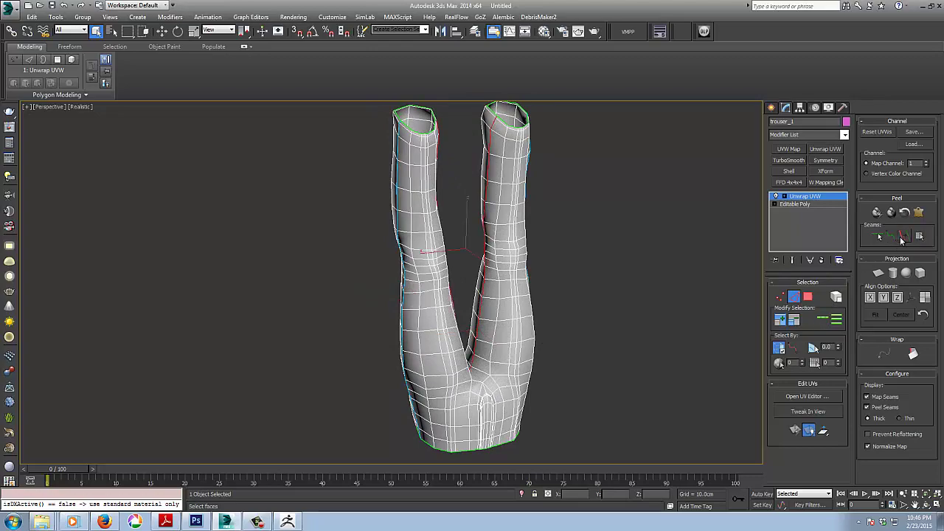
click(902, 237)
Select a polygon on the front of the trousers and expand the selection to the seams
alt+middle_drag(634, 258, 616, 180)
click(806, 298)
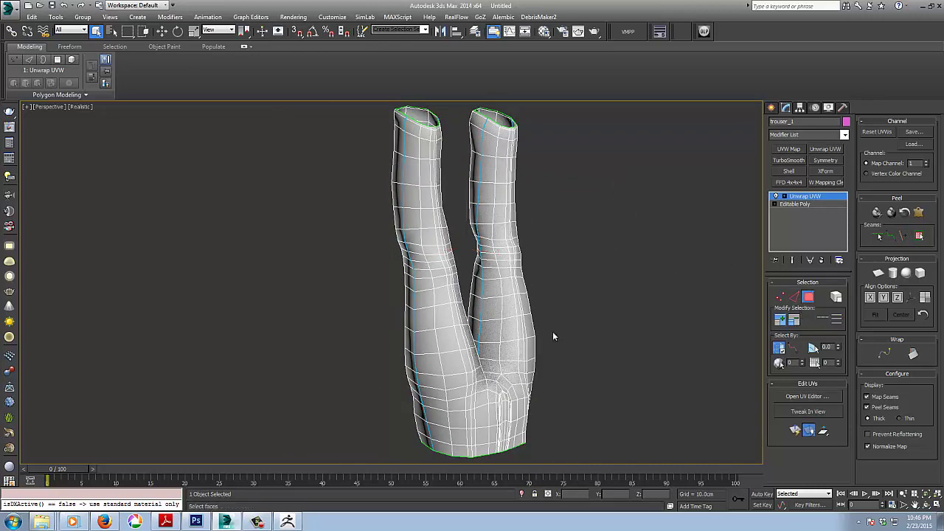
click(446, 337)
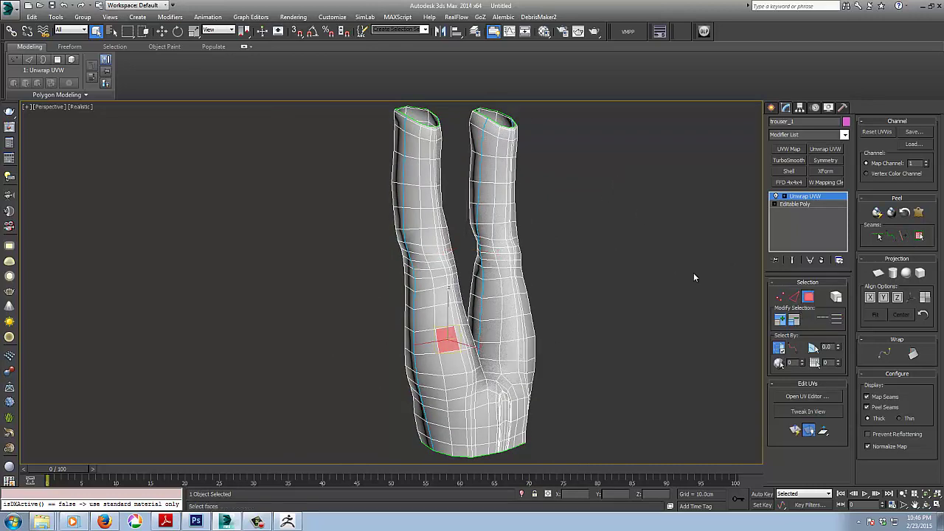
click(919, 237)
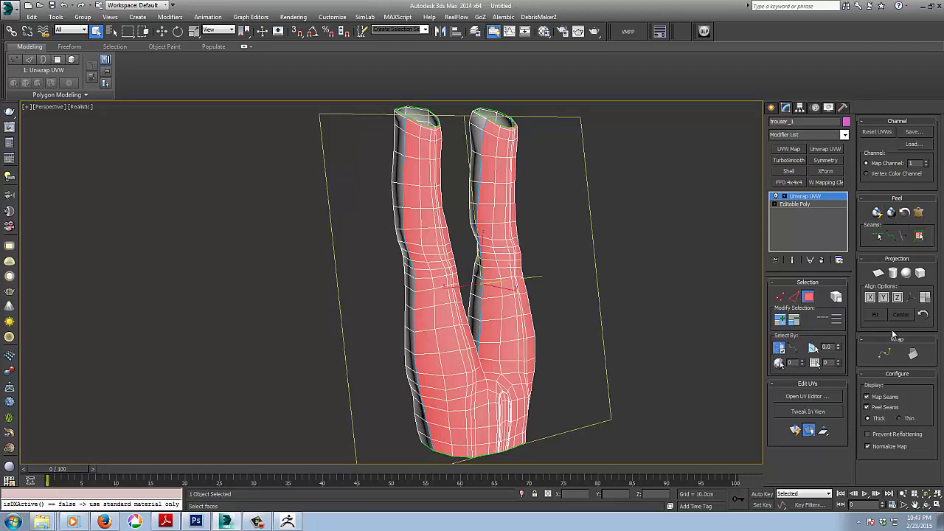
Planar map the selected front half aligned to the Y axis, with the UV editor open
click(877, 274)
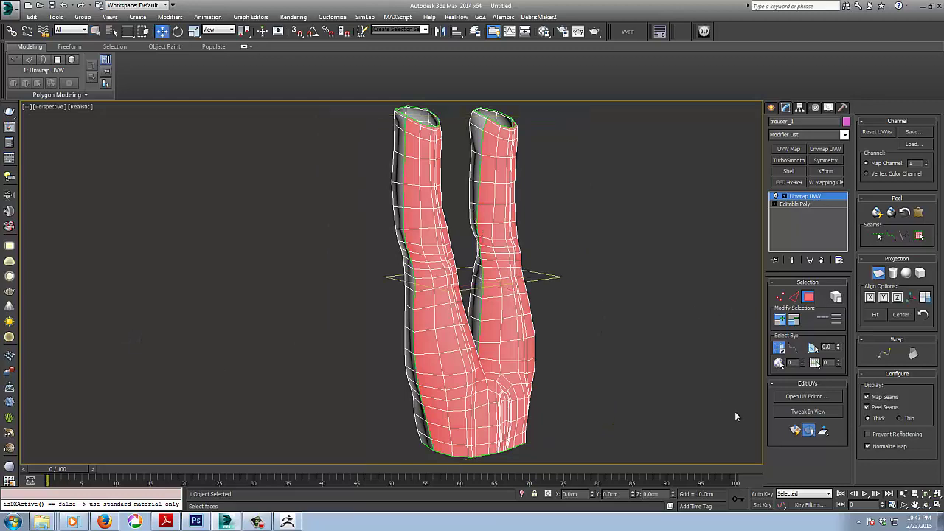
click(796, 398)
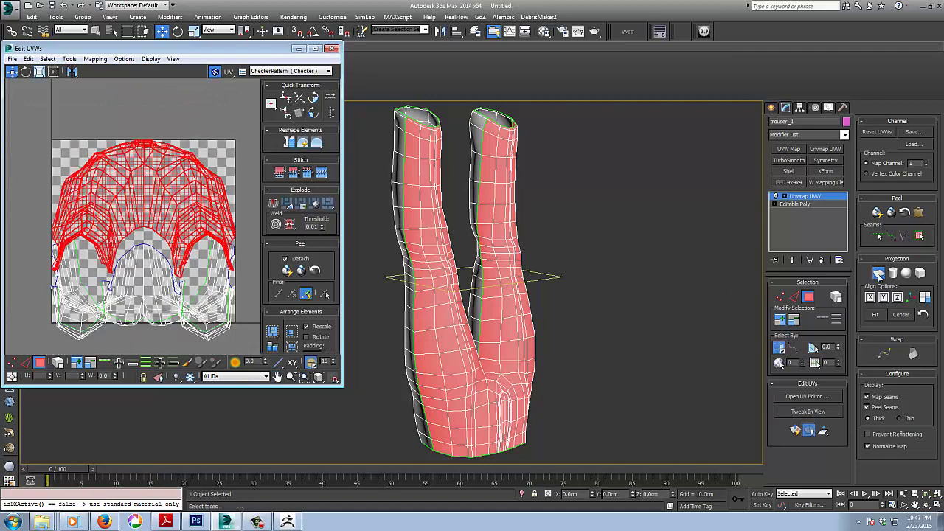
click(871, 298)
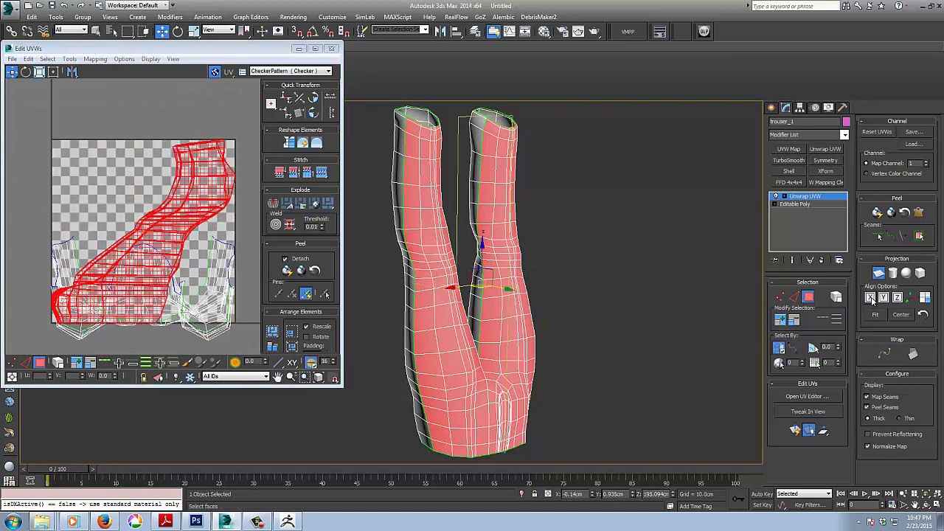
click(884, 298)
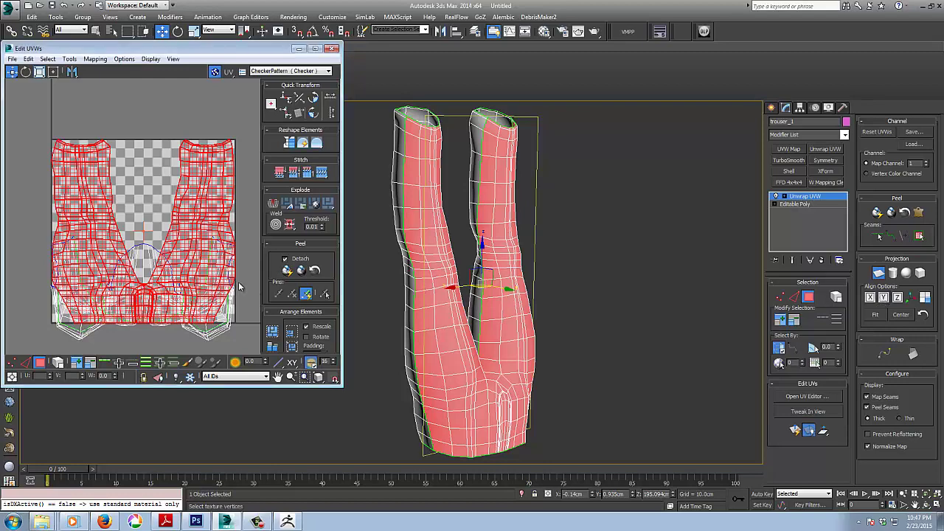
Enable element selection in the UV editor, end the planar projection, and move the front shell above the UV square
scroll(208, 253, down, 3)
right_click(196, 246)
click(205, 257)
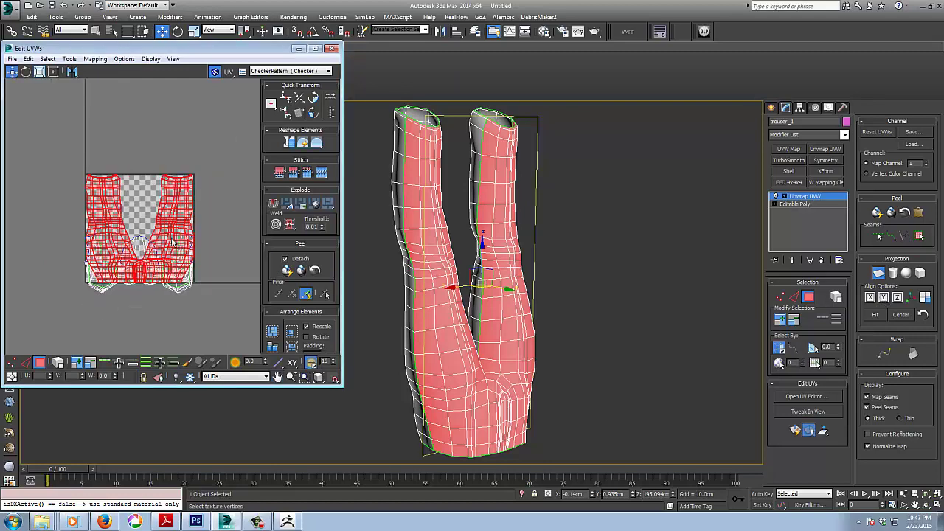
click(58, 362)
click(879, 274)
click(878, 274)
drag(174, 220, 232, 98)
Select a polygon on the back of the trousers and expand the selection to the seams
middle_drag(197, 211, 185, 216)
alt+middle_drag(422, 304, 458, 310)
click(457, 310)
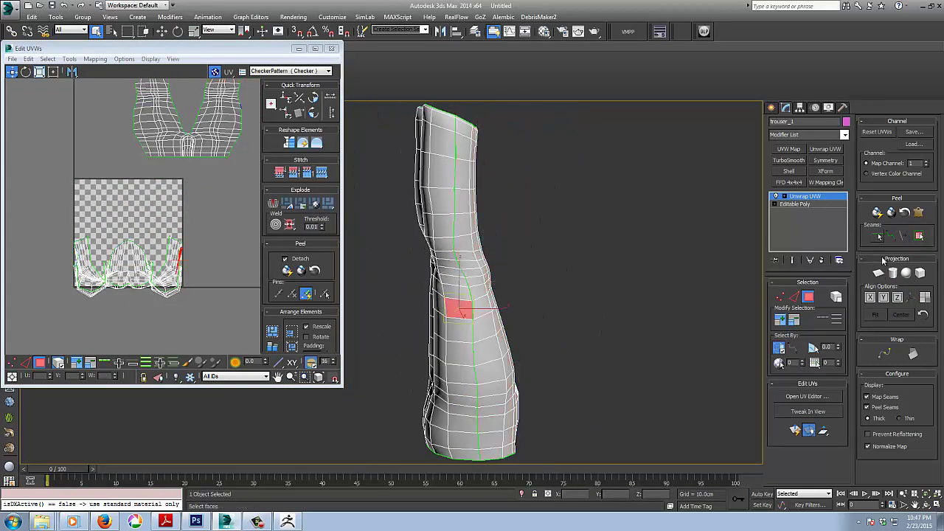
click(919, 236)
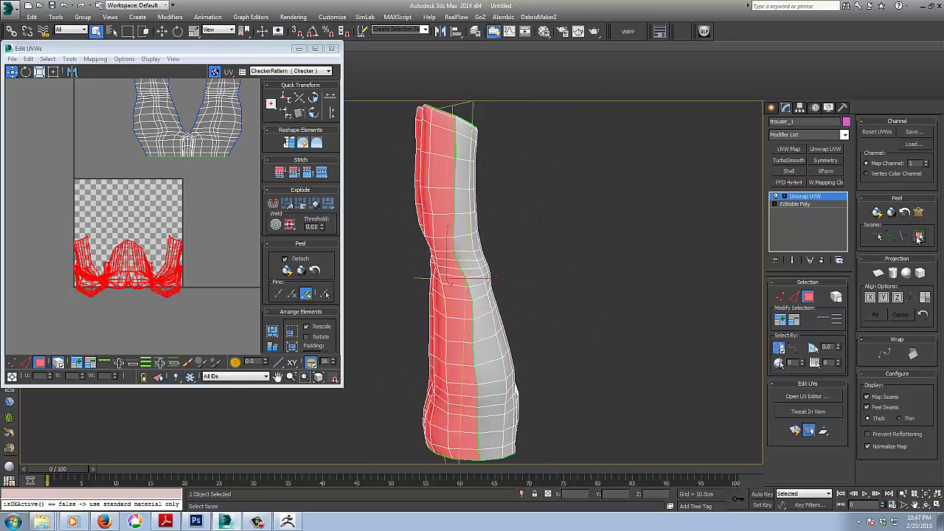
Planar map the selected back half of the trousers and end the projection
click(878, 273)
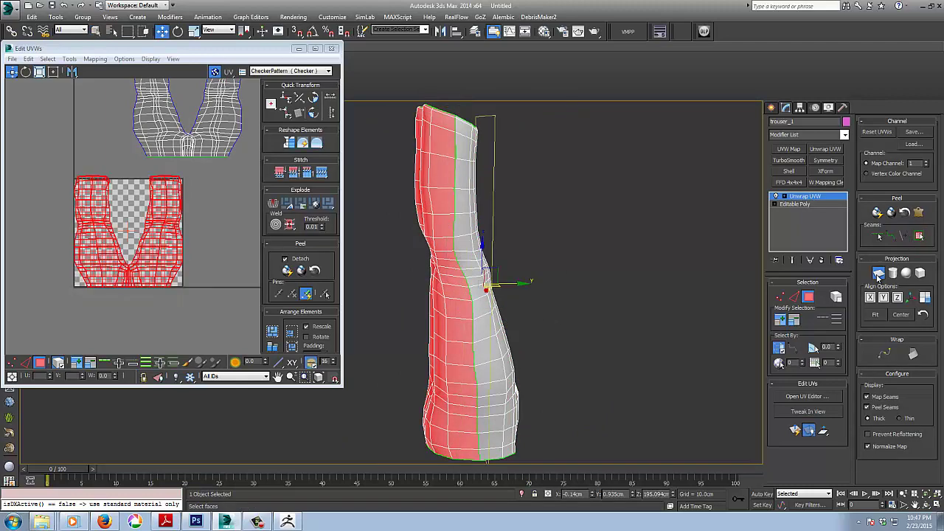
alt+middle_drag(567, 314, 557, 331)
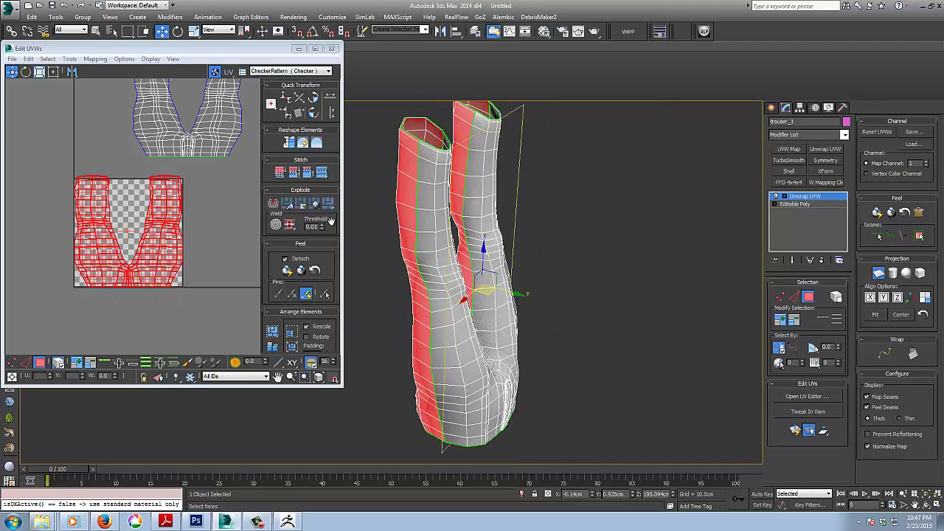
click(880, 274)
click(881, 274)
Select both trouser shells in the UV editor and set the Relax tool to Relax By Polygon Angles
scroll(171, 247, down, 3)
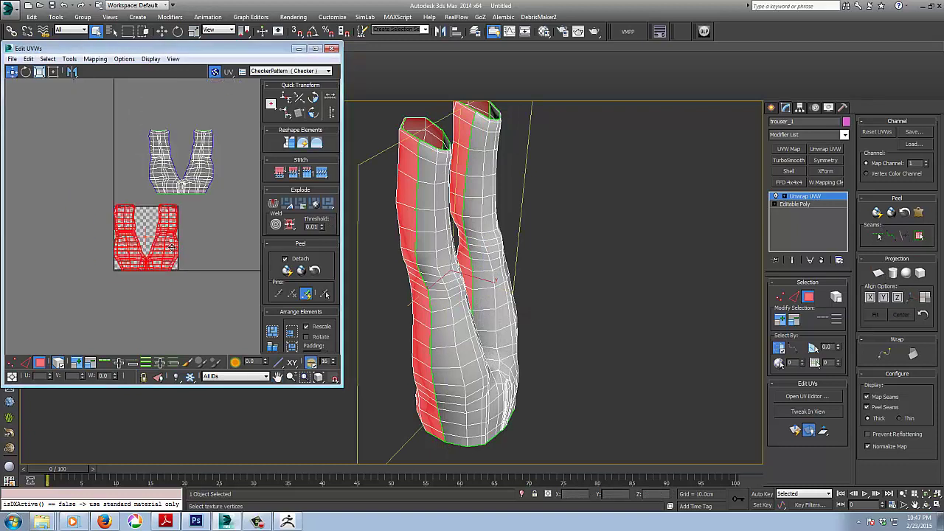
drag(192, 203, 67, 304)
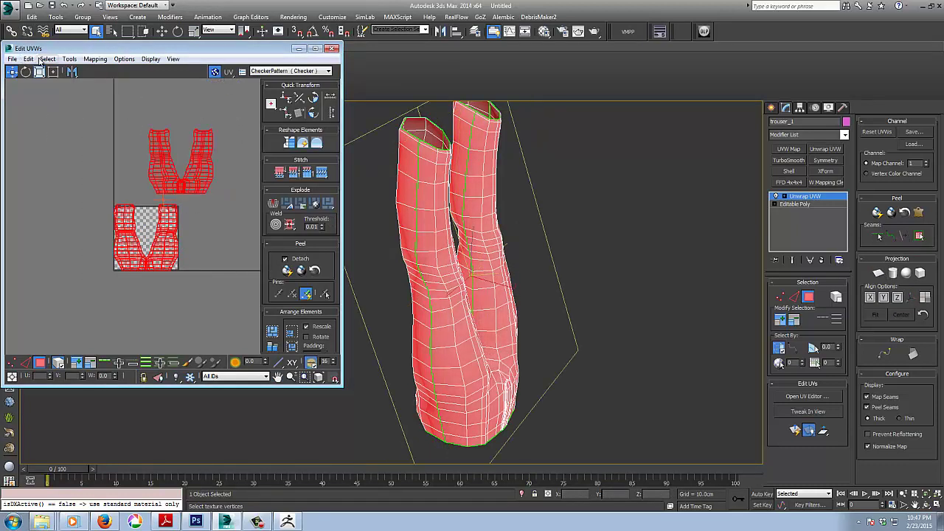
click(70, 59)
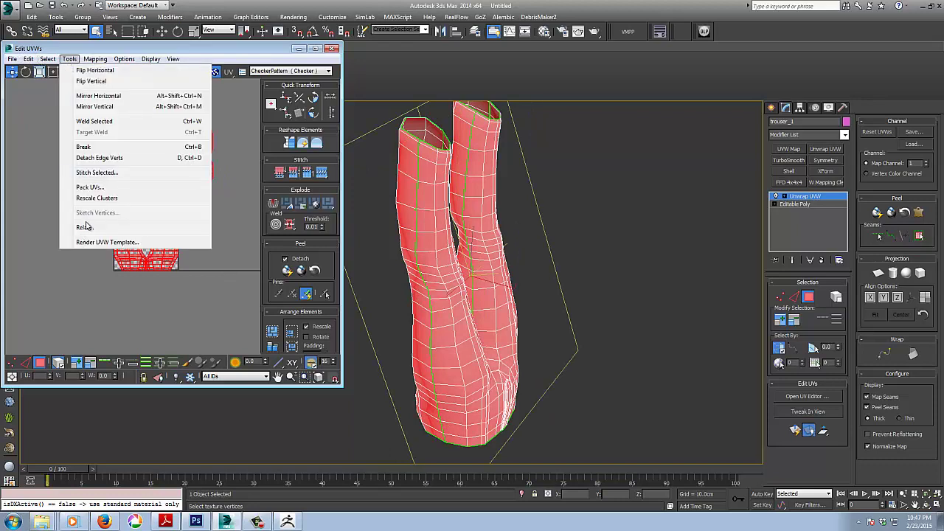
click(85, 228)
click(81, 86)
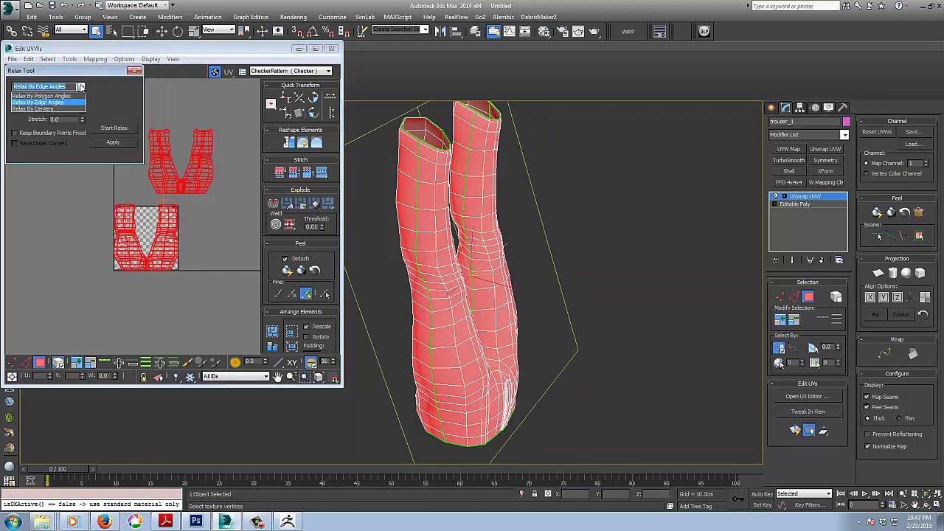
click(66, 96)
Try relaxing both trouser shells by polygon angles, select the front shell, and undo the relaxation
click(116, 128)
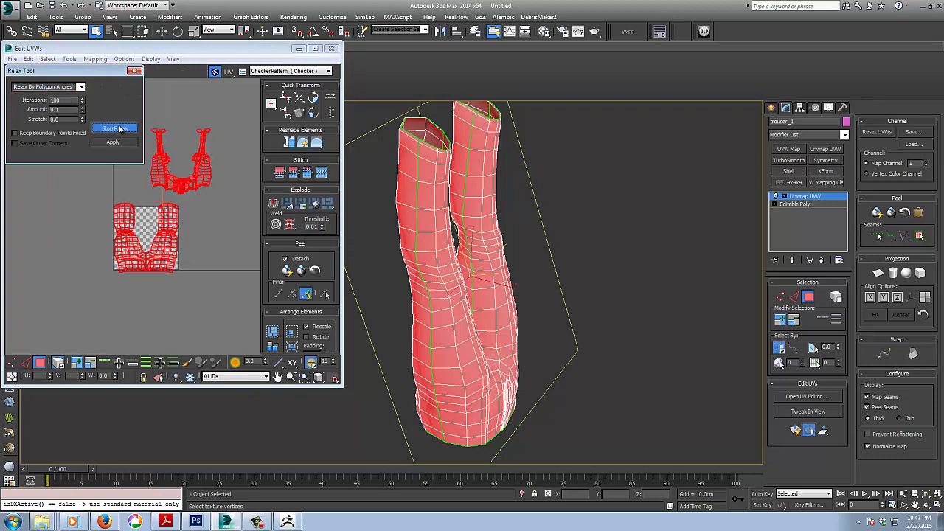
click(188, 162)
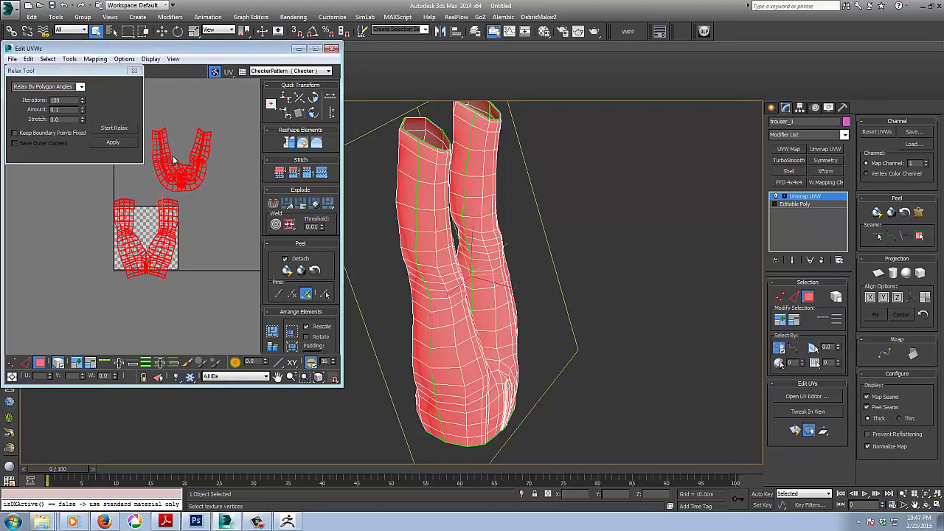
middle_drag(192, 192, 208, 231)
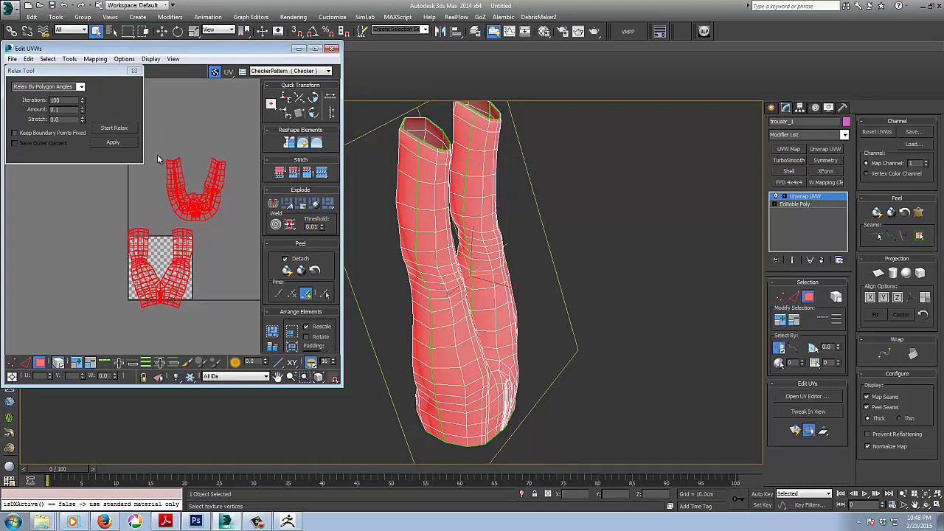
drag(155, 147, 234, 225)
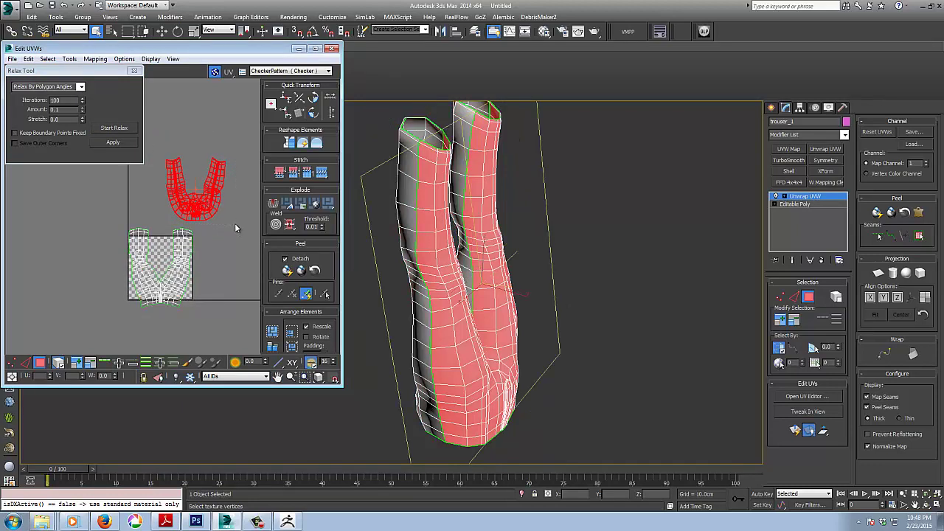
key(ctrl+z)
key(ctrl+z)
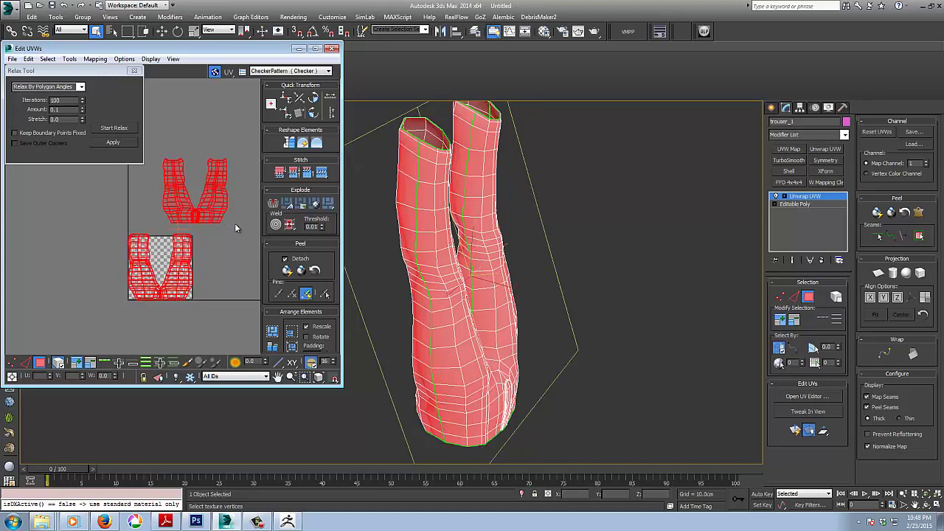
Select the front trouser shell above the UV square and flip it horizontally
drag(208, 213, 234, 225)
click(71, 59)
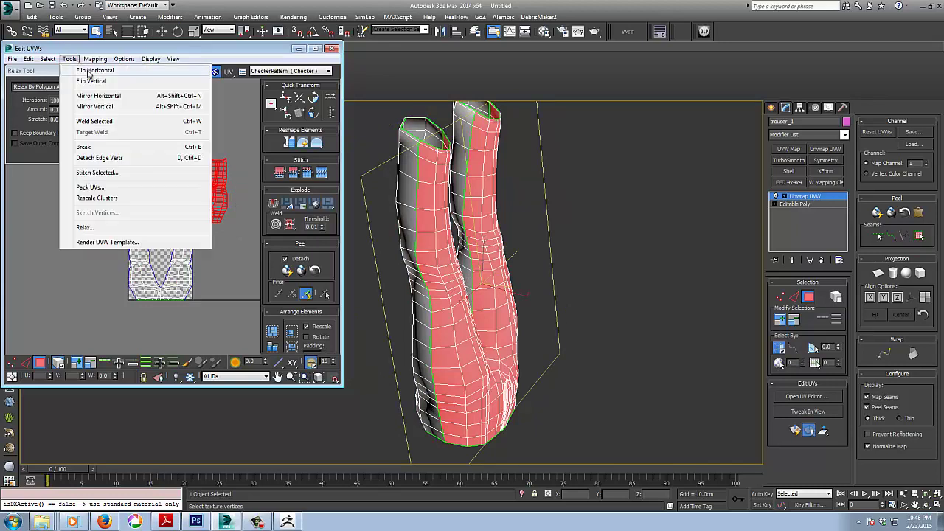
click(88, 71)
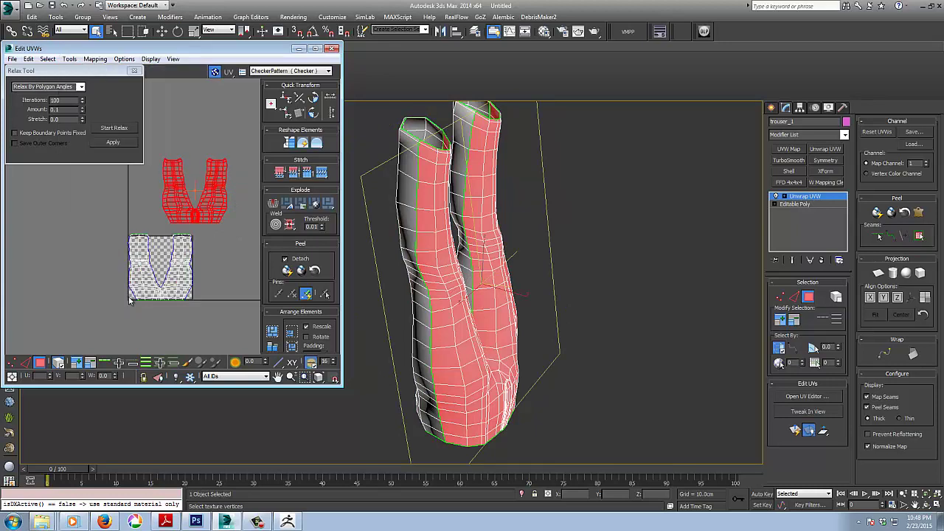
Relax both trouser shells by polygon angles and close the Relax tool
drag(227, 151, 155, 258)
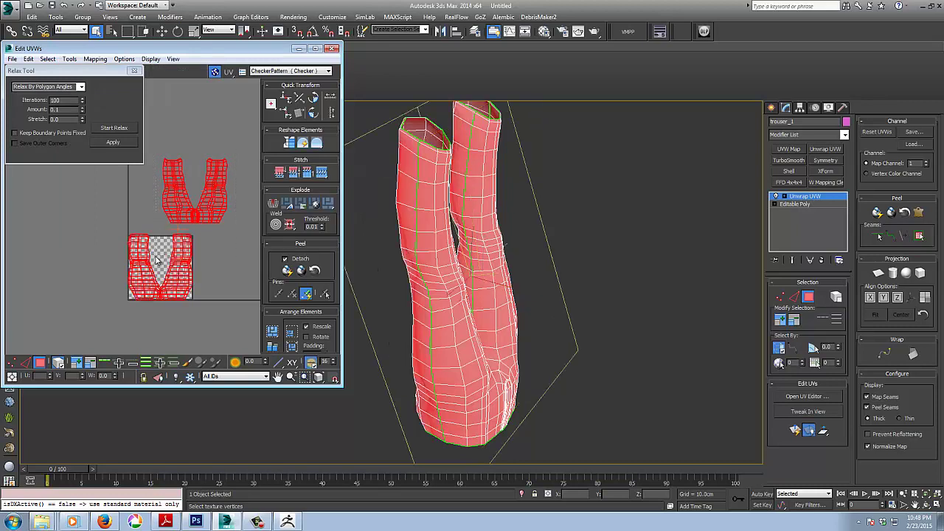
click(118, 128)
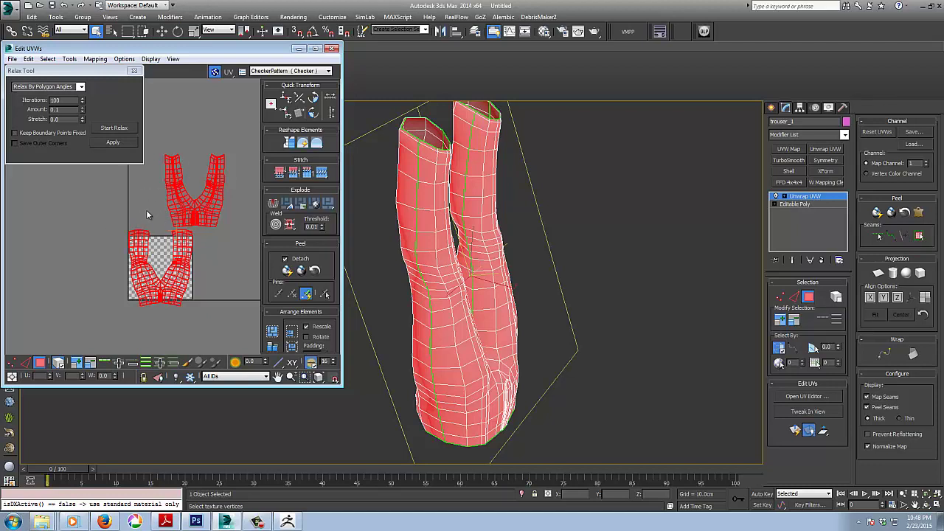
click(134, 72)
Display the checker pattern on the trousers and examine both sides of the legs for UV distortion
click(272, 72)
click(272, 77)
alt+middle_drag(563, 258, 617, 211)
click(618, 208)
alt+middle_drag(609, 247, 543, 278)
scroll(573, 247, up, 4)
middle_drag(487, 253, 622, 273)
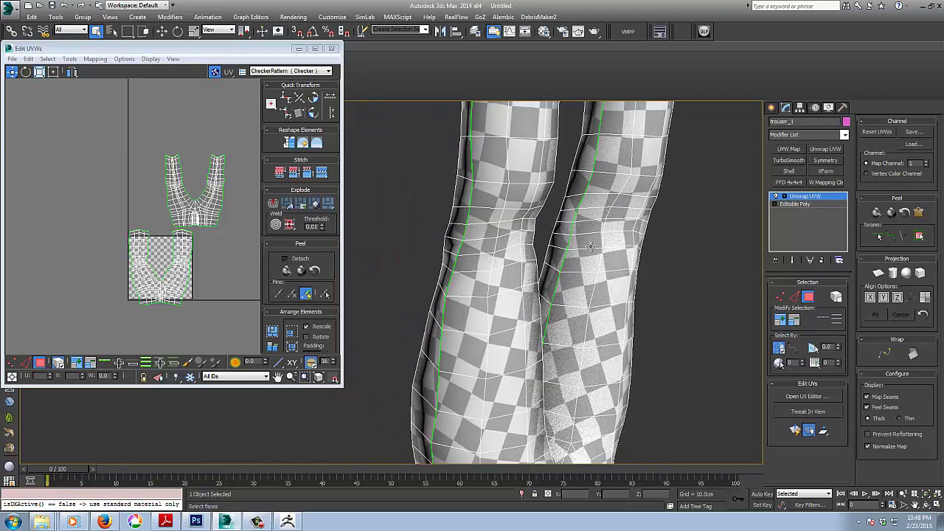
scroll(685, 269, down, 5)
alt+middle_drag(685, 269, 410, 328)
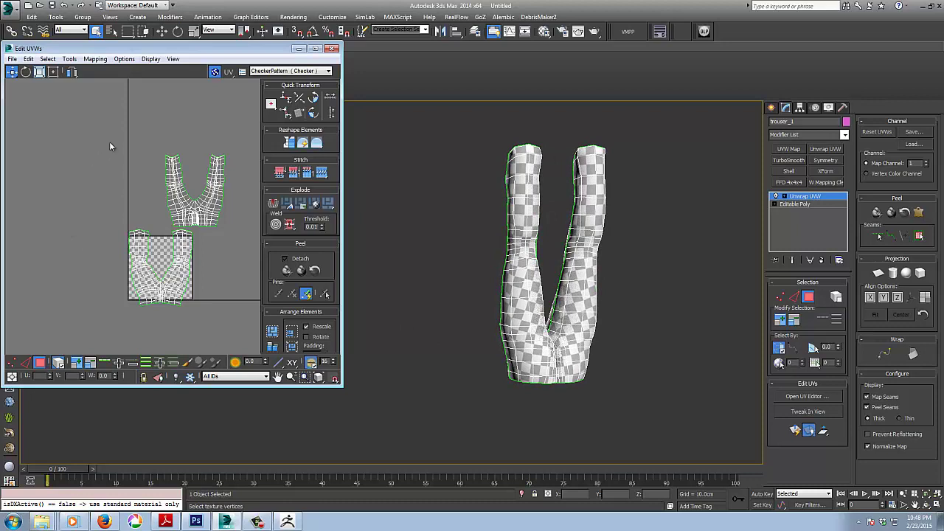
Select the front trouser shell, start a pelt map on it, and run the pelt simulation
drag(129, 143, 246, 226)
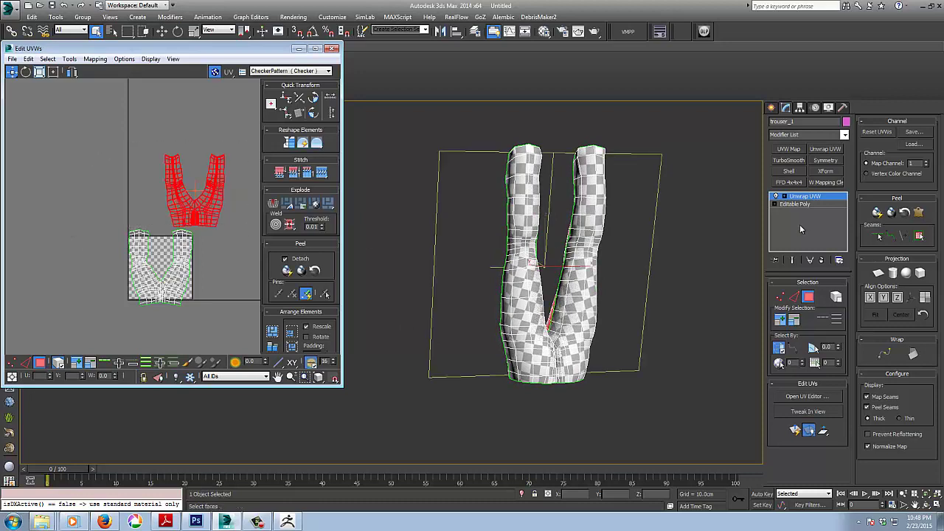
click(877, 213)
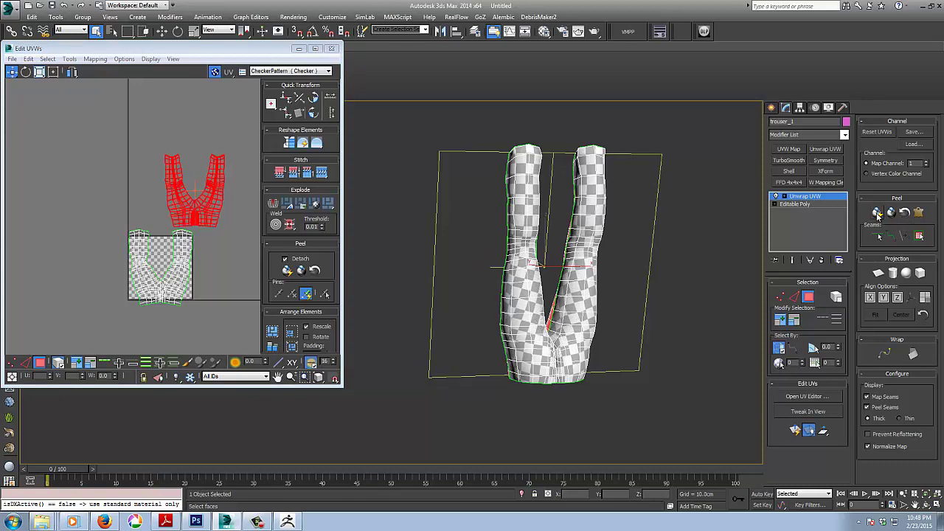
click(918, 212)
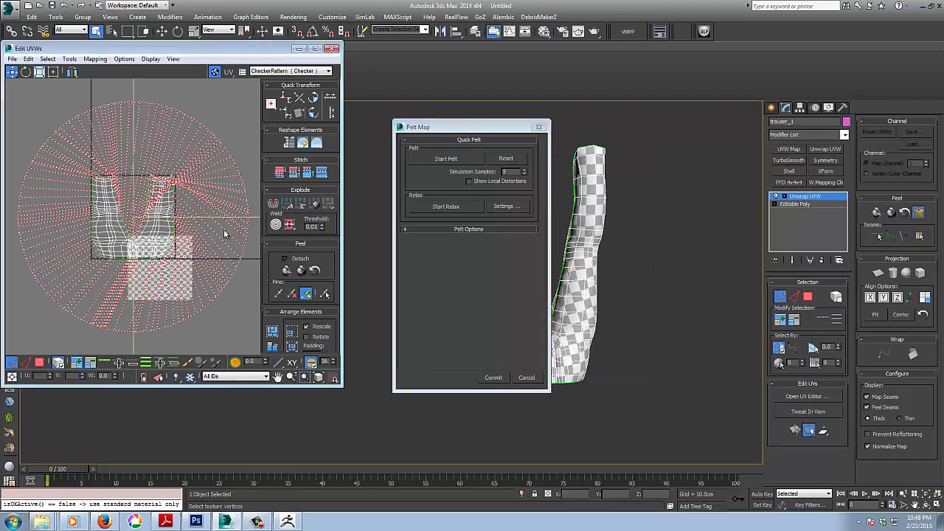
click(442, 159)
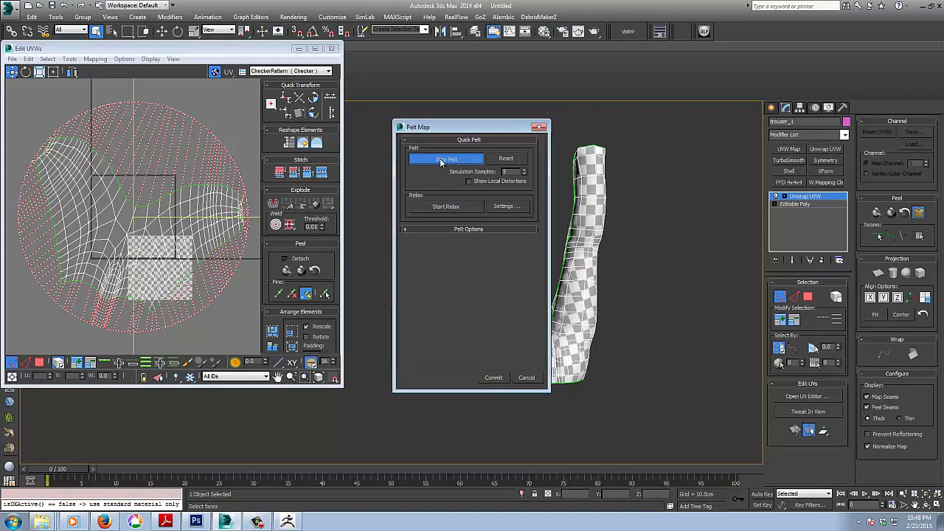
click(439, 159)
Select the pelt stretcher around the front shell and scale it up well beyond the UV square
click(453, 229)
scroll(149, 253, down, 2)
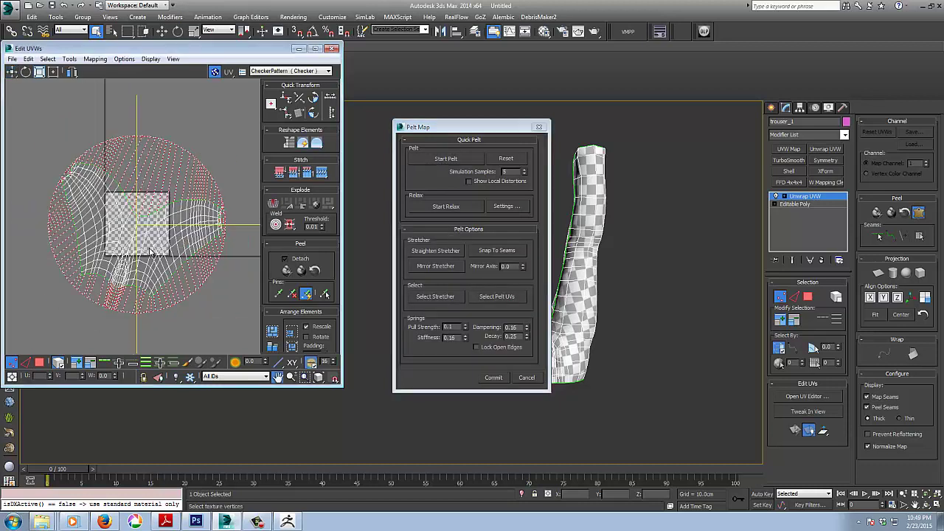
click(426, 299)
right_click(177, 194)
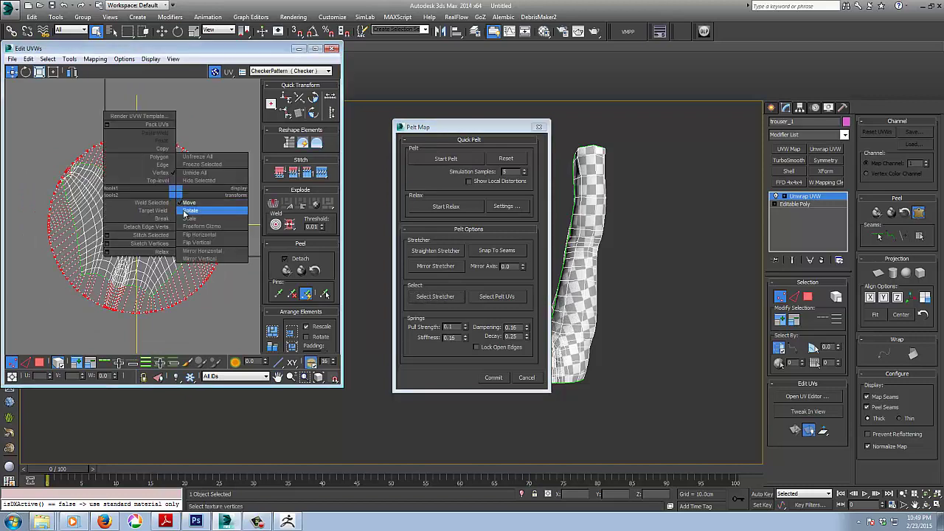
click(188, 218)
drag(188, 155, 469, 3)
scroll(208, 222, down, 3)
scroll(208, 222, down, 3)
middle_drag(208, 222, 149, 222)
Run the pelt simulation again on the front shell with the enlarged stretcher and commit the pelt map
click(459, 158)
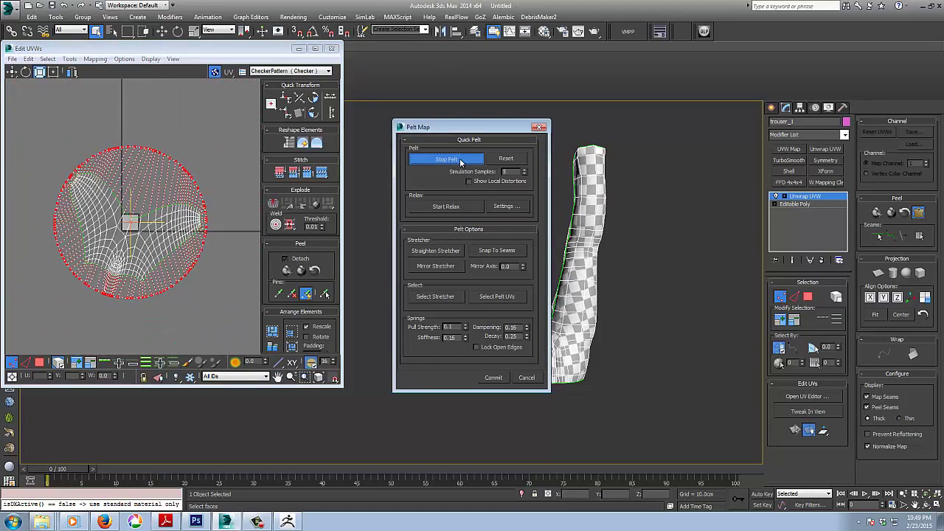
click(460, 160)
scroll(169, 238, up, 3)
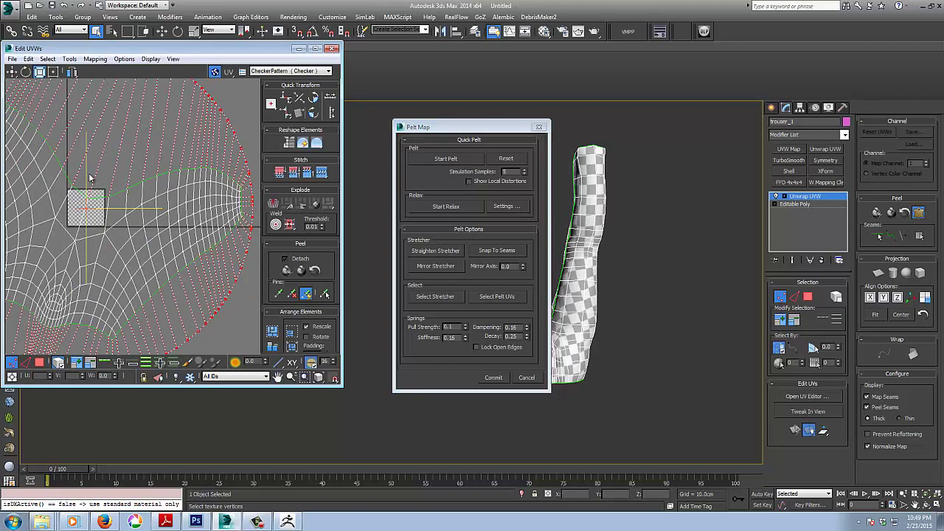
scroll(90, 178, down, 5)
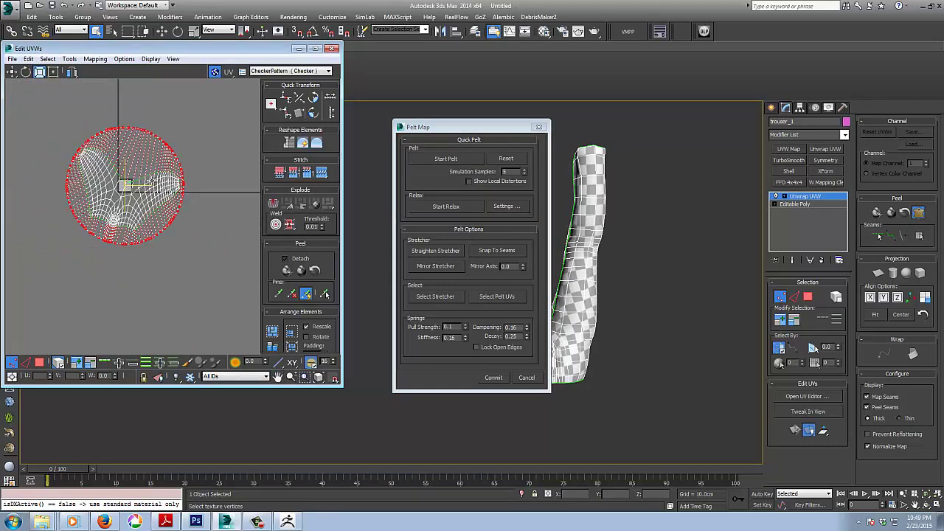
click(493, 377)
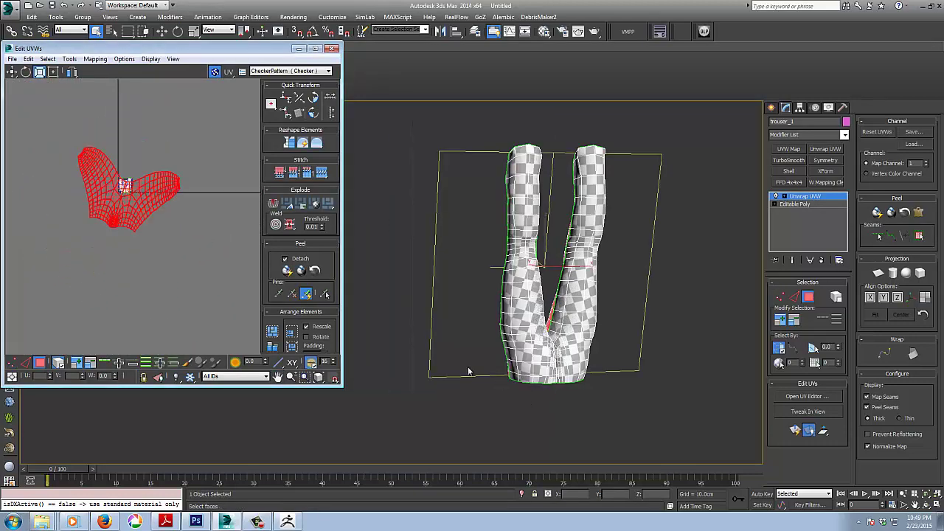
Move the pelted front shell below the UV square
right_click(147, 200)
click(152, 209)
drag(142, 200, 152, 267)
Select the back trouser shell in the UV square, start a pelt map, and run the pelt simulation
drag(107, 159, 143, 198)
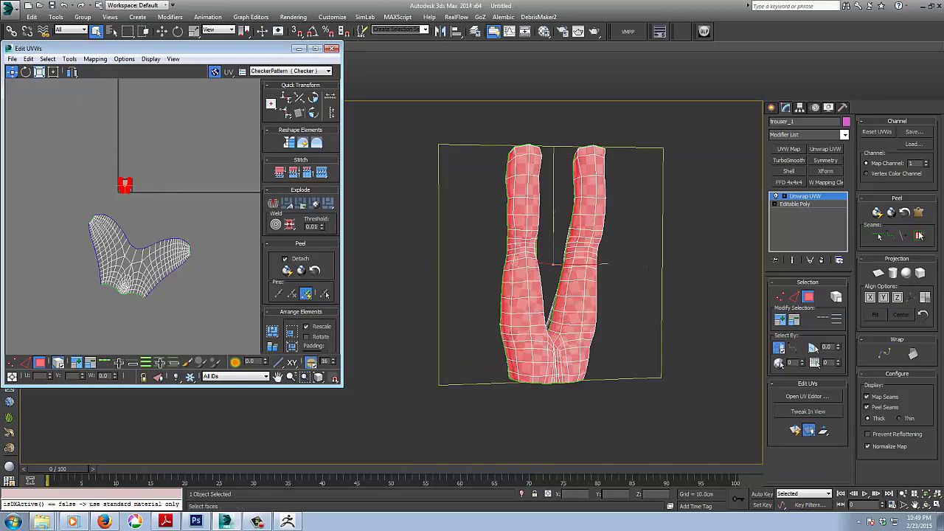
click(918, 212)
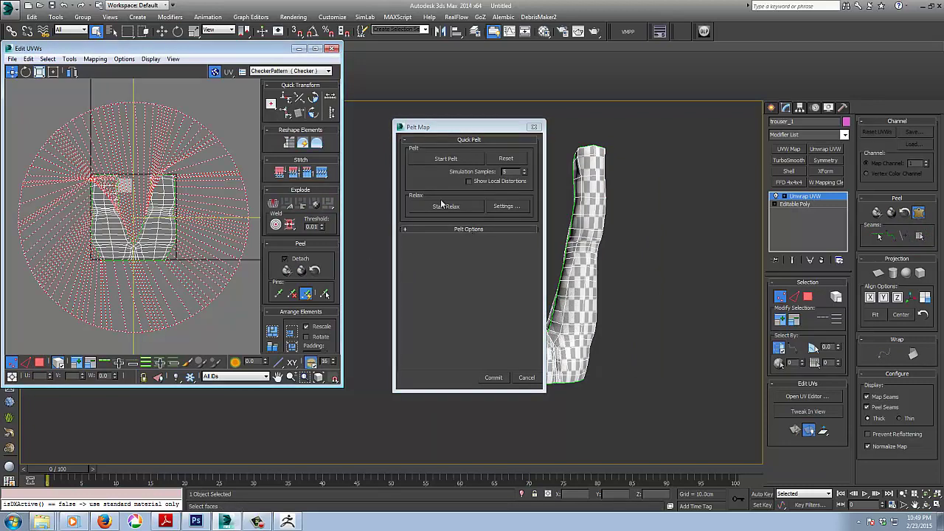
click(438, 158)
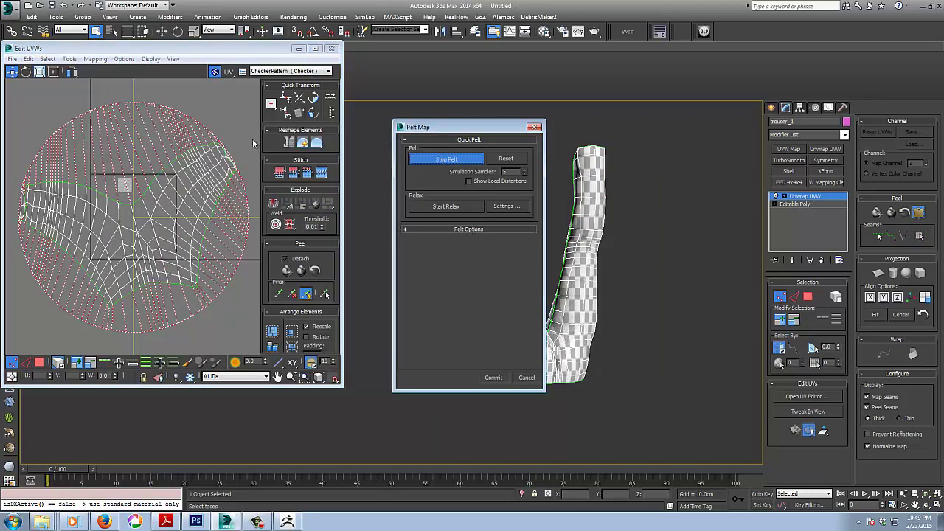
click(438, 158)
Select the pelt stretcher around the back shell and scale it up well beyond the UV square
click(478, 229)
click(438, 297)
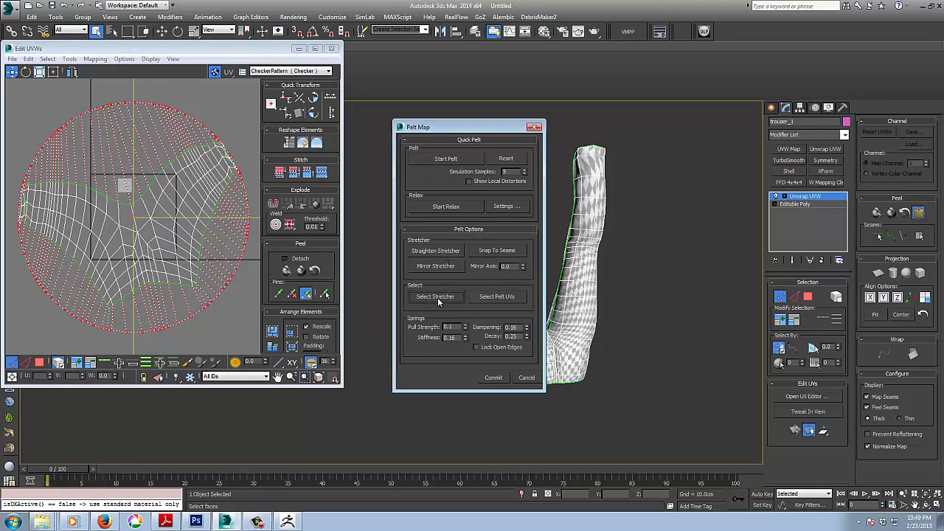
right_click(165, 196)
click(182, 224)
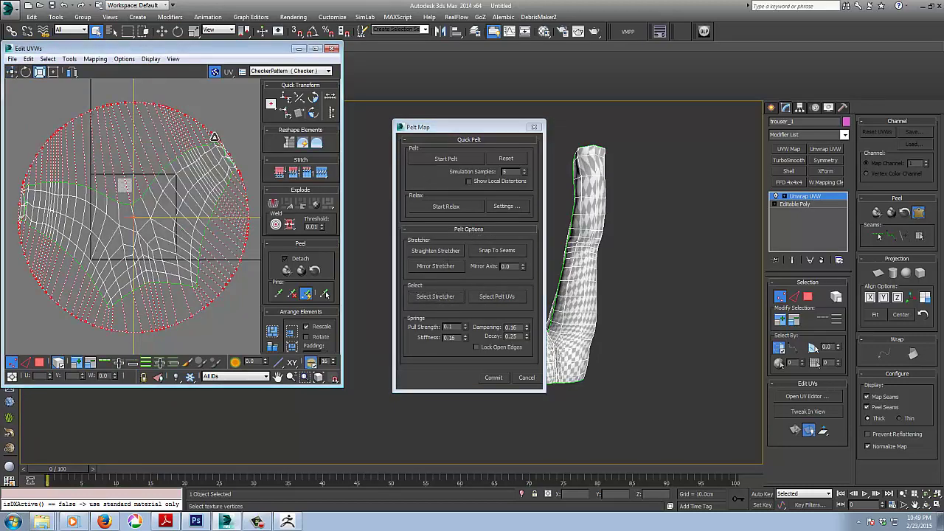
drag(214, 137, 471, 2)
Run the pelt simulation again on the back shell with the enlarged stretcher and commit the pelt map
scroll(124, 185, up, 6)
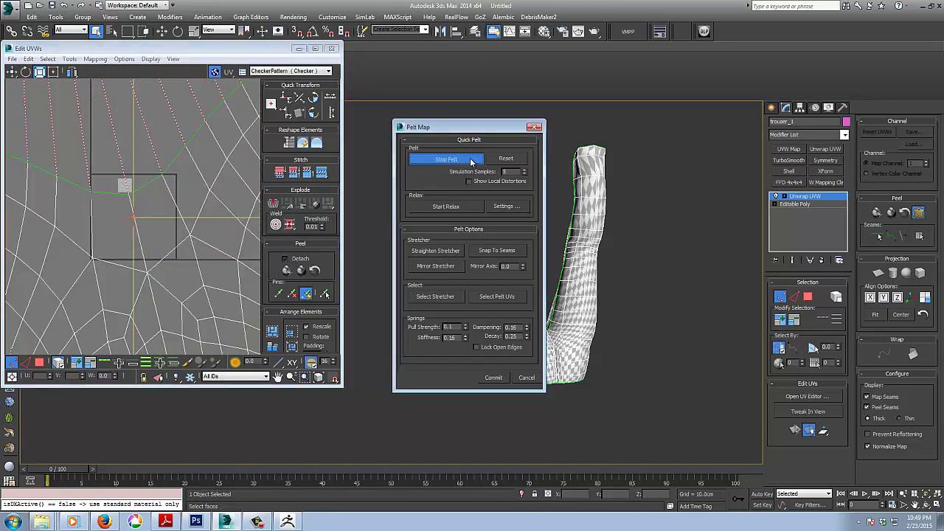
scroll(104, 272, down, 2)
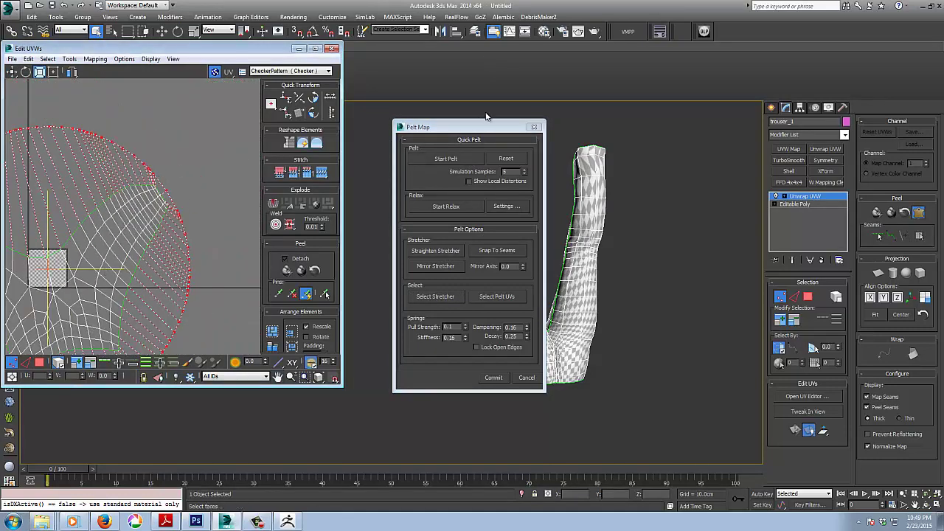
click(492, 377)
Select both pelted trouser shells and rescale the elements to matching proportions
scroll(116, 242, down, 3)
scroll(135, 133, down, 3)
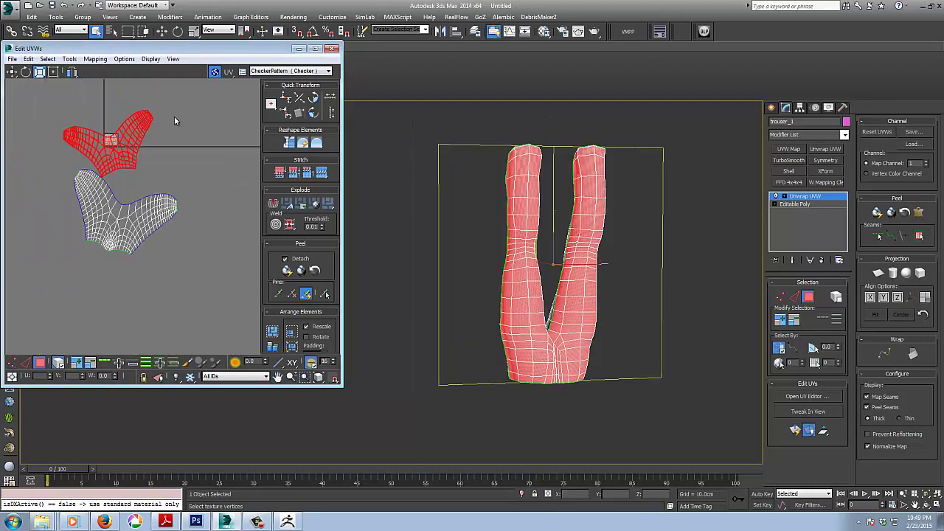
drag(187, 109, 42, 314)
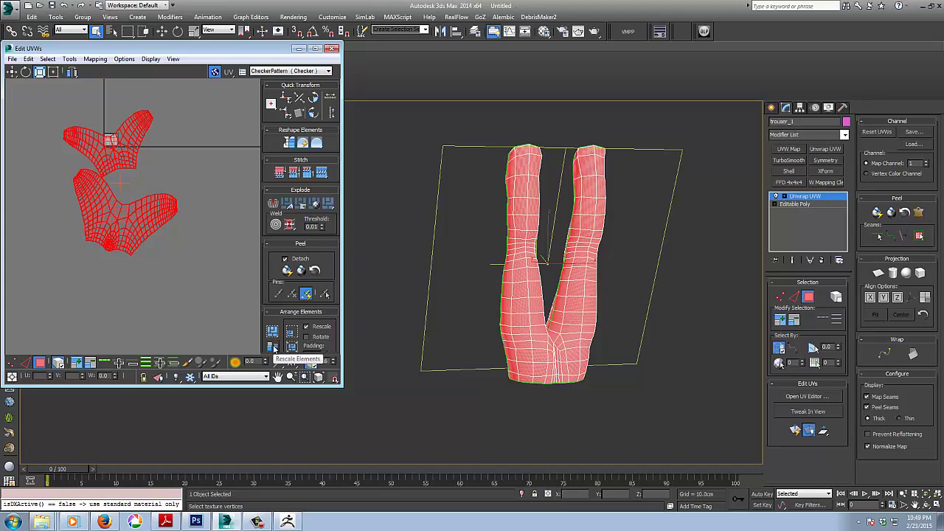
click(275, 349)
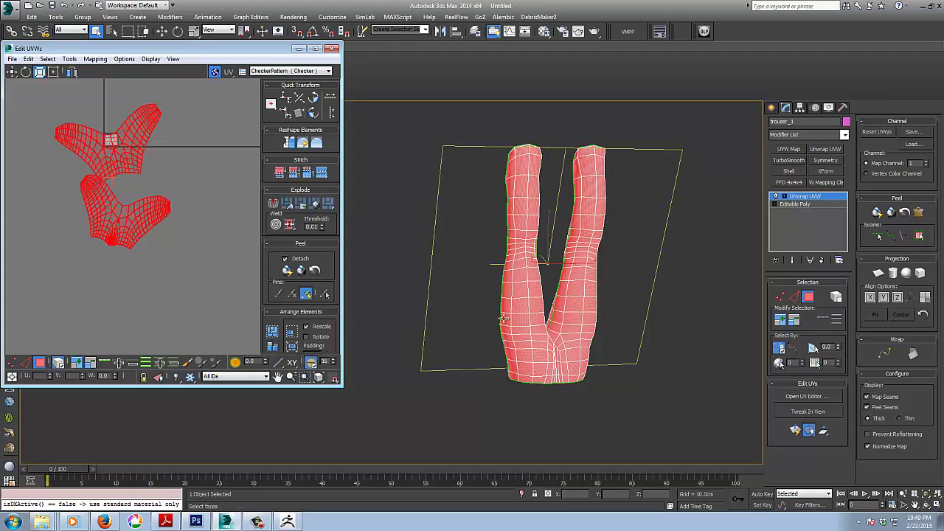
Relax both selected trouser shells with Relax By Edge Angles until the legs straighten out, leaving the relax settings as they are
alt+middle_drag(503, 318, 508, 344)
scroll(509, 322, up, 5)
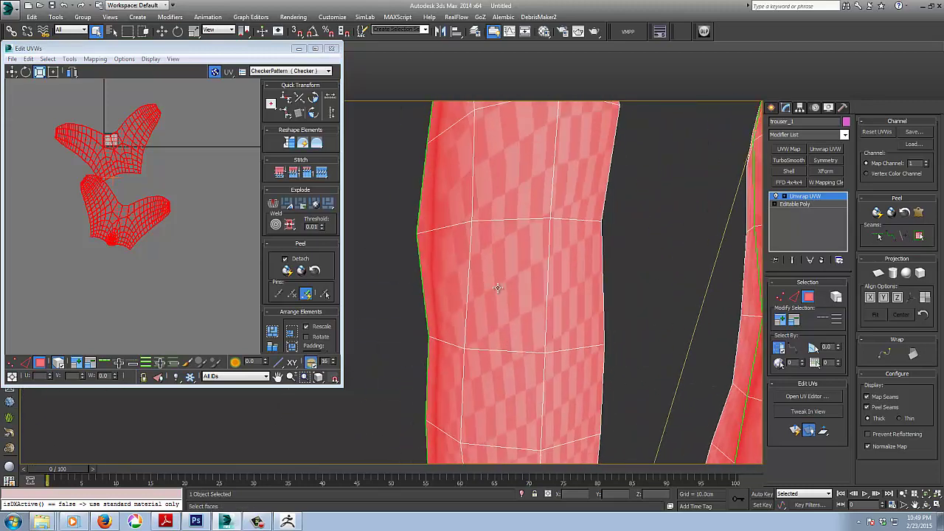
scroll(498, 287, down, 5)
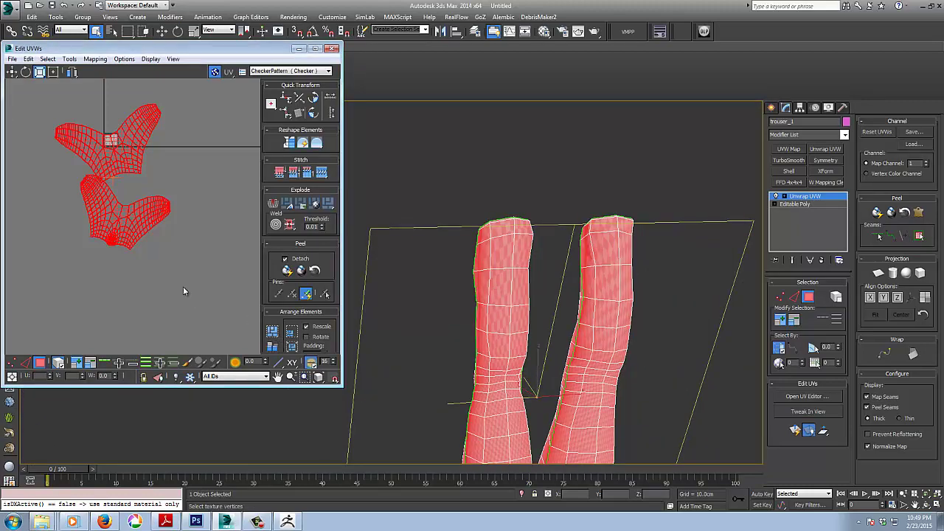
click(69, 58)
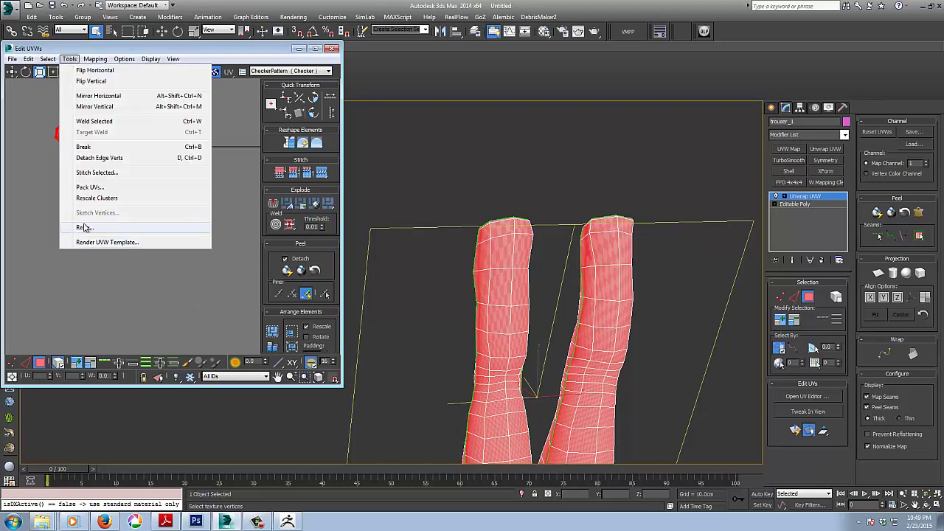
click(84, 227)
click(111, 130)
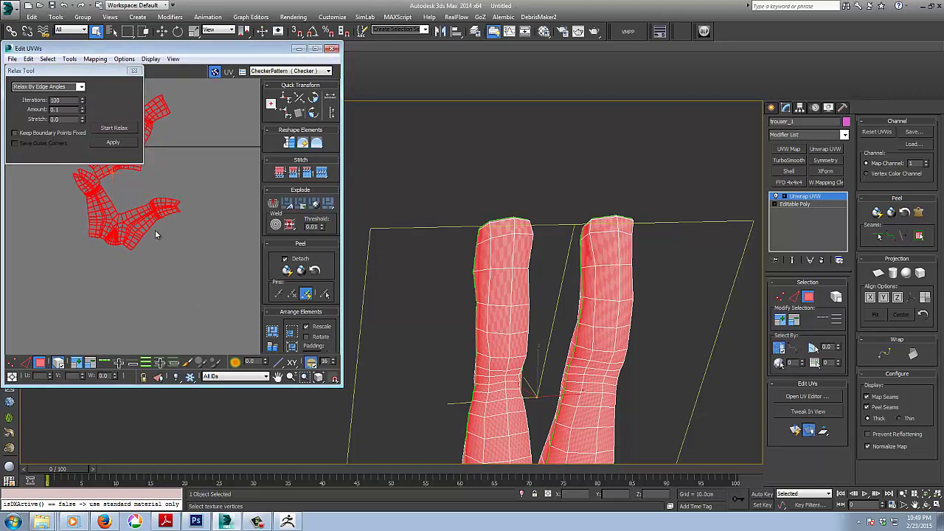
middle_drag(193, 248, 190, 298)
mouse_move(535, 315)
middle_down()
mouse_move(546, 269)
mouse_move(392, 324)
mouse_move(525, 328)
middle_up()
middle_drag(143, 211, 161, 236)
click(115, 129)
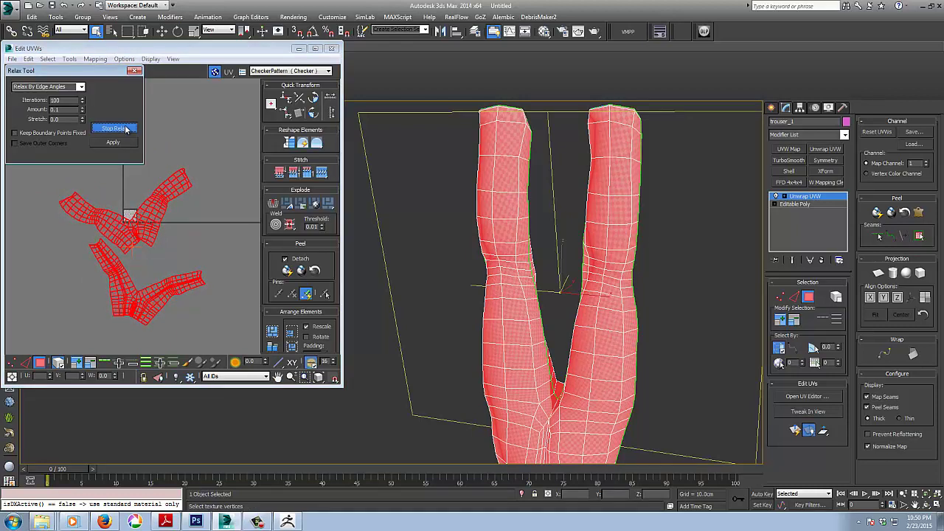
click(126, 129)
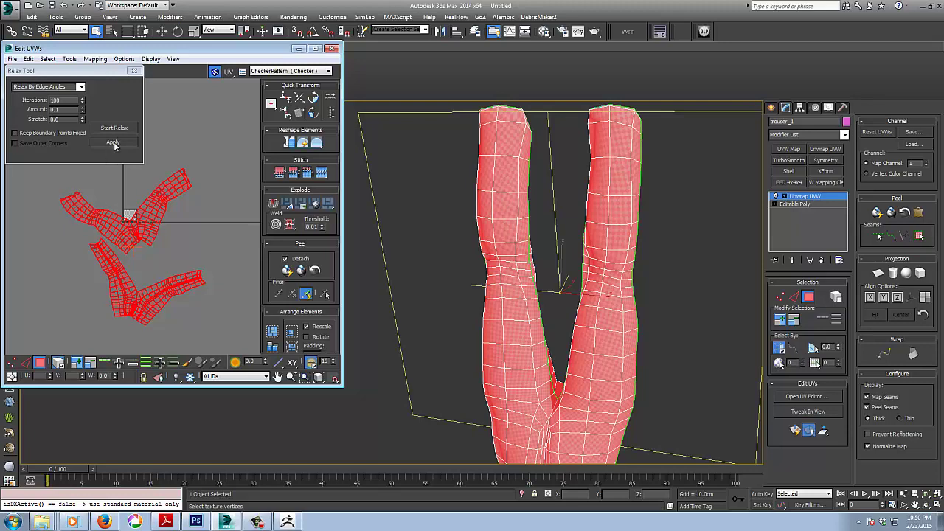
Deselect the shells and examine the checker pattern on the legs, around the crotch and at the waist for distortion
alt+middle_drag(554, 299, 598, 255)
click(660, 264)
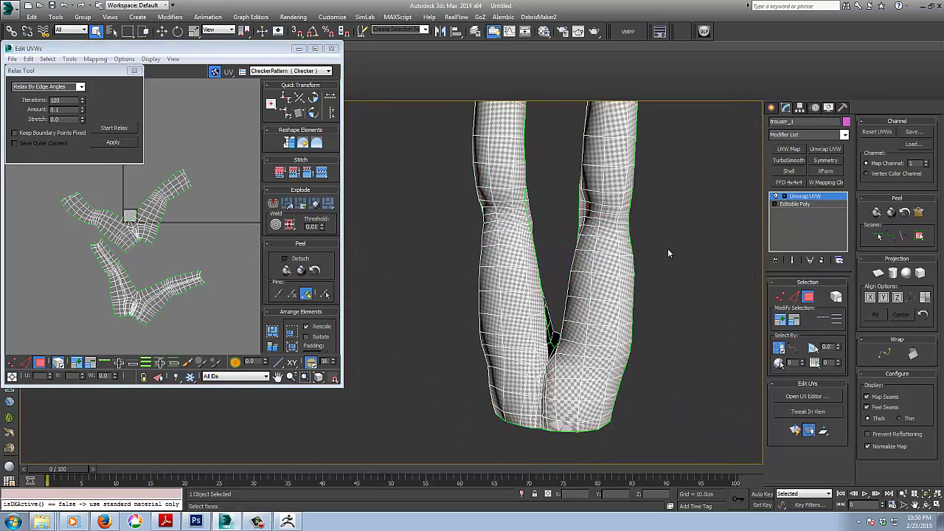
scroll(640, 260, up, 5)
scroll(642, 258, down, 5)
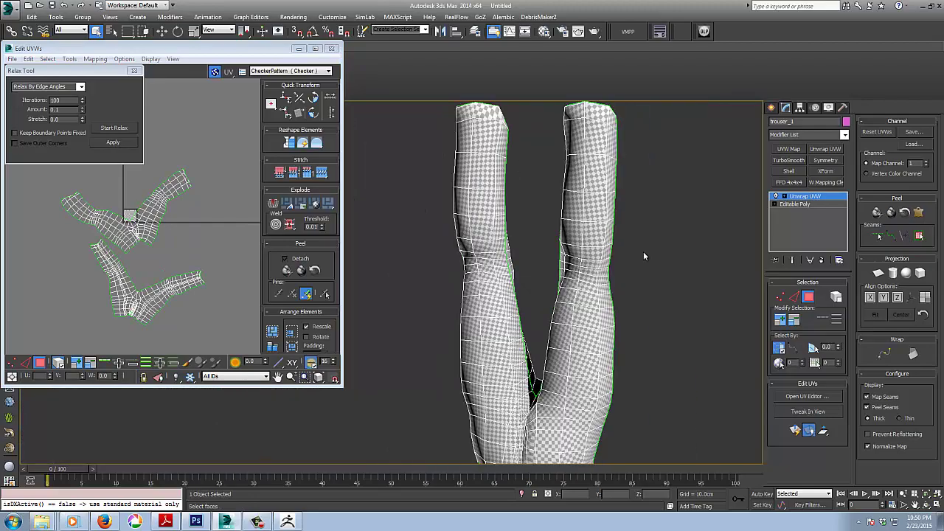
mouse_move(643, 256)
alt+middle_down()
mouse_move(502, 260)
mouse_move(632, 248)
mouse_move(653, 259)
alt+middle_up()
scroll(653, 260, up, 6)
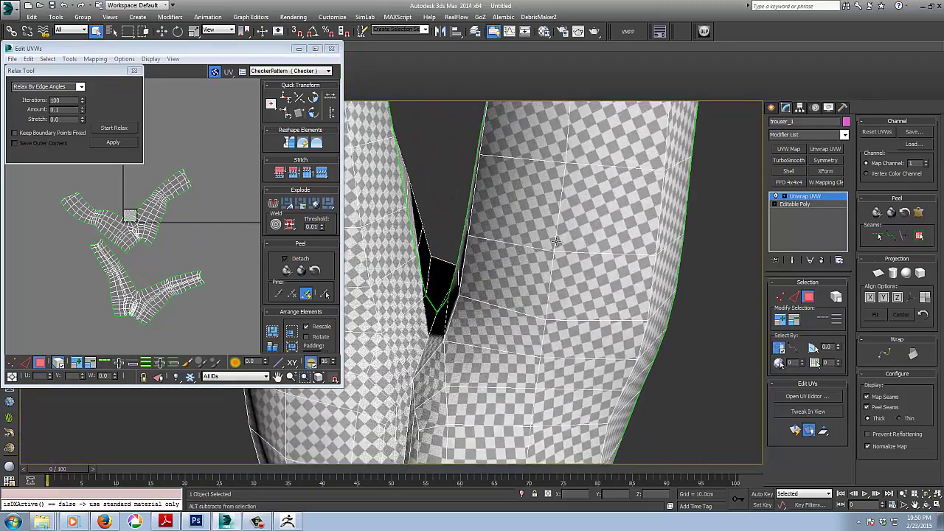
scroll(559, 303, down, 6)
alt+middle_drag(560, 304, 565, 332)
scroll(565, 331, up, 6)
scroll(584, 354, down, 3)
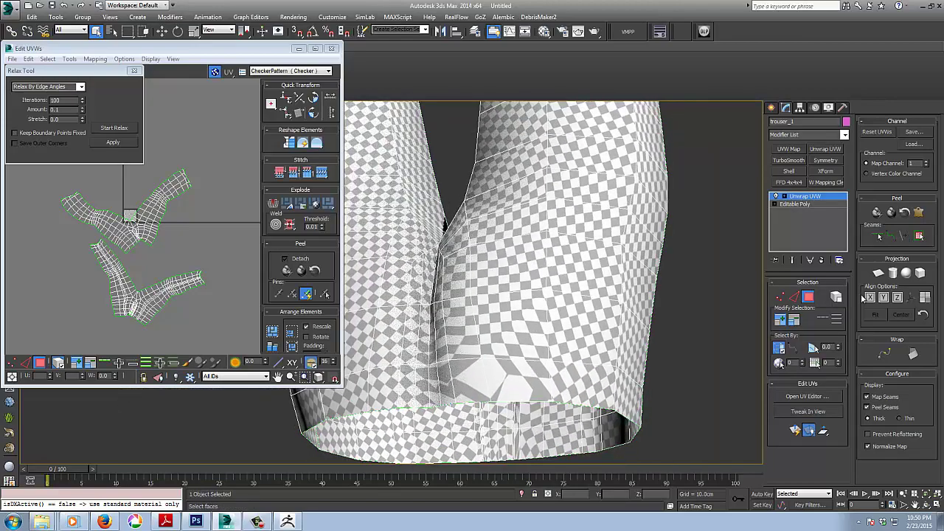
Select the stretched back faces at the waist, widen the selection to the surrounding crotch and waist area, and relax it by edge angles
click(509, 371)
ctrl+click(496, 377)
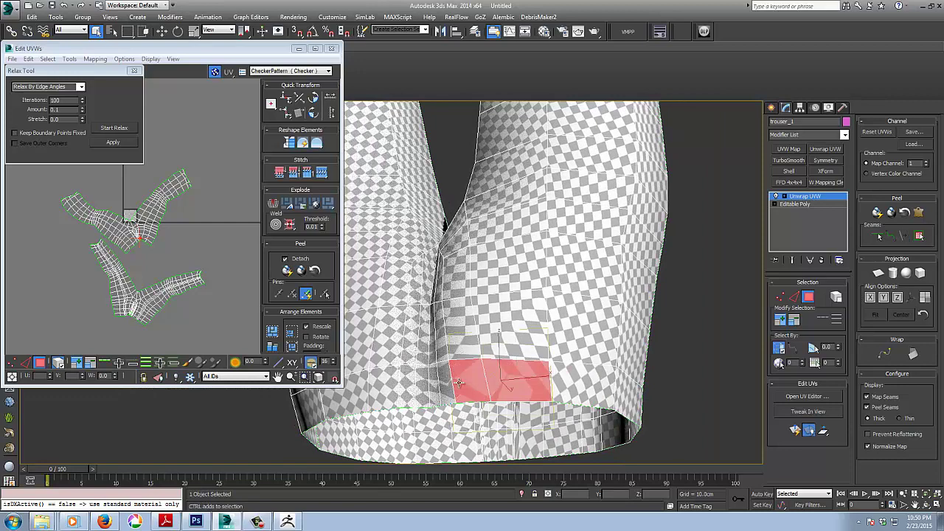
scroll(138, 240, up, 4)
scroll(138, 240, up, 4)
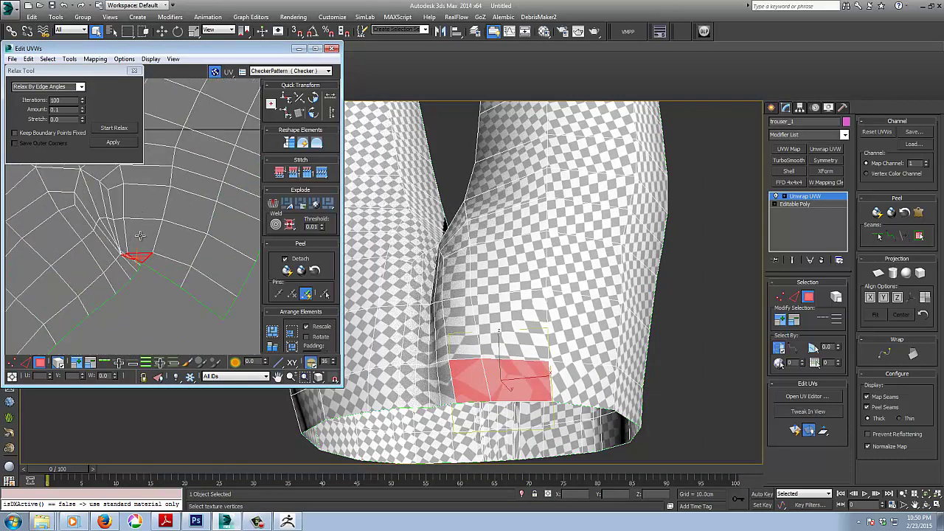
drag(125, 242, 154, 201)
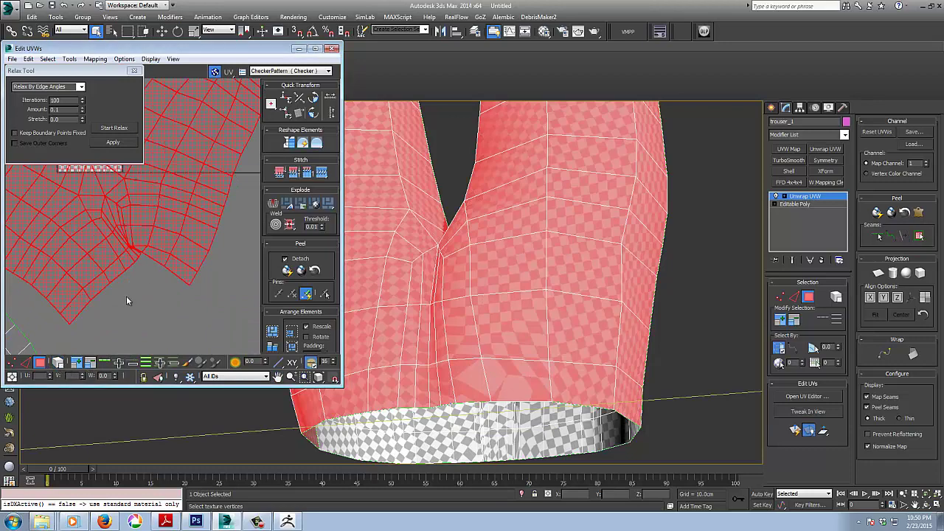
click(173, 197)
click(115, 128)
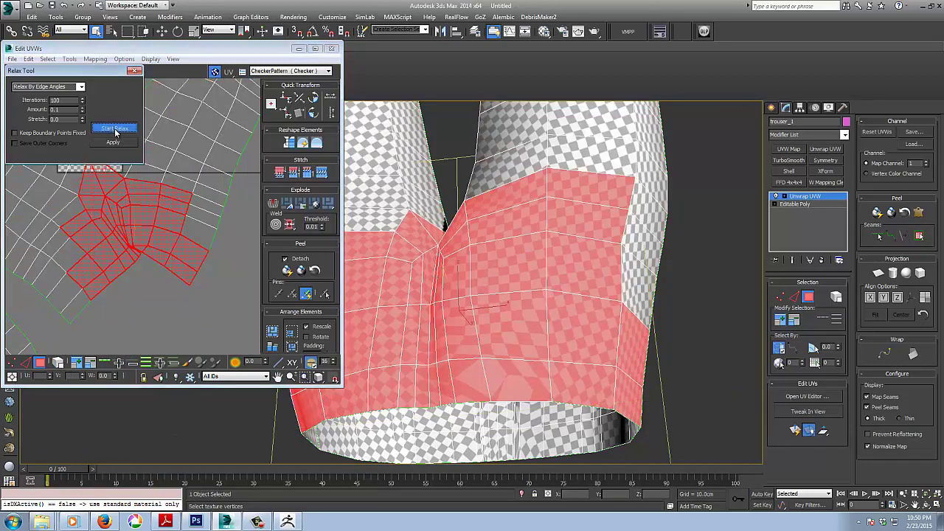
click(115, 130)
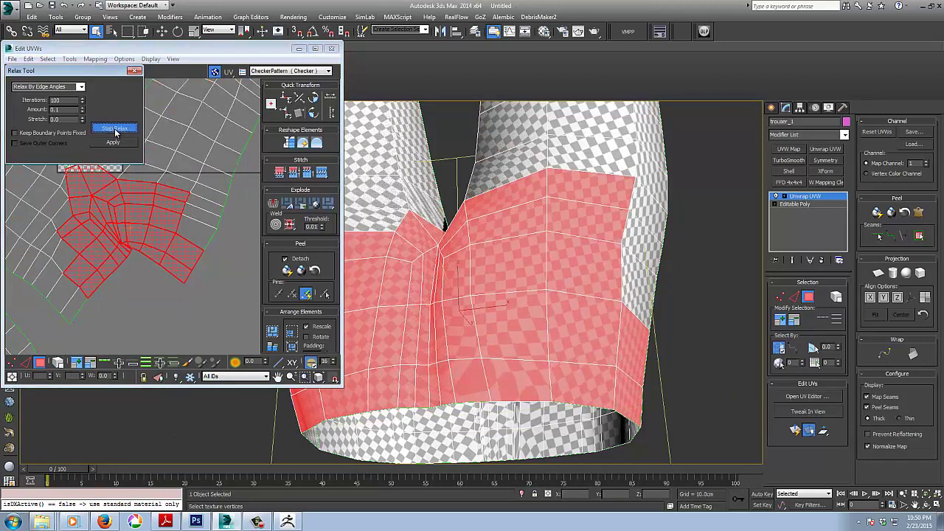
Select the centre edge loop of the front trouser shell from crotch to waist and convert it to a peel seam
scroll(184, 294, down, 5)
middle_drag(190, 298, 169, 231)
scroll(144, 318, up, 8)
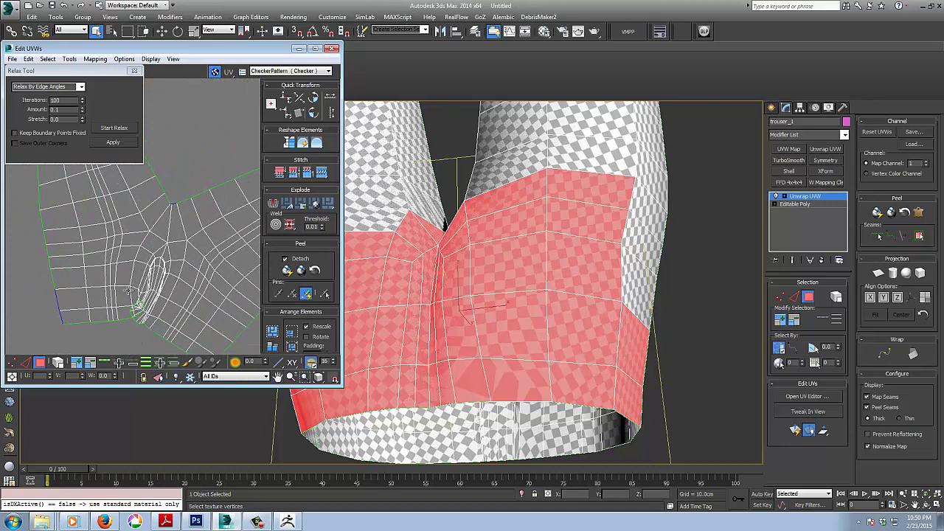
click(793, 298)
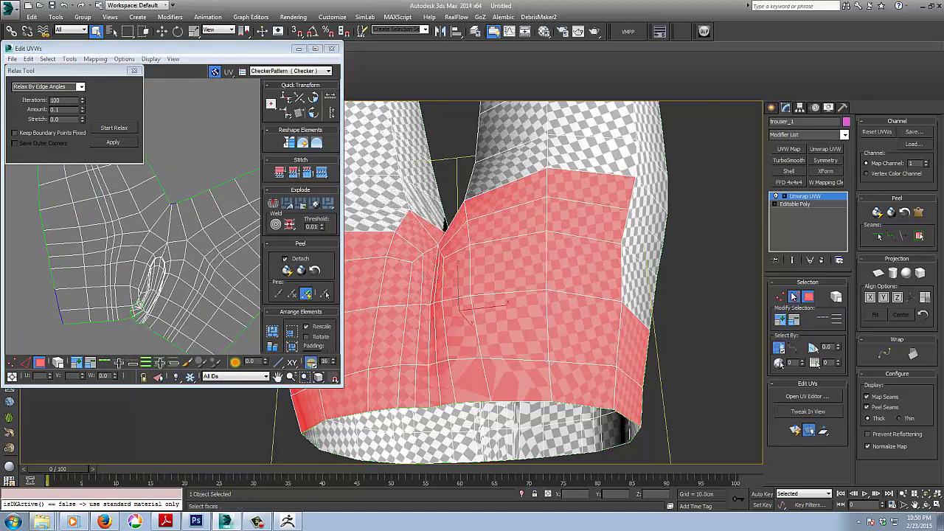
alt+middle_drag(392, 258, 398, 302)
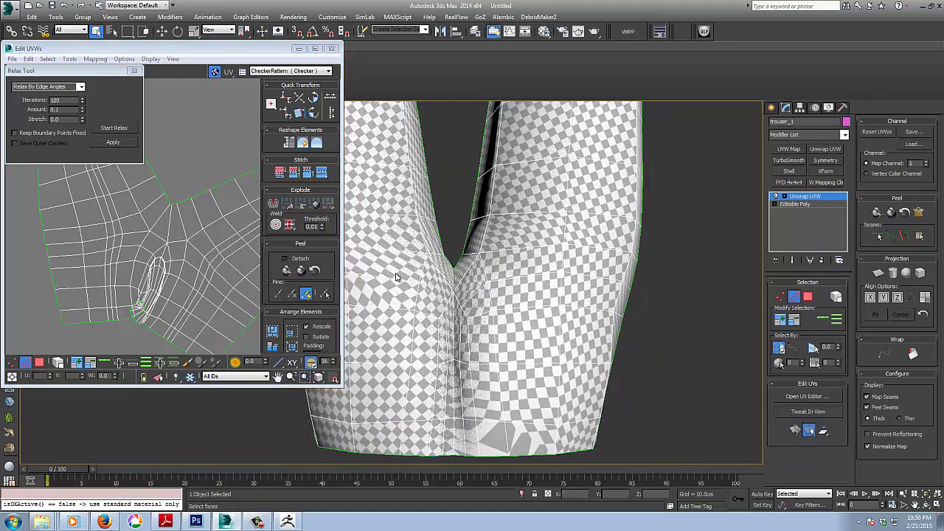
click(453, 279)
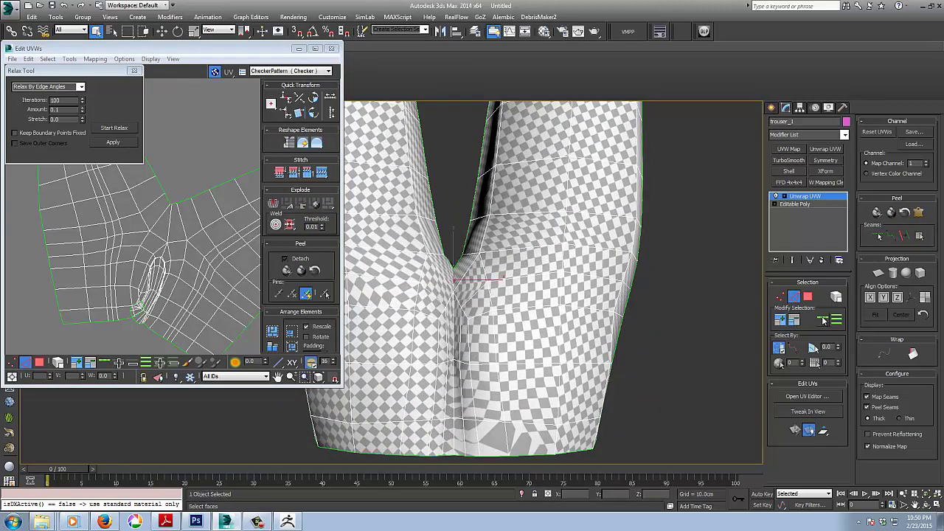
click(823, 320)
click(903, 236)
alt+middle_drag(543, 337, 404, 345)
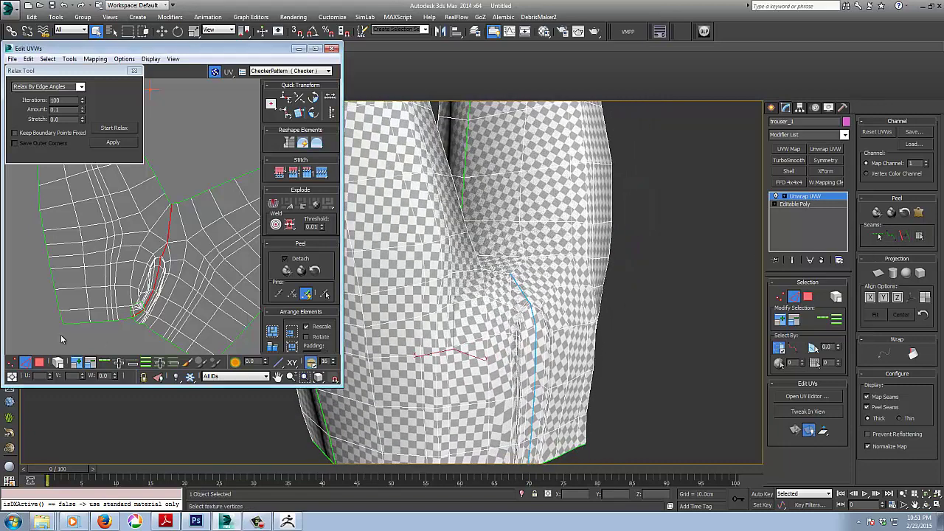
Select the front shell's edges as a whole element and check on the model whether the centre seam separates the legs
scroll(133, 270, down, 5)
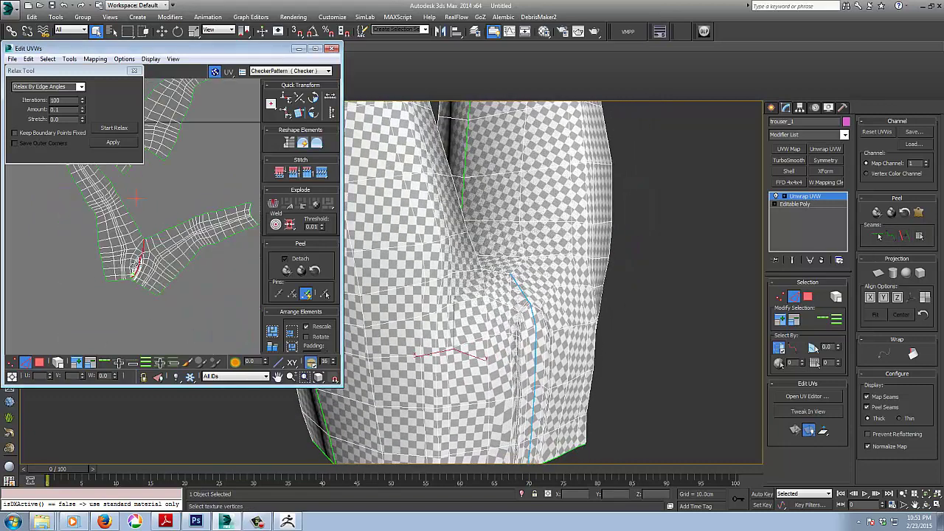
right_click(157, 263)
click(130, 313)
click(54, 364)
click(170, 272)
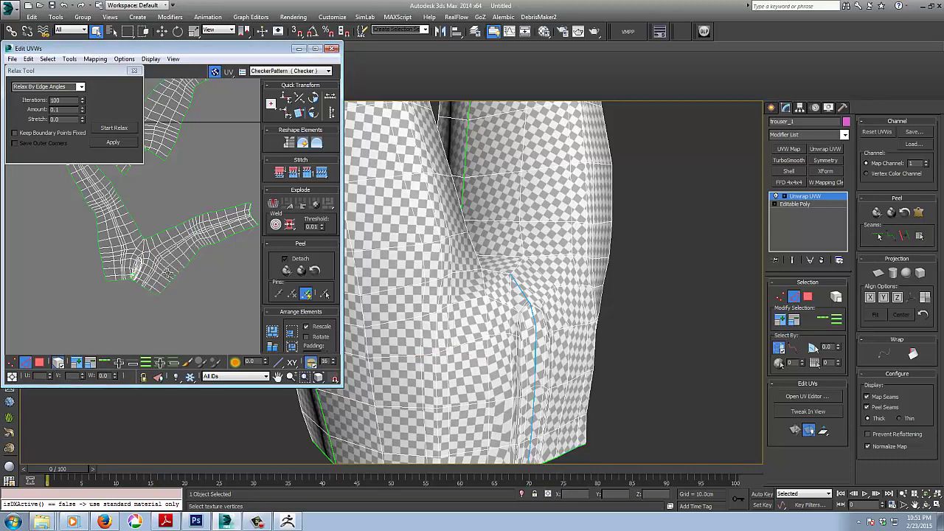
click(164, 279)
middle_drag(185, 320, 188, 296)
middle_drag(607, 361, 667, 361)
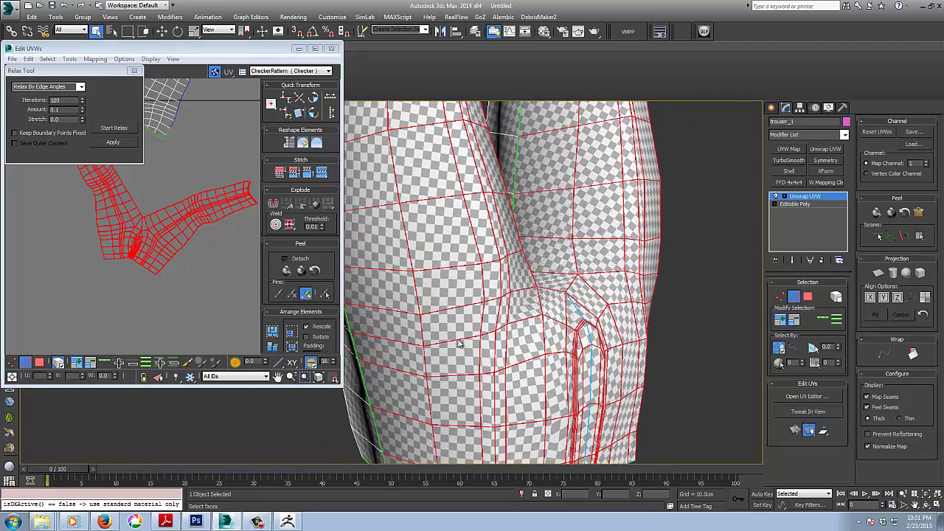
scroll(593, 313, down, 3)
mouse_move(593, 316)
alt+middle_down()
mouse_move(555, 302)
mouse_move(591, 329)
alt+middle_up()
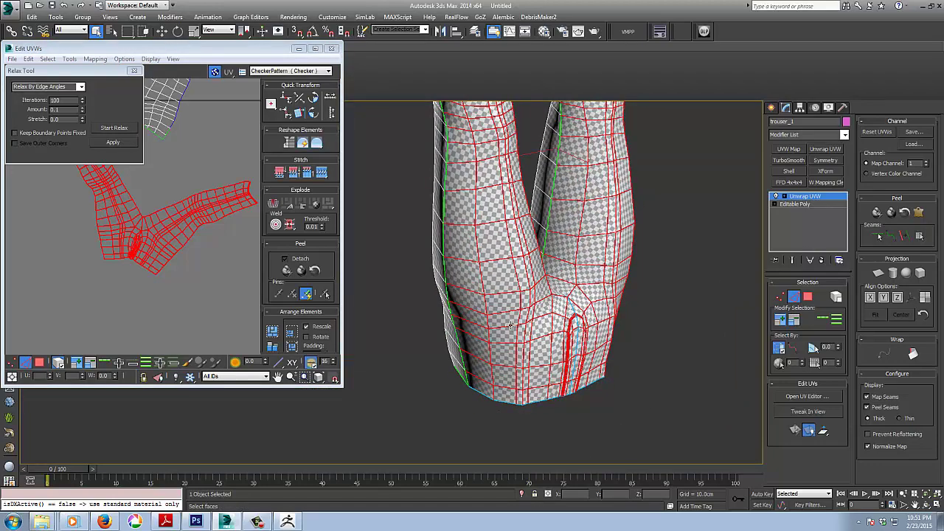
Expand a face selection to the seams on each half of the front shell in turn and quick peel both halves
click(808, 299)
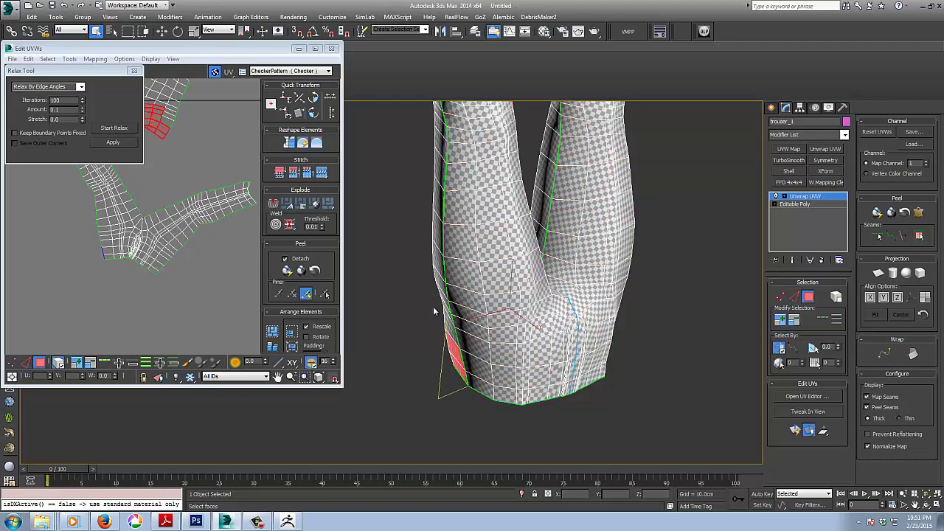
click(504, 266)
click(919, 236)
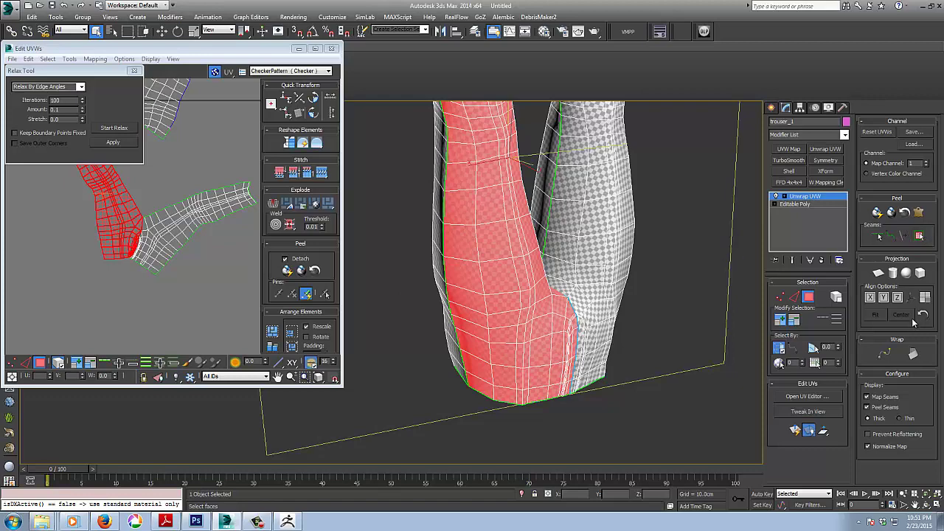
click(877, 212)
click(609, 243)
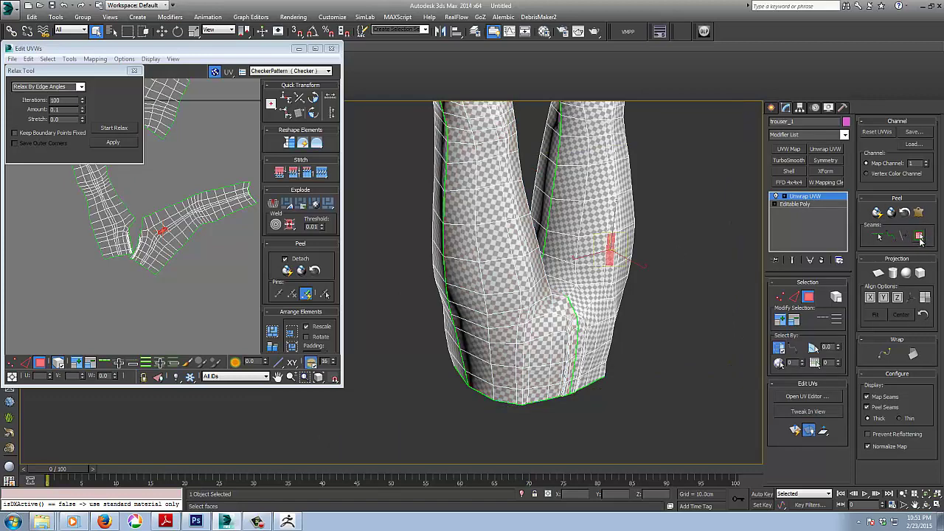
click(920, 236)
click(877, 213)
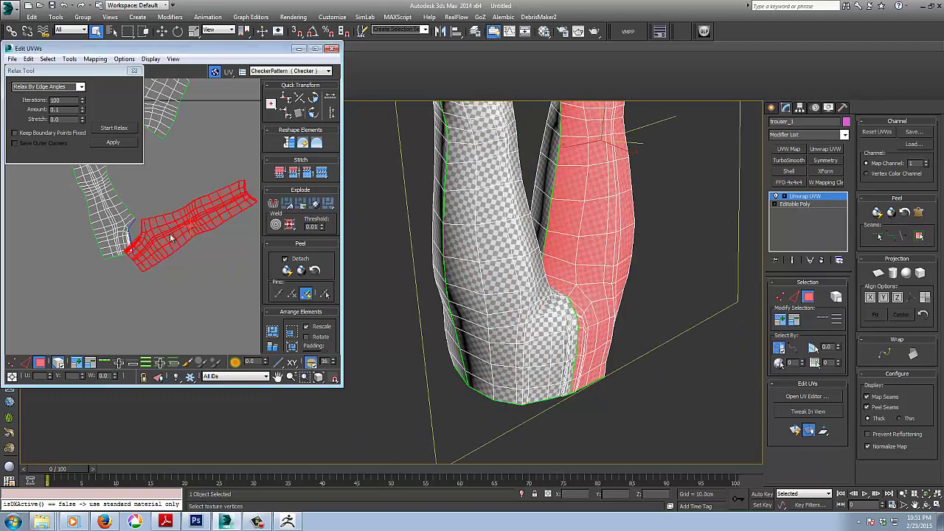
Split the back trouser shell into two leg halves along its centre edges from crotch to waist
middle_drag(199, 202, 219, 303)
scroll(158, 238, up, 3)
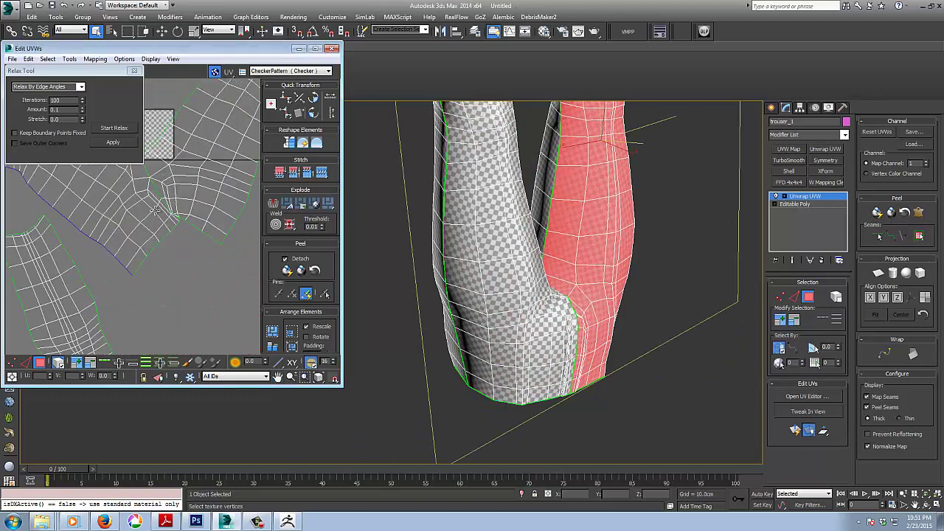
middle_drag(153, 211, 178, 275)
click(28, 362)
click(168, 229)
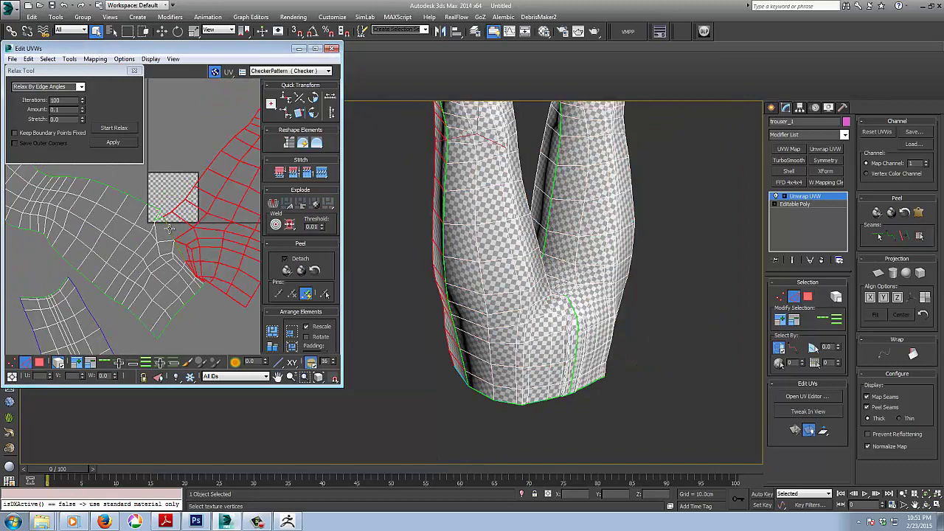
alt+middle_drag(568, 265, 568, 276)
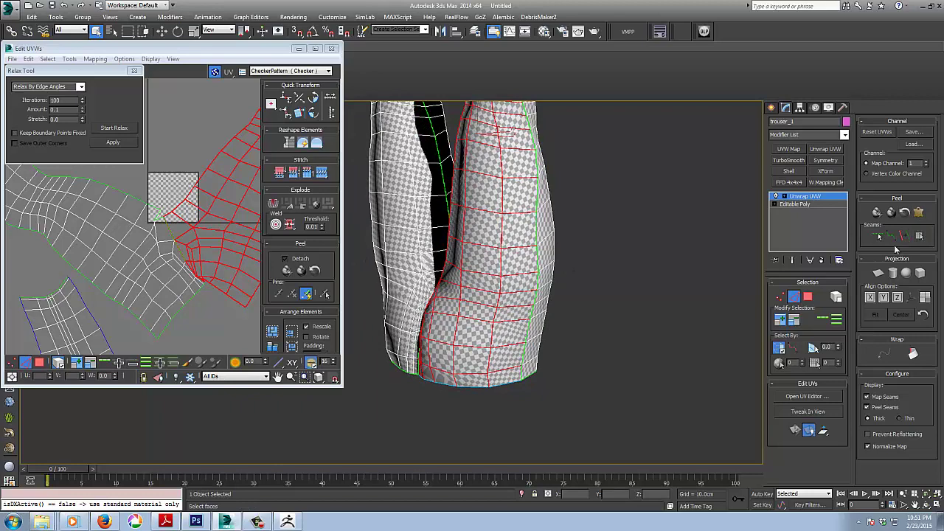
Select each back leg shell in face mode in turn and quick peel it
click(876, 213)
scroll(152, 264, down, 3)
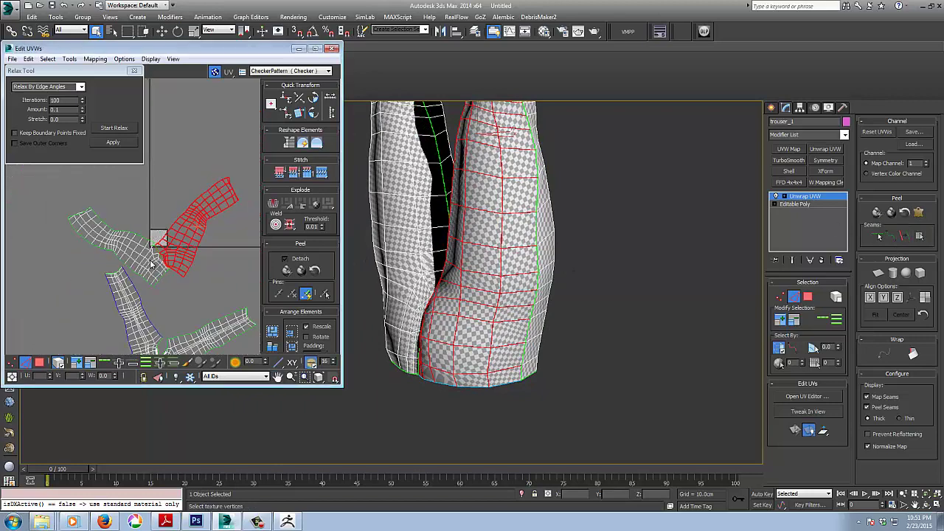
click(813, 296)
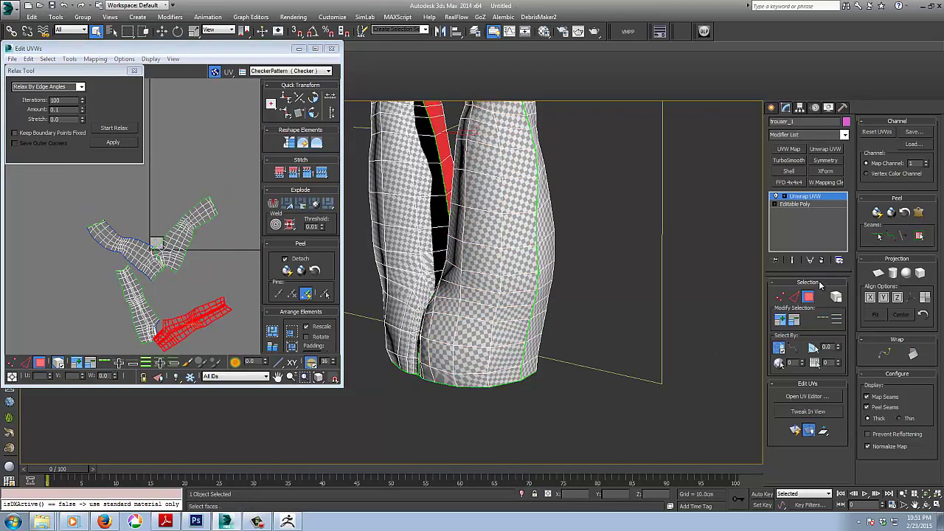
click(189, 244)
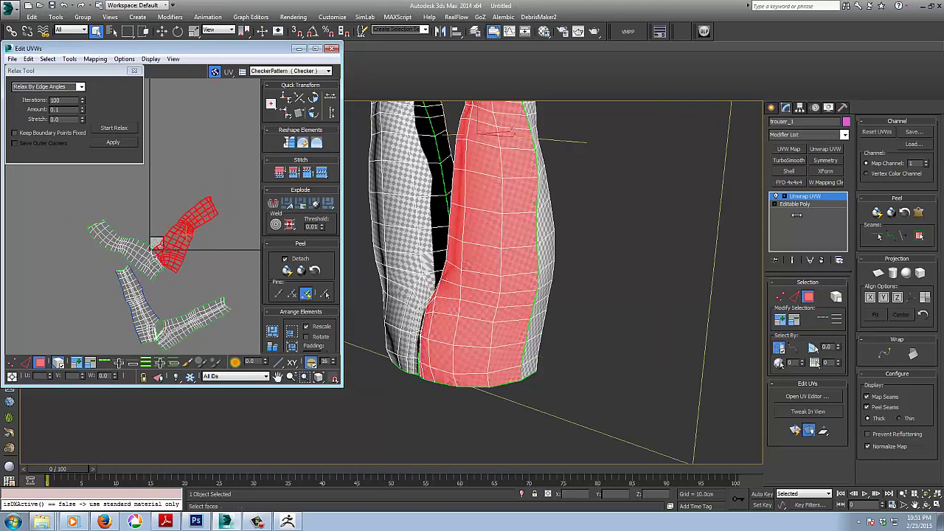
click(124, 250)
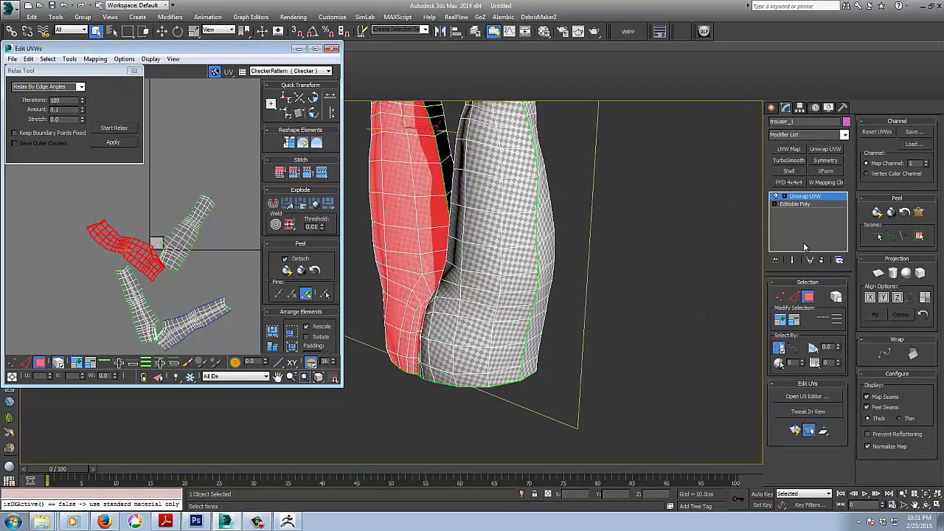
click(877, 213)
Select all four leg shells and relax them by edge angles with 100 iterations and amount 0.1
middle_drag(102, 280, 81, 268)
drag(59, 191, 221, 348)
click(107, 130)
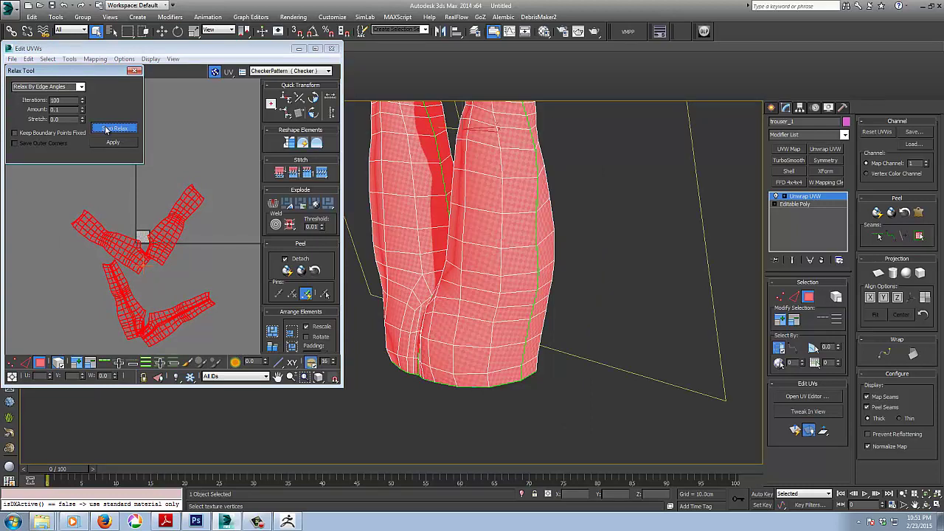
click(106, 129)
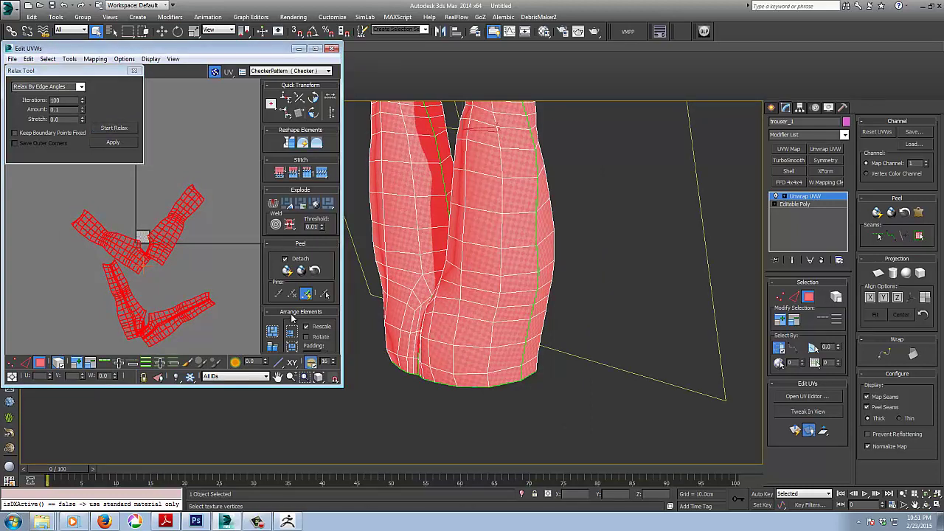
Pack and normalize the four leg shells into the UV tile, then clear the selection
click(291, 351)
middle_drag(171, 277, 84, 295)
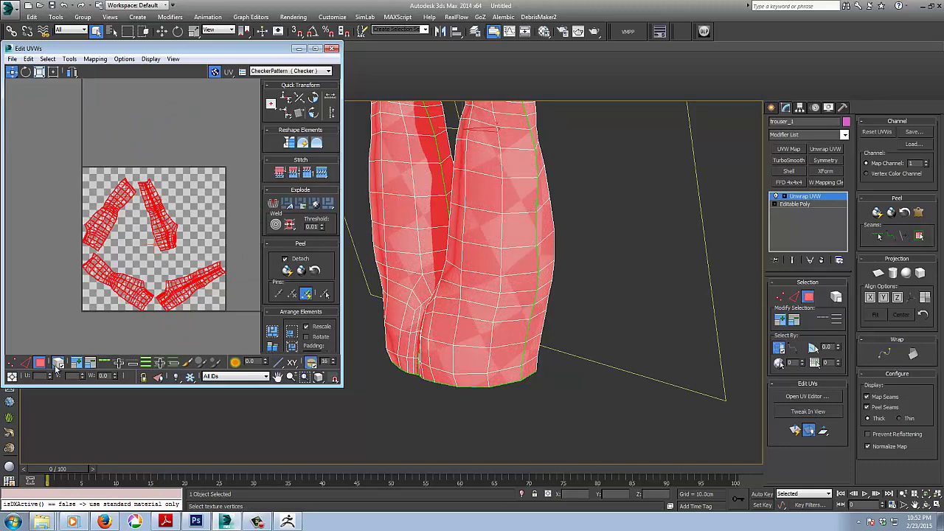
click(209, 118)
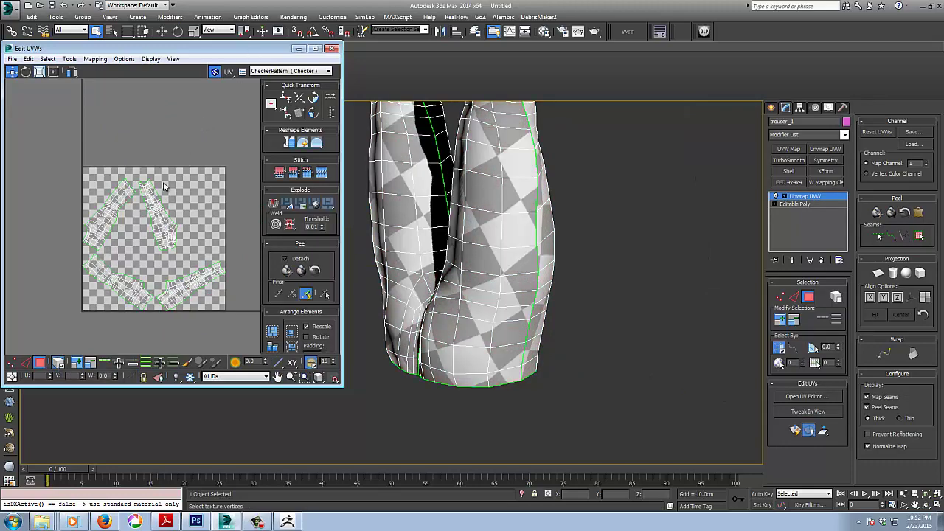
Rotate the two upper leg shells in the UV tile until they stand upright
click(152, 207)
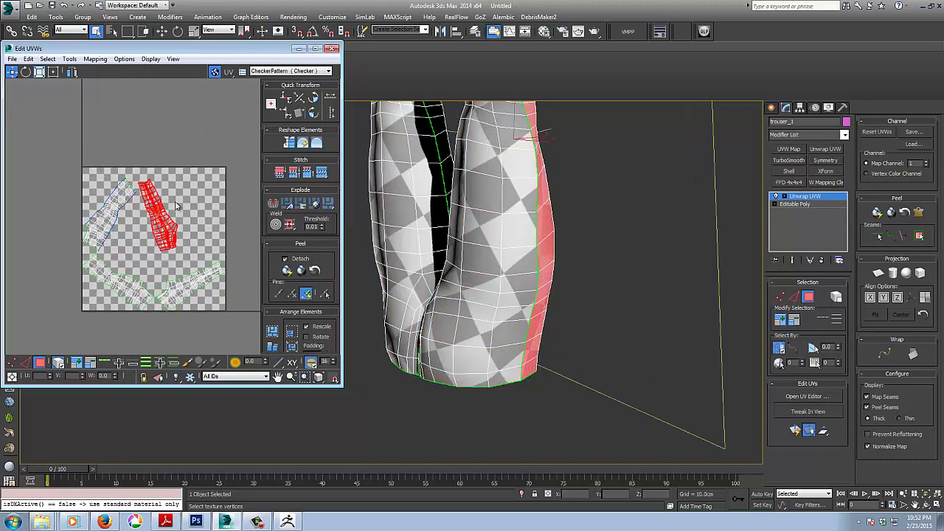
click(313, 97)
right_click(176, 229)
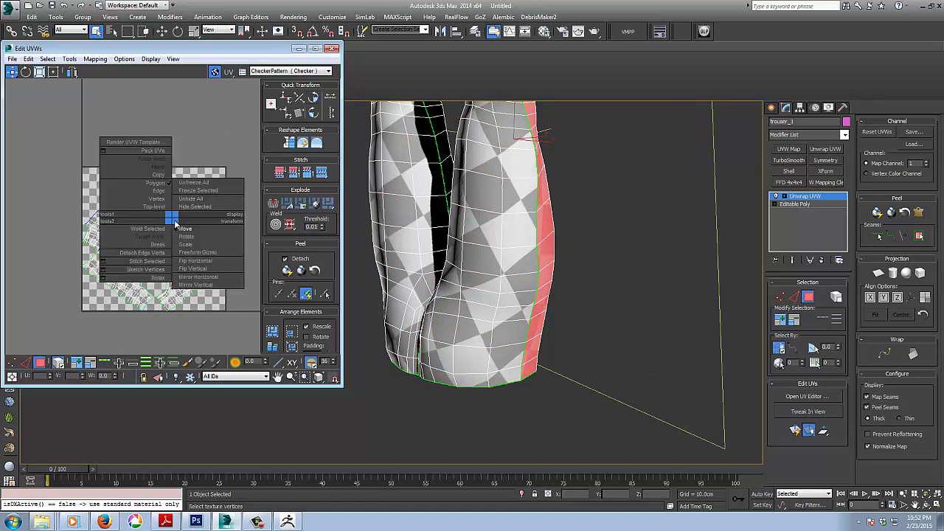
click(200, 238)
drag(182, 221, 175, 173)
drag(123, 191, 110, 178)
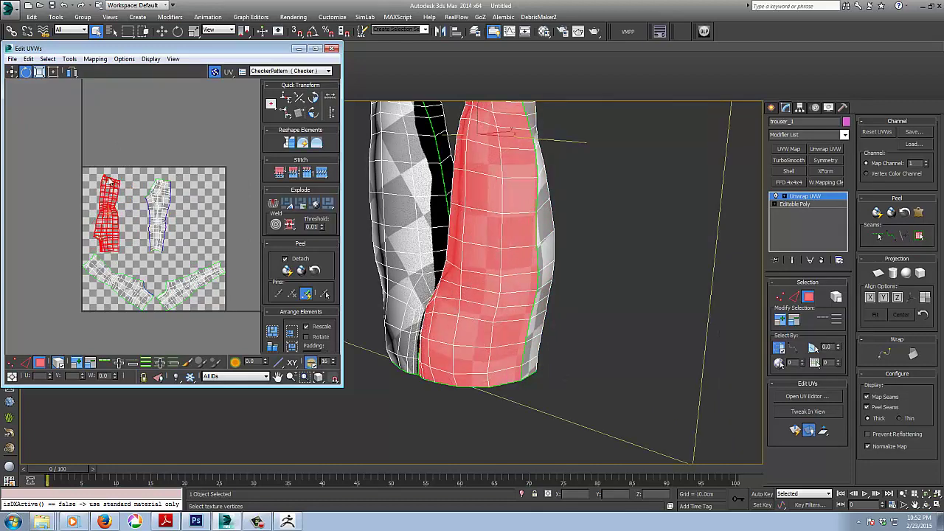
Rotate the two lower leg shells upright and line up all four shells side by side along the UV tile's lower edge
click(175, 284)
drag(175, 283, 127, 310)
right_click(128, 311)
click(143, 320)
drag(187, 286, 152, 283)
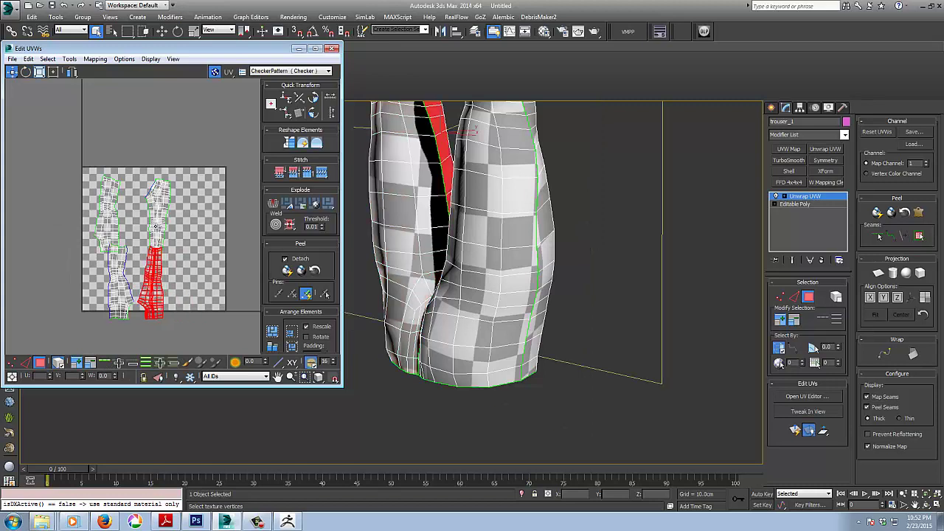
drag(157, 213, 179, 283)
drag(104, 207, 202, 276)
Move and scale the row of four leg shells together to fill the width of the UV tile
drag(93, 309, 76, 334)
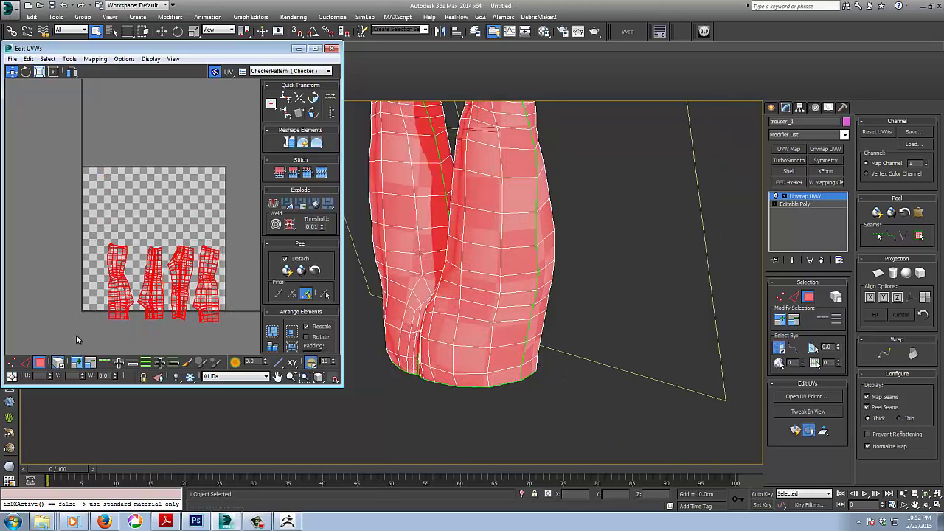
drag(150, 275, 133, 255)
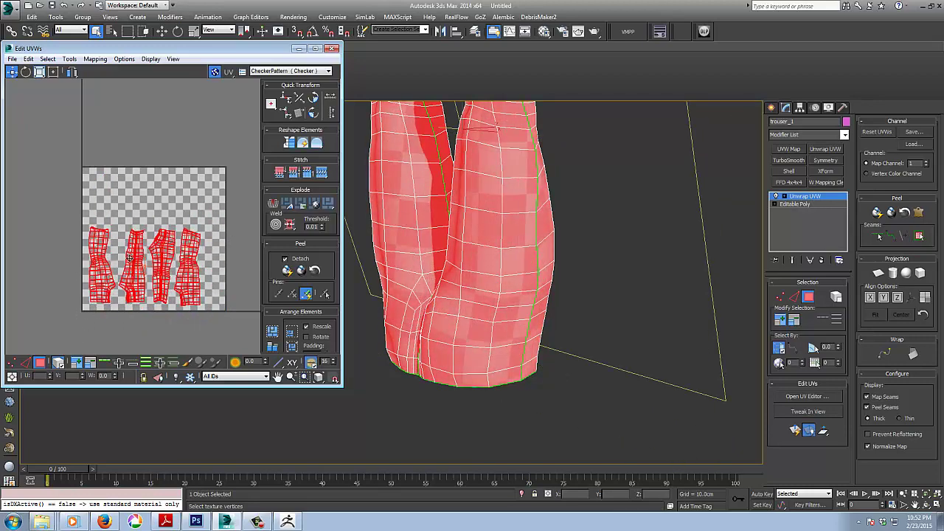
right_click(125, 258)
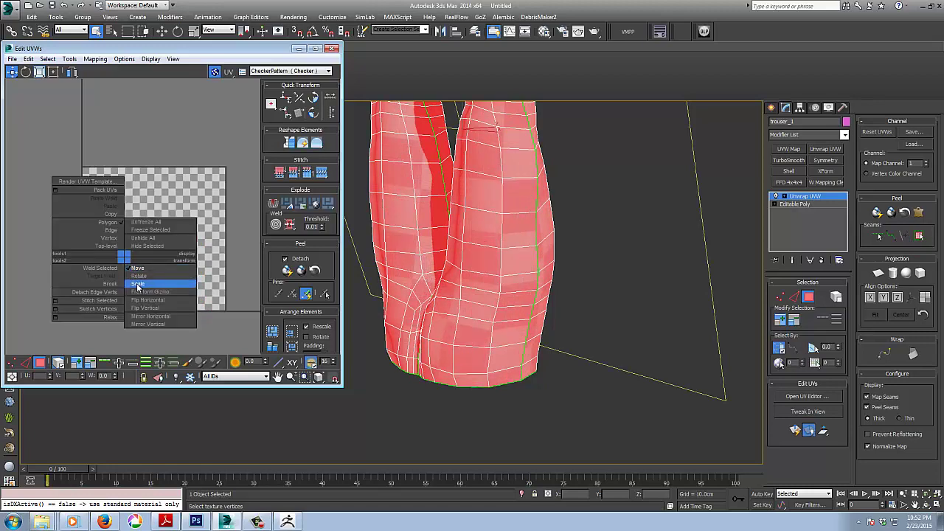
click(138, 284)
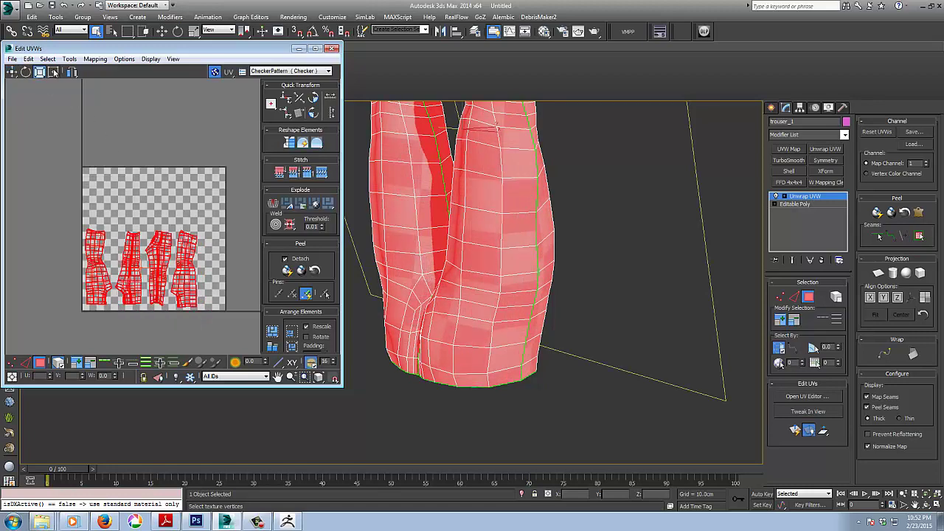
drag(201, 221, 210, 212)
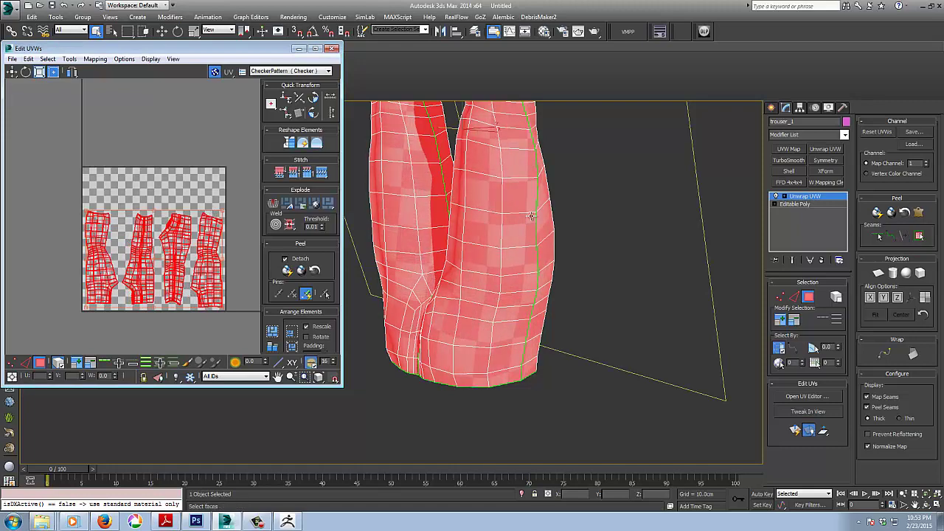
Leave face editing, close the UV editor and collapse the Unwrap UVW modifier into the Editable Poly
click(797, 196)
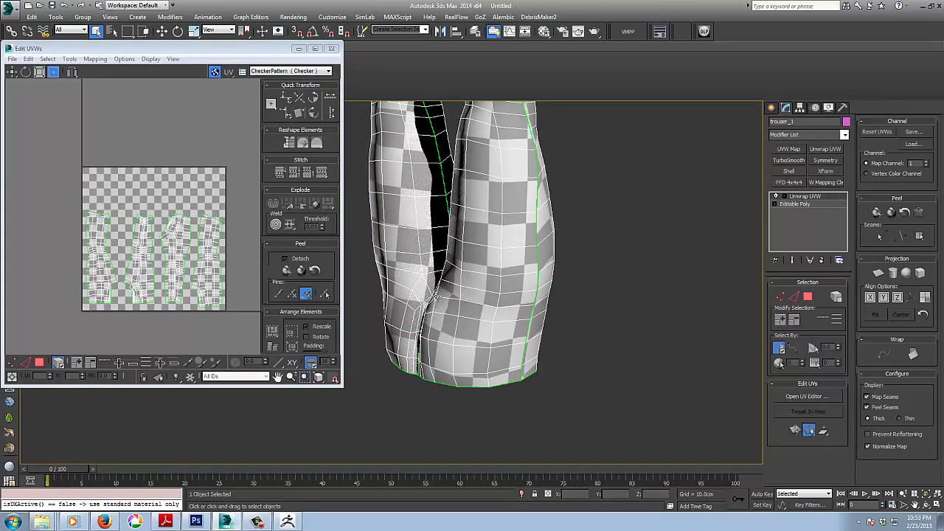
click(331, 48)
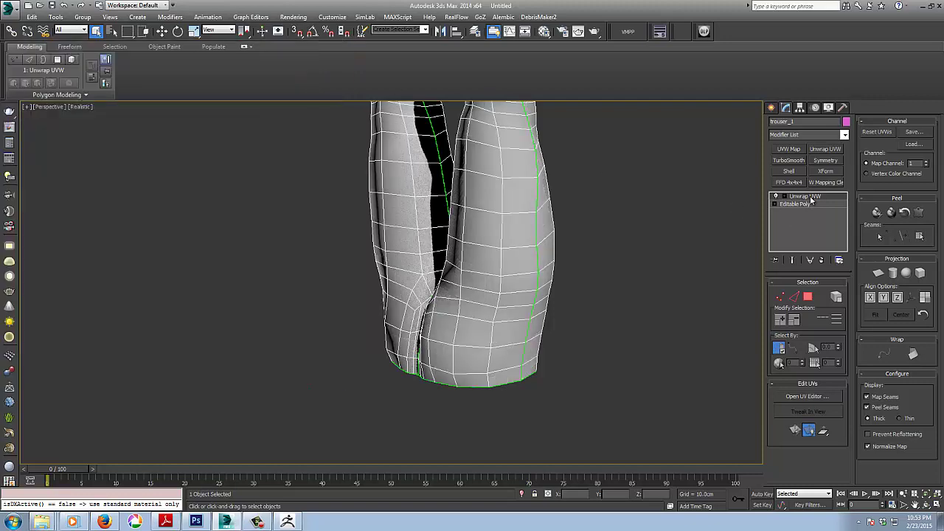
right_click(811, 200)
click(814, 295)
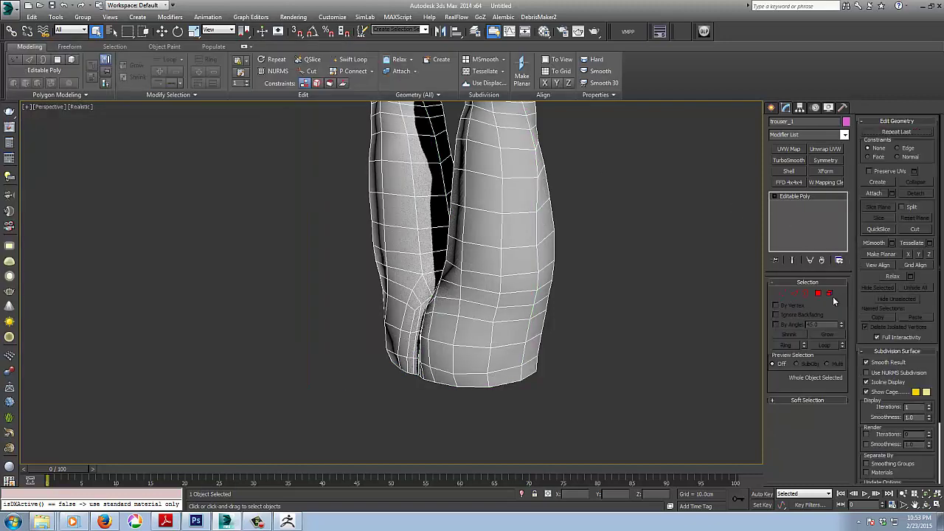
Send the unwrapped trousers to ZBrush through GoZ
scroll(558, 301, down, 5)
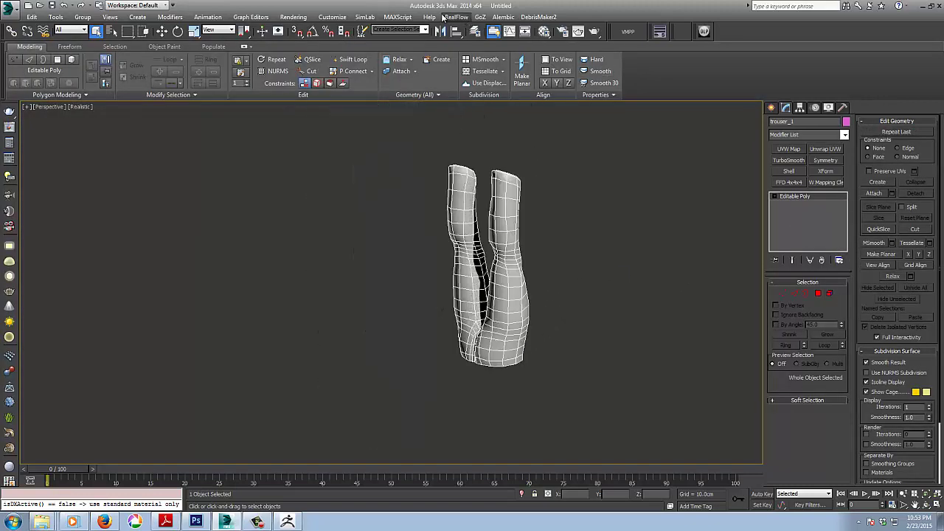
click(480, 16)
click(502, 29)
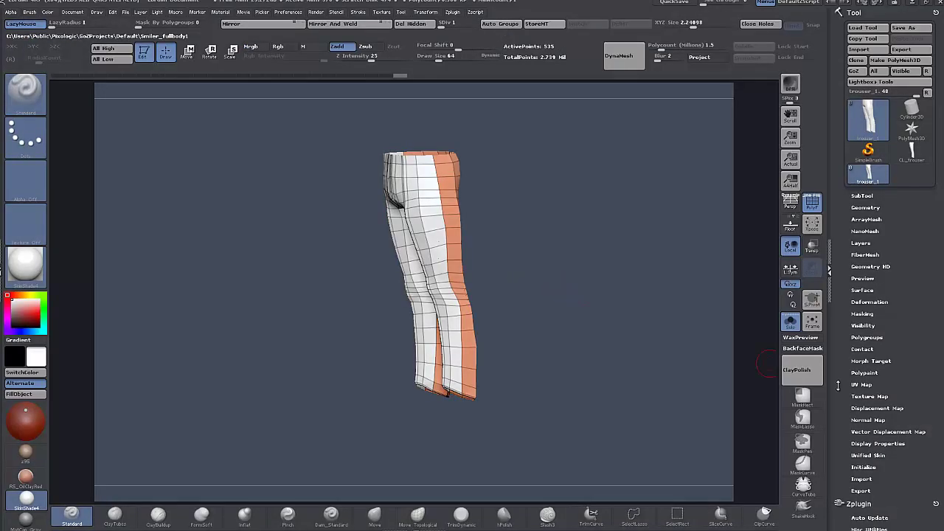
Morph the trousers to their flat UV layout to inspect the shells, then morph back to the 3D shape
click(861, 385)
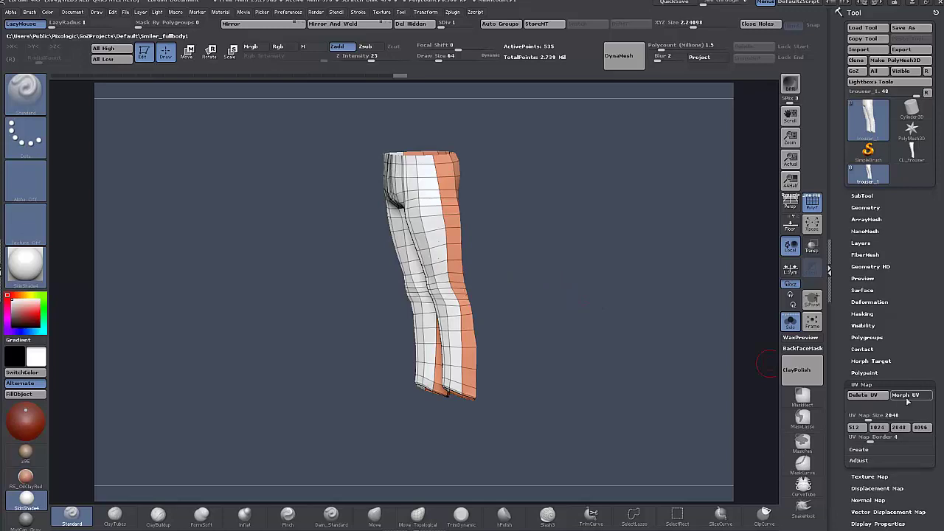
click(906, 396)
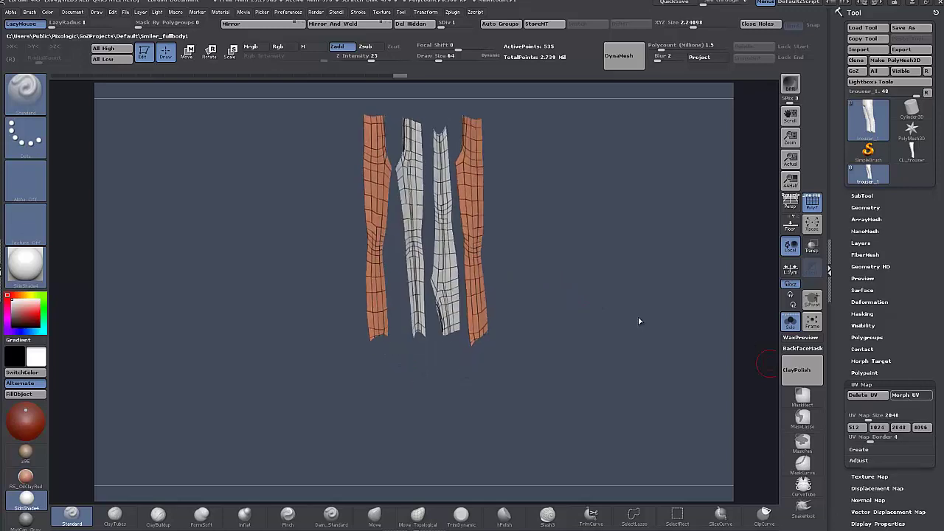
click(920, 396)
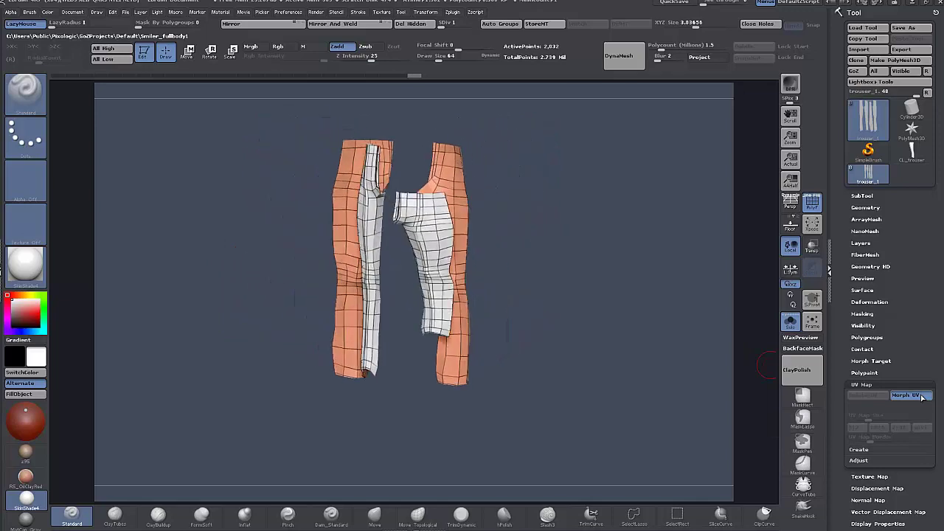
drag(550, 245, 603, 263)
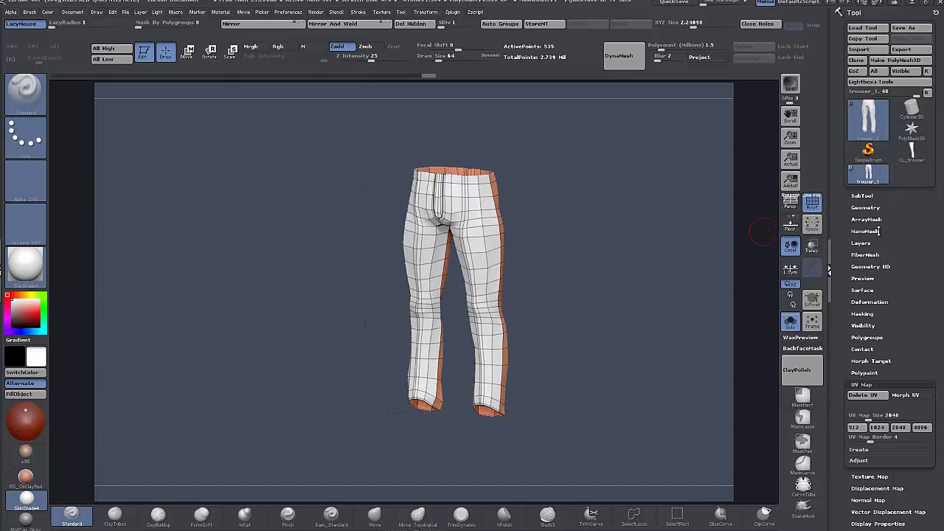
click(861, 384)
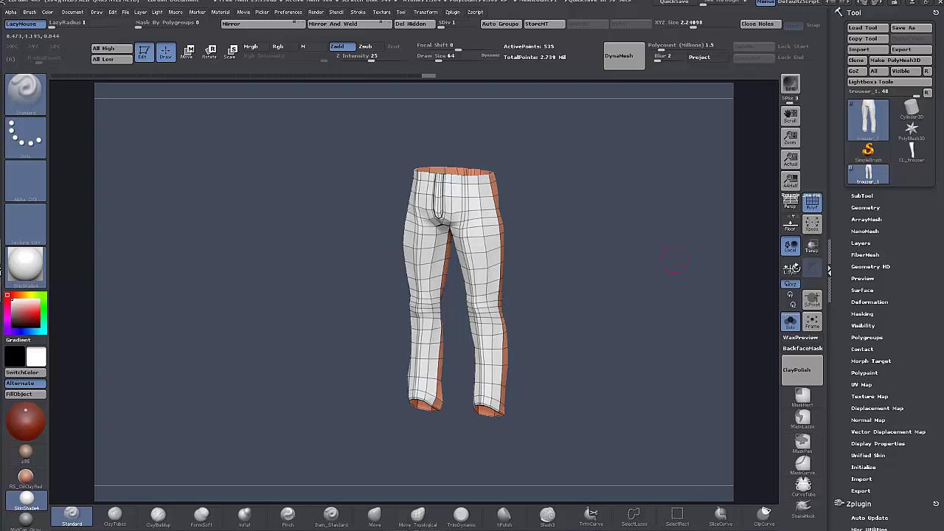
click(861, 290)
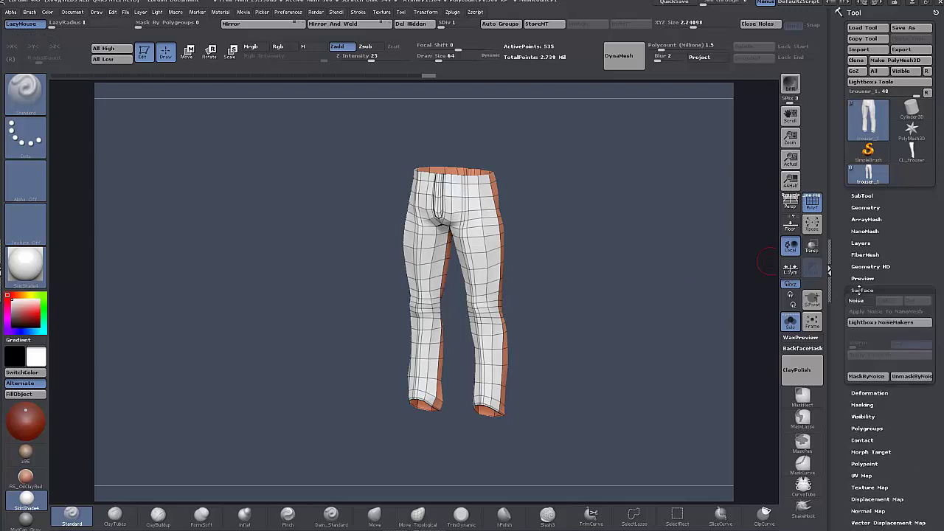
click(857, 300)
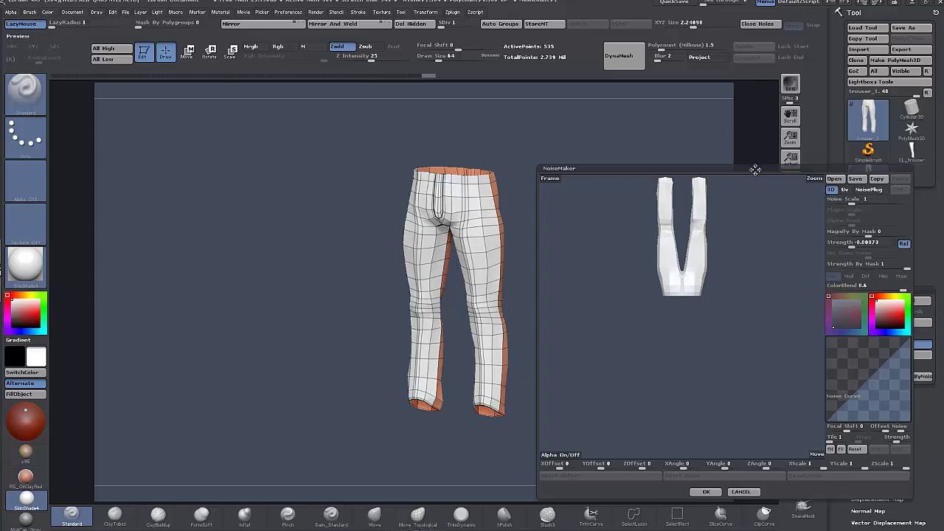
click(847, 190)
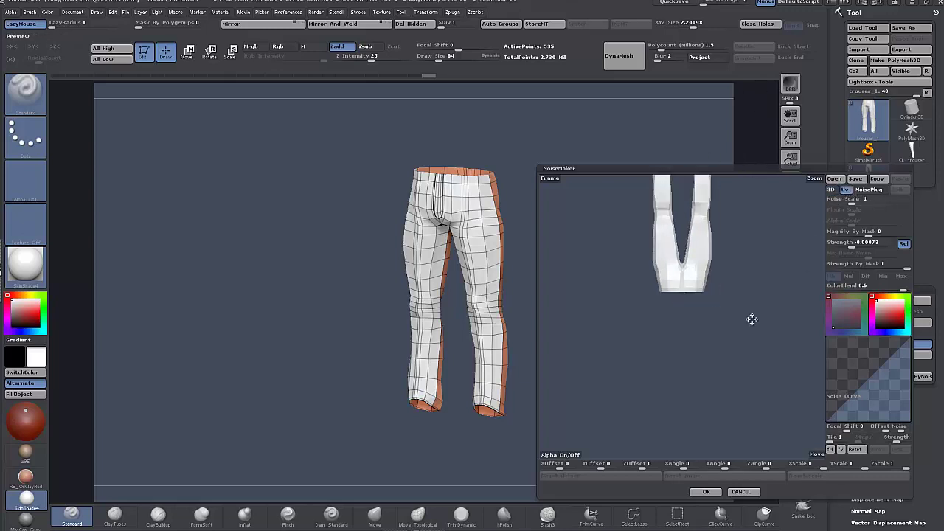
alt+drag(752, 319, 767, 376)
drag(764, 285, 746, 374)
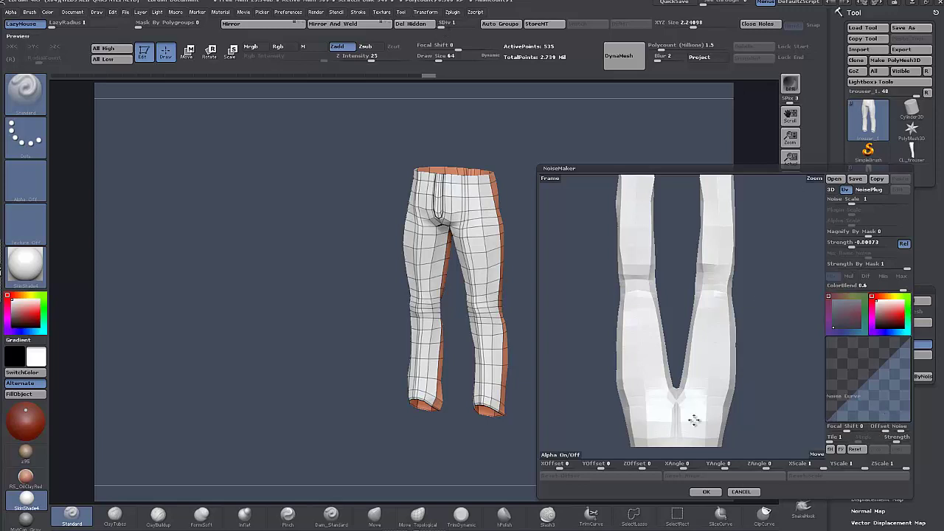
click(740, 492)
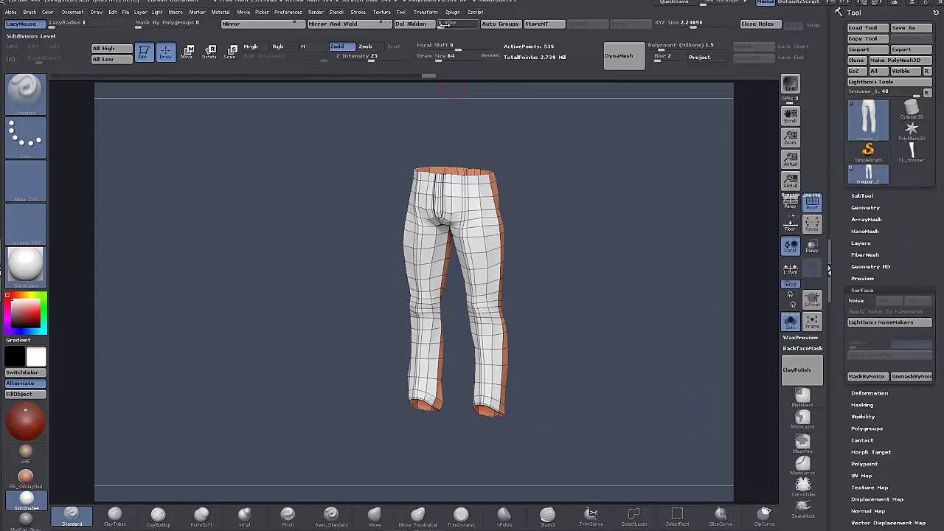
Hide the polyframe wires on the trousers and open NoiseMaker to set up their surface noise
click(813, 203)
click(811, 322)
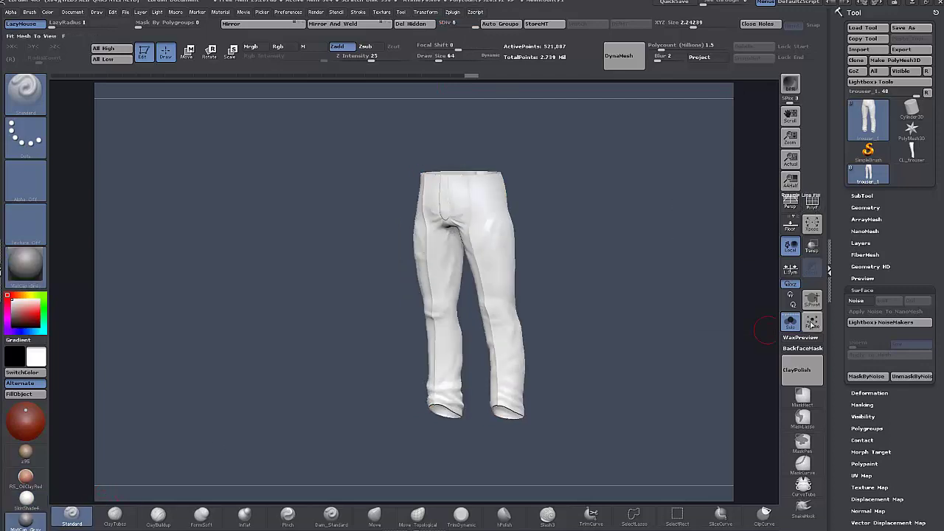
click(864, 301)
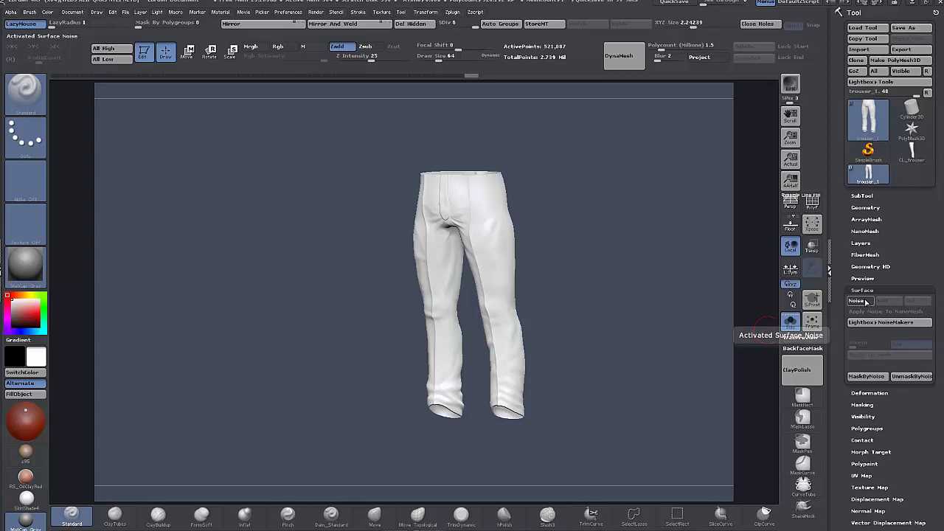
click(866, 302)
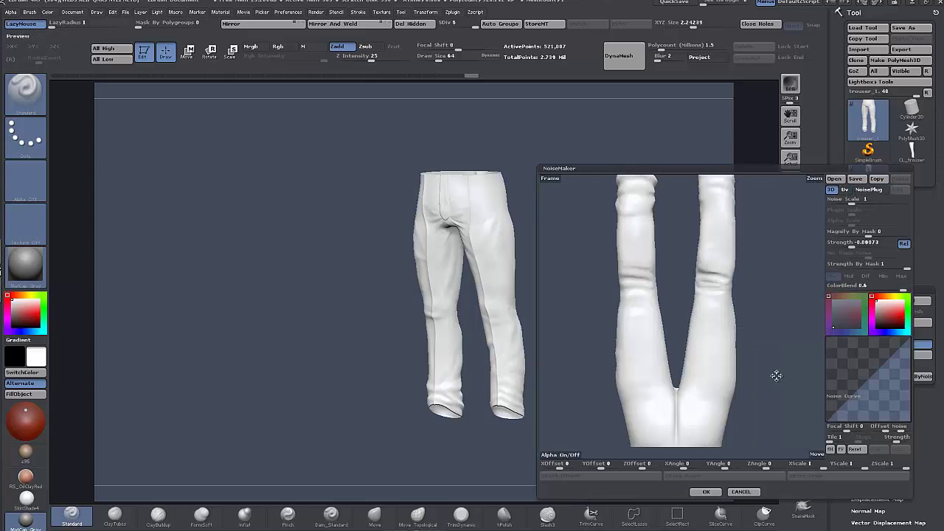
drag(777, 375, 742, 322)
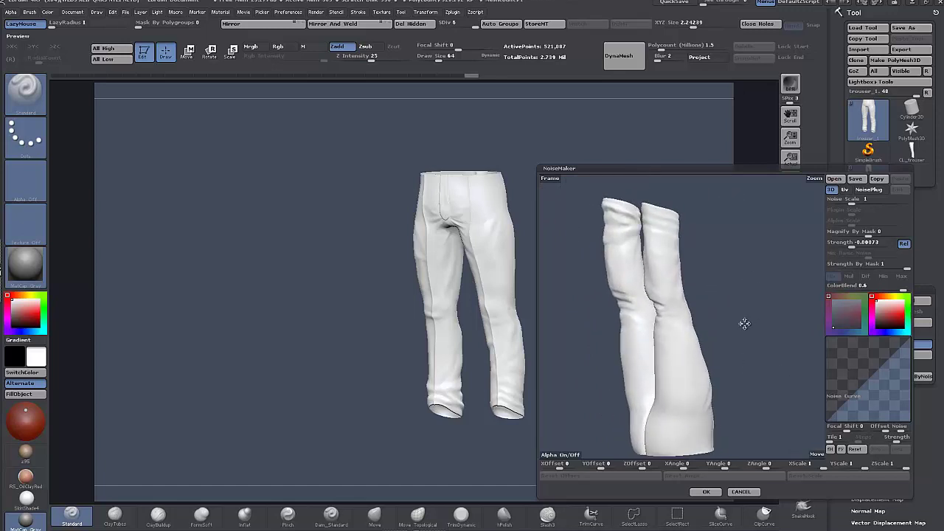
Load weavebump.jpg from the TEXTURES > Older folder in 3D_Projects as the noise alpha
click(566, 455)
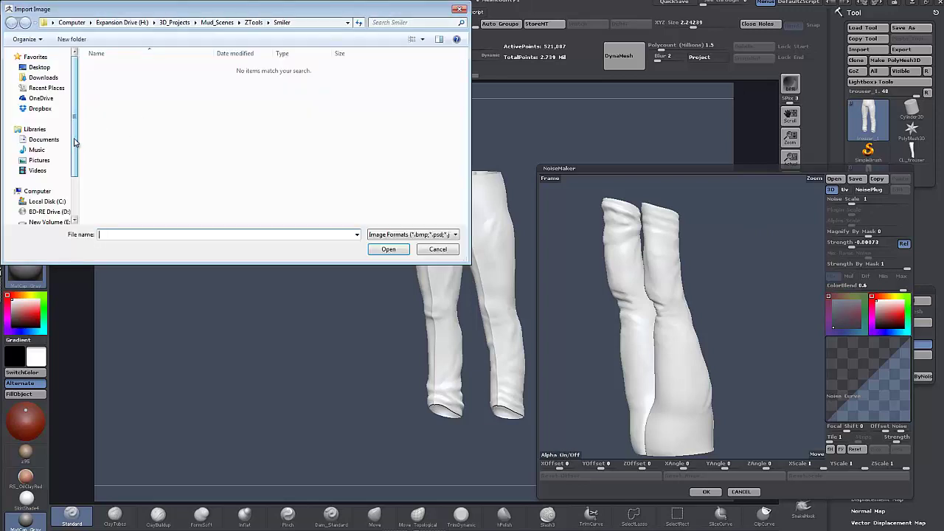
click(122, 23)
double_click(115, 78)
scroll(122, 83, down, 15)
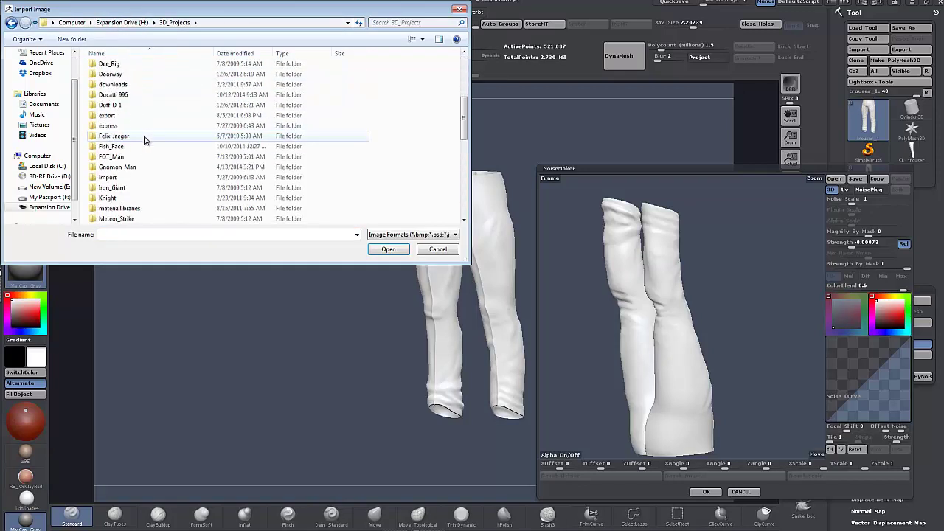
click(121, 167)
double_click(122, 166)
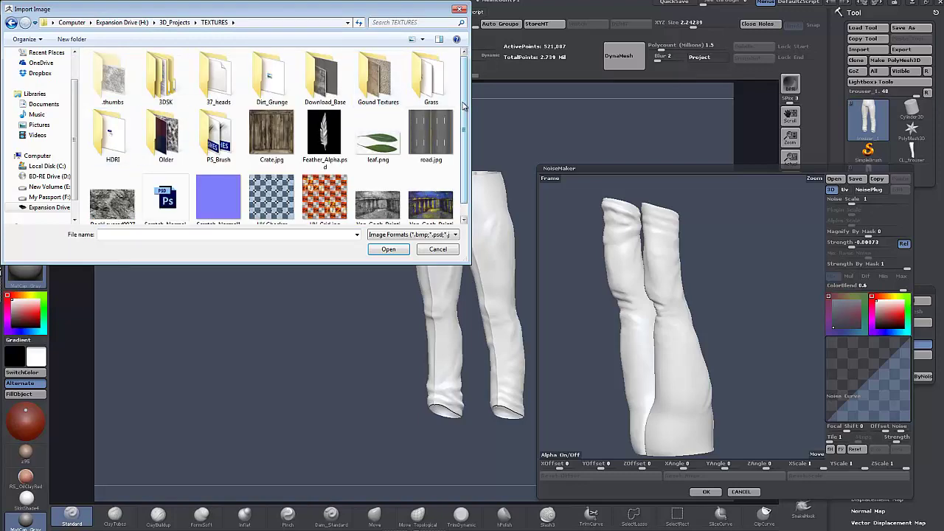
double_click(164, 132)
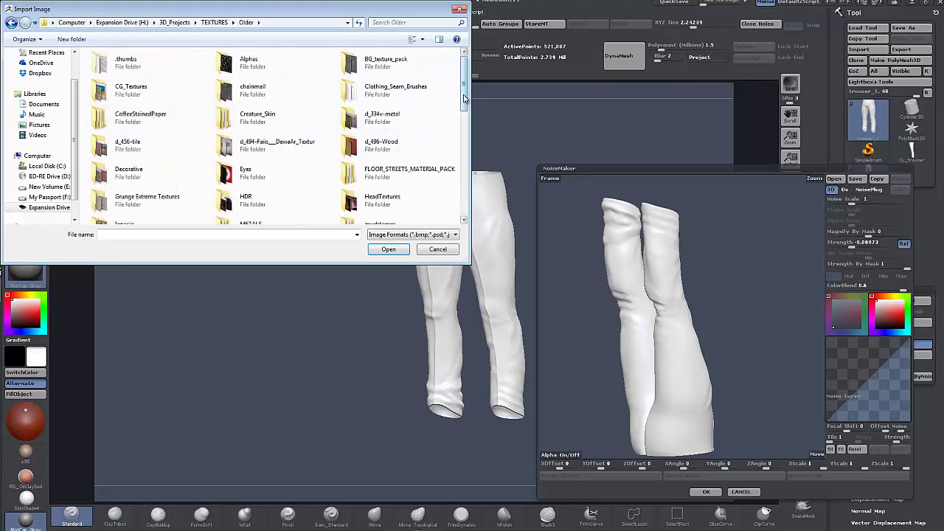
drag(465, 98, 464, 203)
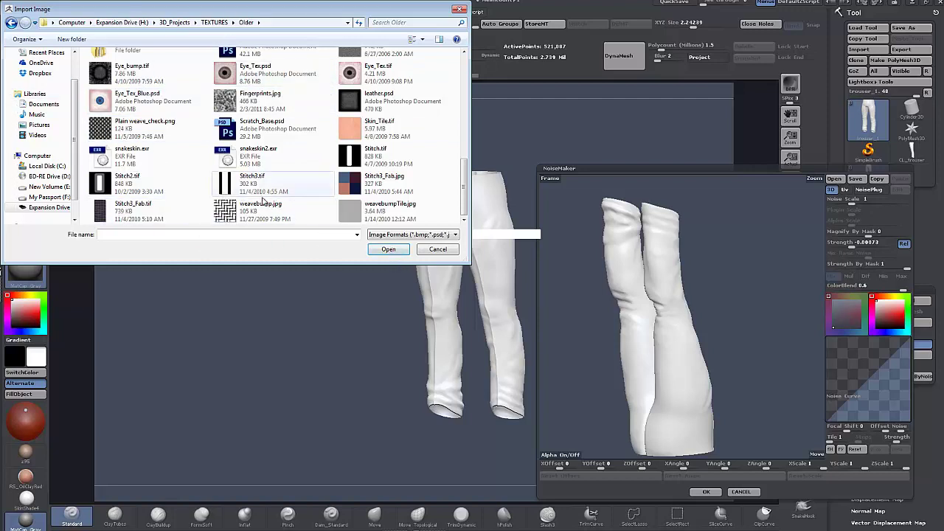
double_click(225, 209)
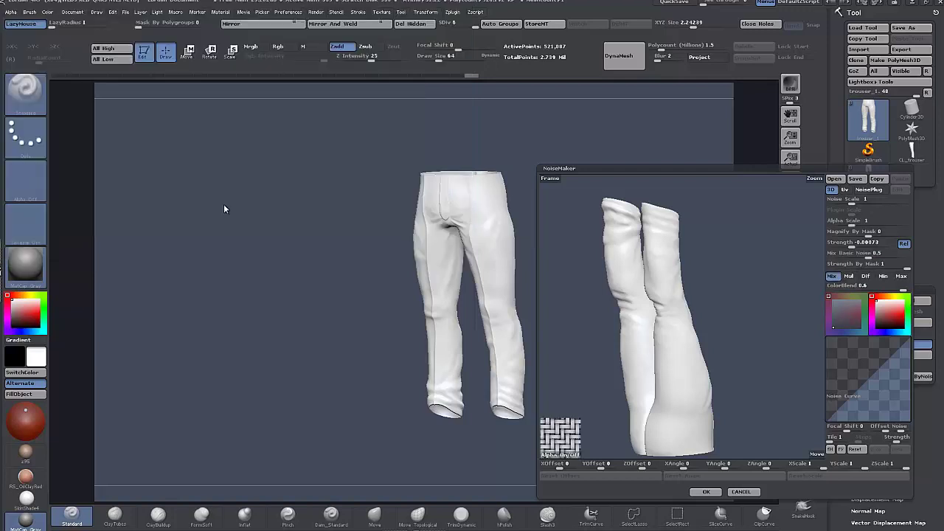
Tune the weave noise with Noise Scale 0.2731, Alpha Scale about 0.06 and Strength -0.07132
drag(717, 334, 775, 310)
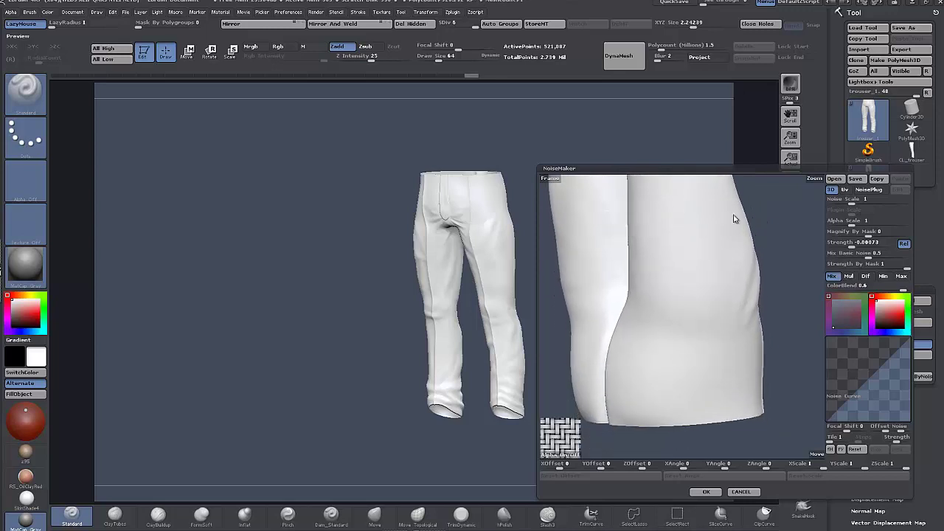
mouse_move(851, 223)
mouse_down()
mouse_move(837, 223)
mouse_move(866, 222)
mouse_move(852, 223)
mouse_move(849, 206)
mouse_up()
drag(850, 244, 842, 244)
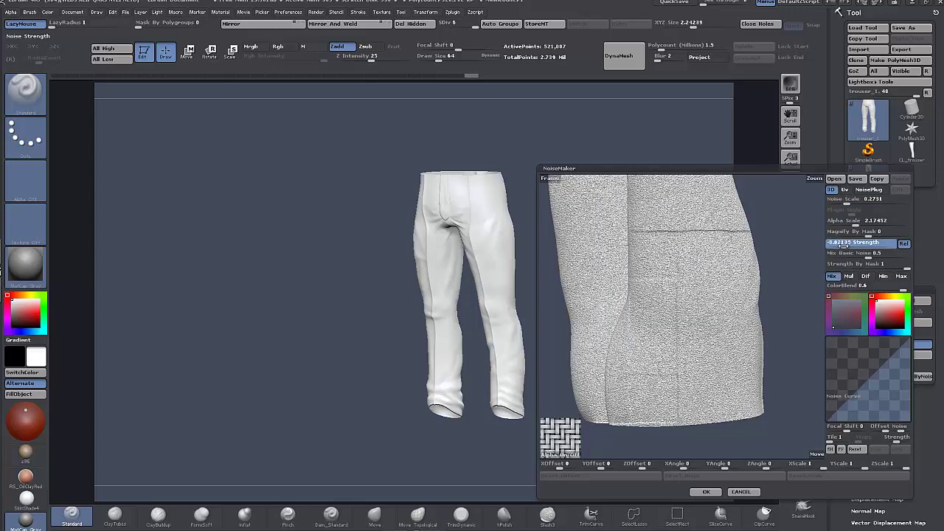
drag(842, 244, 841, 244)
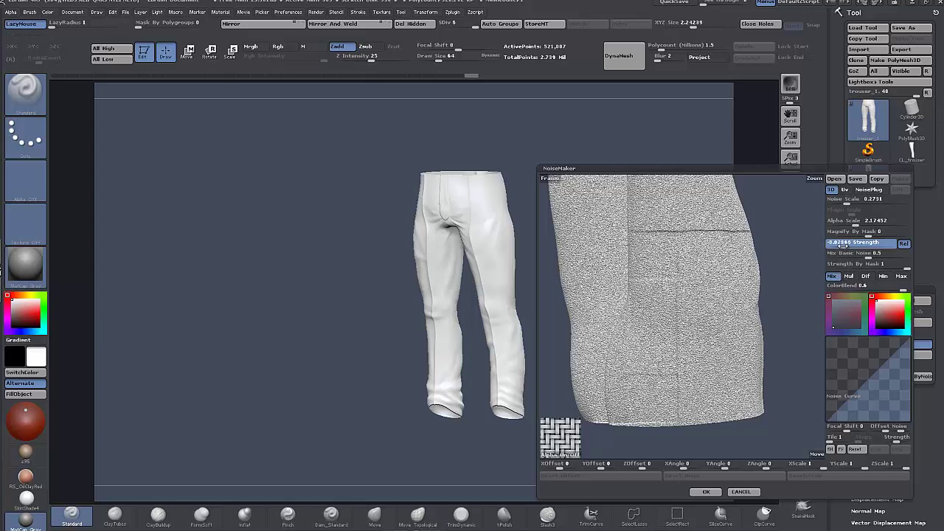
drag(841, 244, 840, 225)
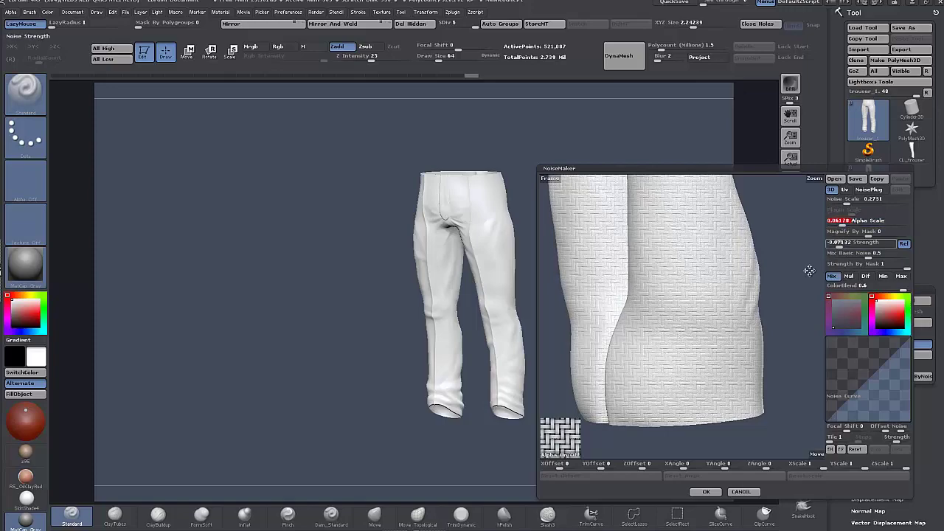
Switch the noise from 3D to UV projection so the weave follows the trousers' UV shells
drag(789, 287, 846, 191)
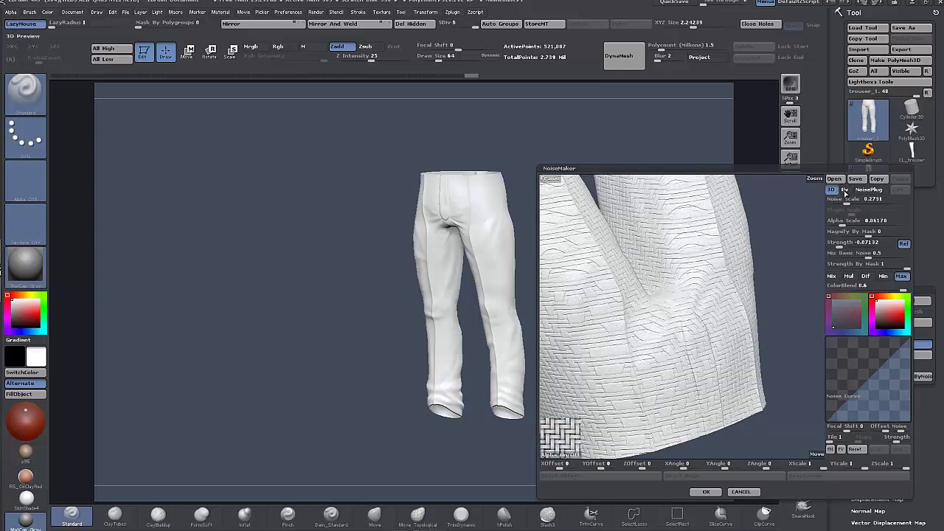
click(845, 190)
drag(767, 392, 770, 287)
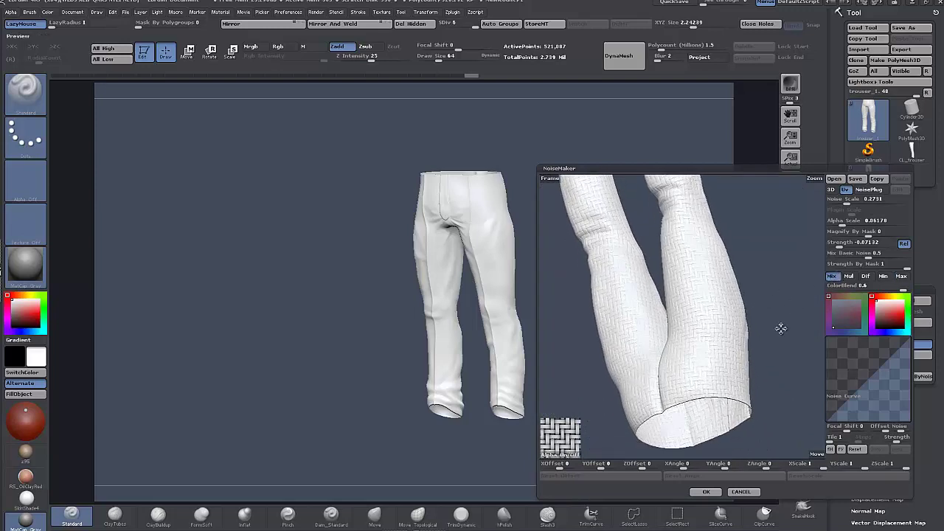
mouse_move(779, 324)
mouse_down()
mouse_move(784, 358)
mouse_move(805, 293)
mouse_move(796, 334)
mouse_up()
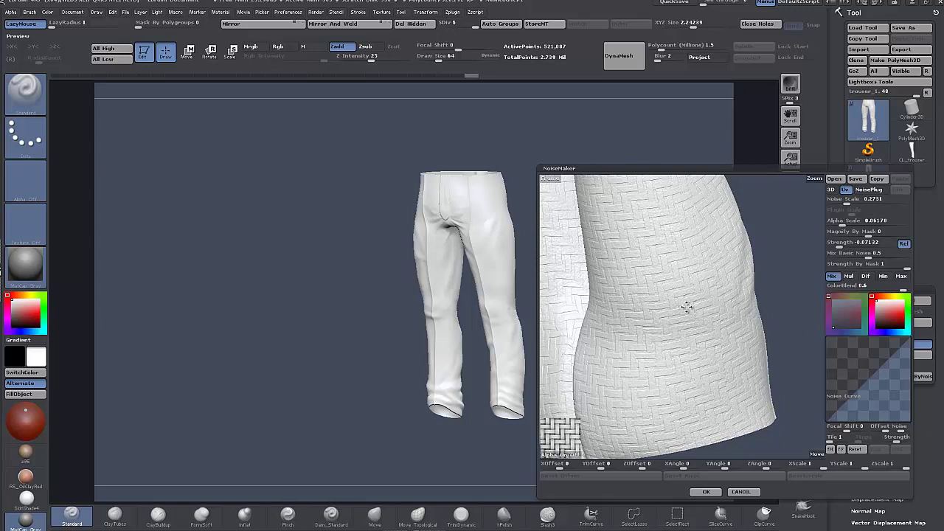
Compare the noise blend modes, choose Mul and accept the surface noise on the trousers
click(849, 275)
click(882, 275)
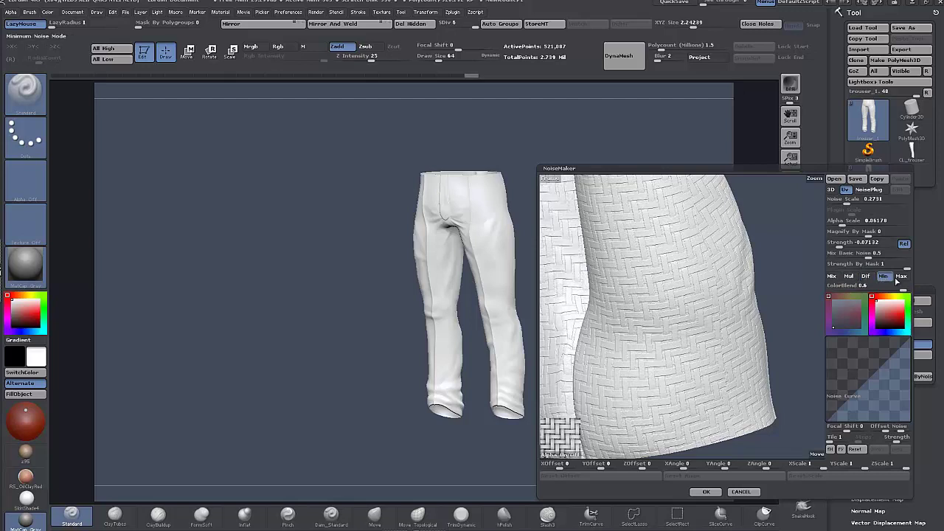
click(849, 276)
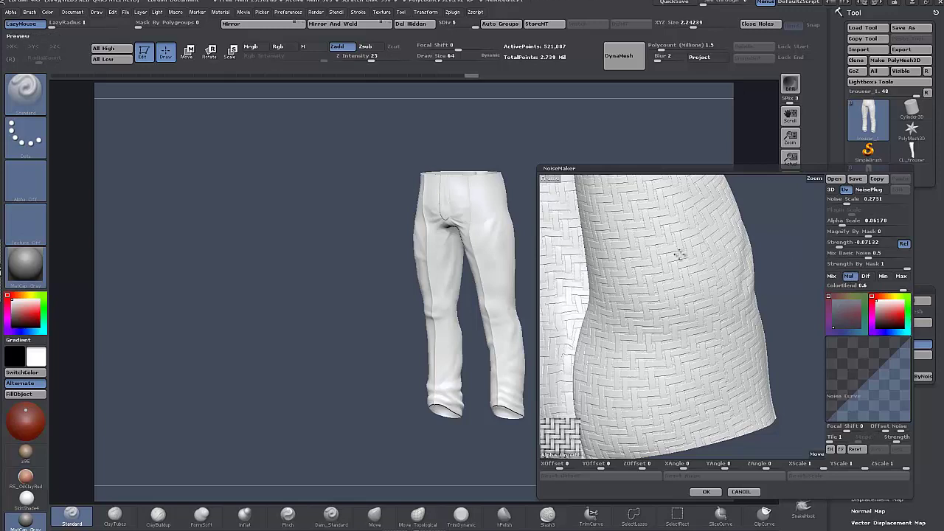
click(707, 492)
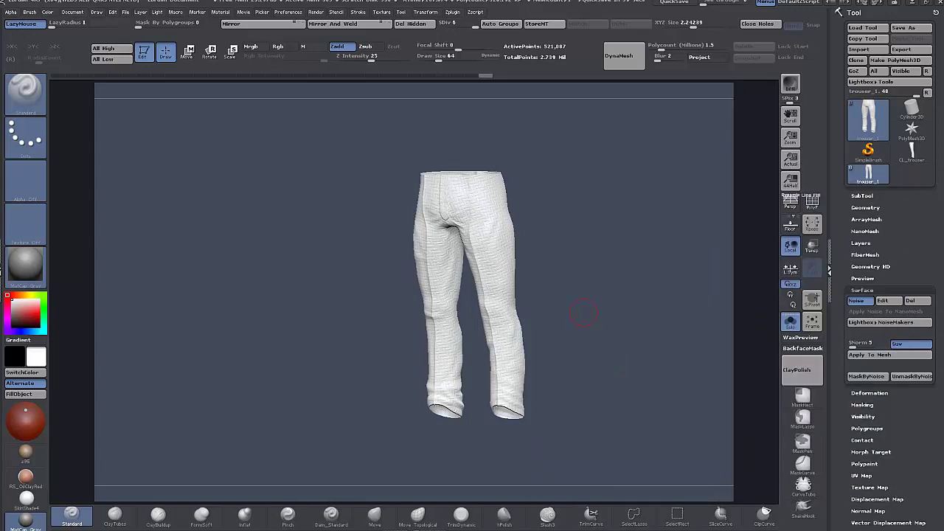
Inspect the weave's direction and scale along the trouser legs, knees and cuffs
alt+drag(582, 312, 602, 230)
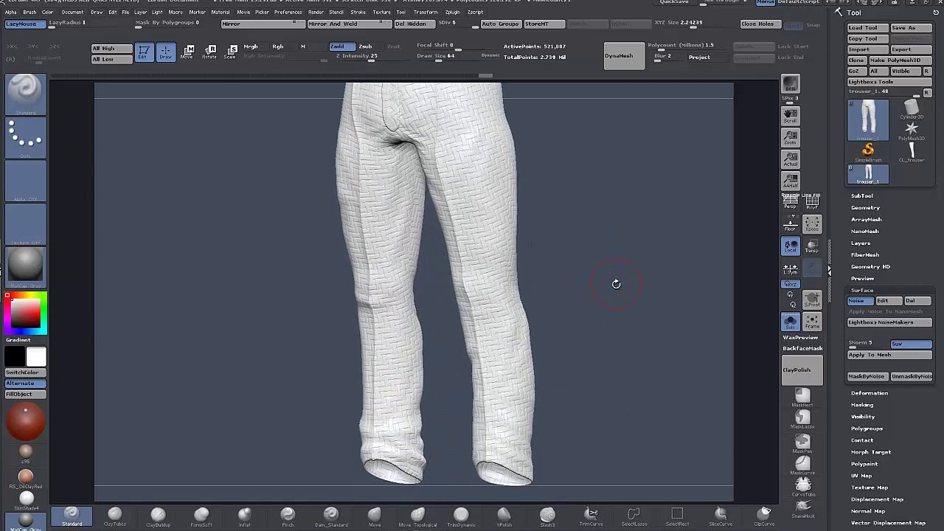
drag(616, 284, 531, 302)
alt+drag(419, 270, 277, 119)
alt+drag(261, 317, 283, 259)
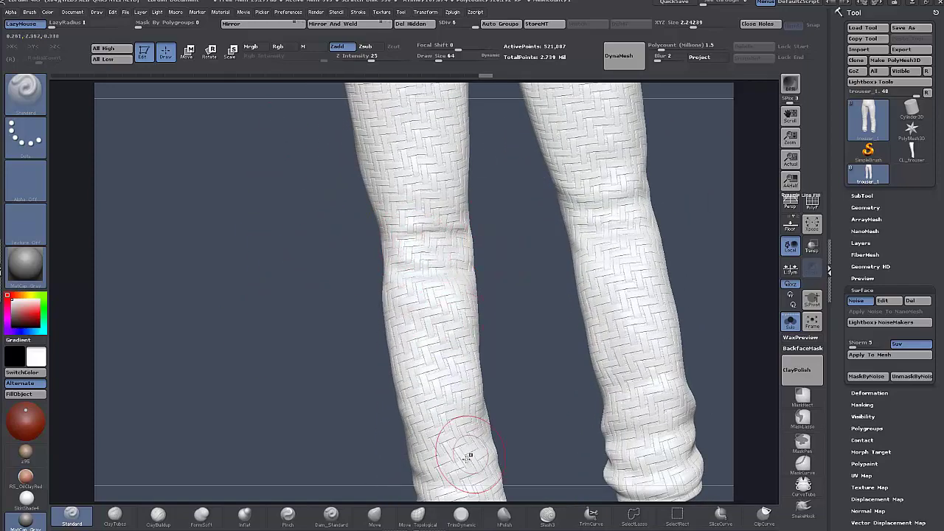
alt+drag(503, 234, 495, 496)
alt+drag(256, 257, 273, 341)
drag(247, 295, 338, 295)
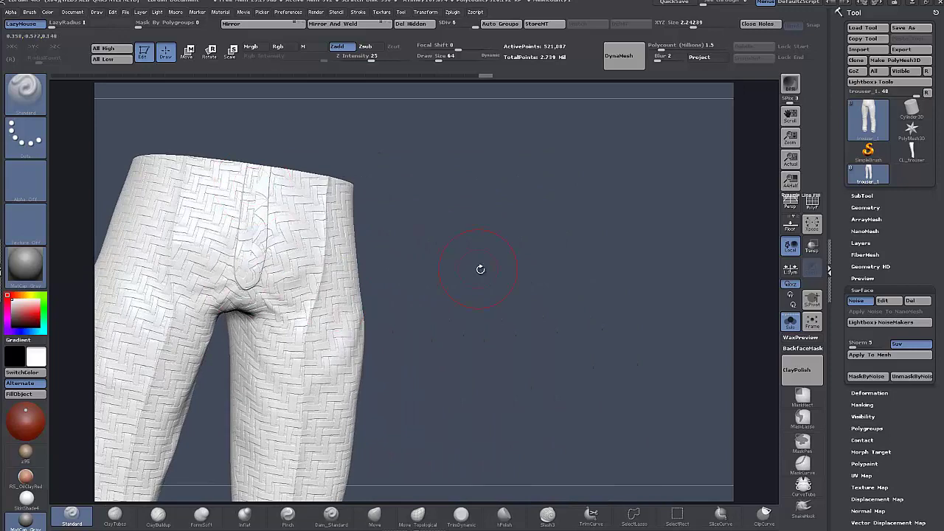
Examine the weave around the waistband, fly, crotch and thigh seams, and over the whole trousers
drag(480, 270, 669, 223)
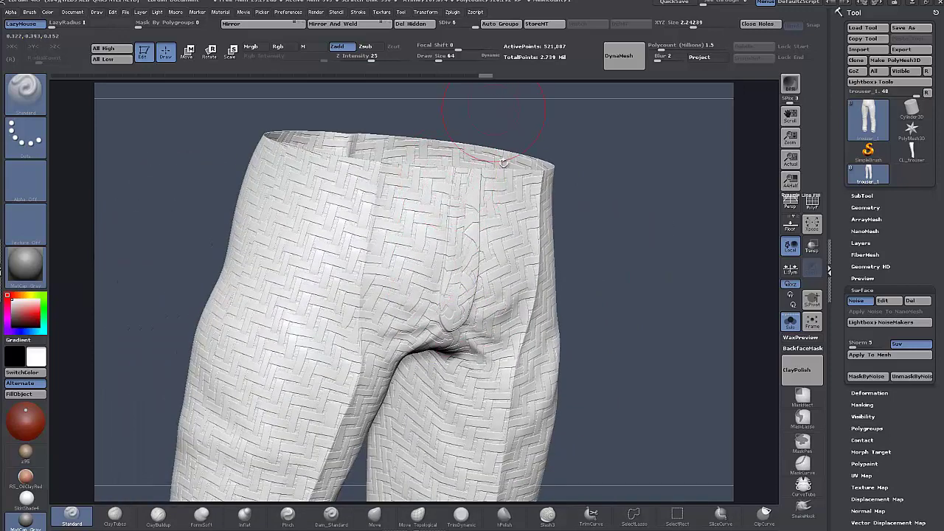
drag(654, 431, 624, 297)
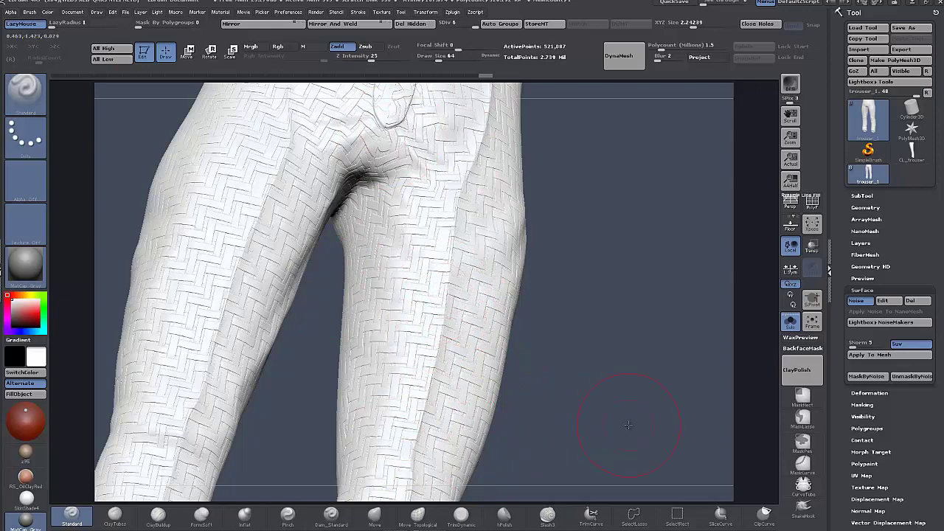
drag(625, 423, 605, 312)
mouse_move(624, 354)
mouse_down()
mouse_move(565, 441)
mouse_move(620, 345)
mouse_up()
shift+drag(612, 292, 520, 286)
mouse_move(385, 200)
alt+mouse_down()
mouse_move(301, 280)
mouse_move(299, 250)
mouse_move(321, 288)
alt+mouse_up()
drag(641, 390, 647, 359)
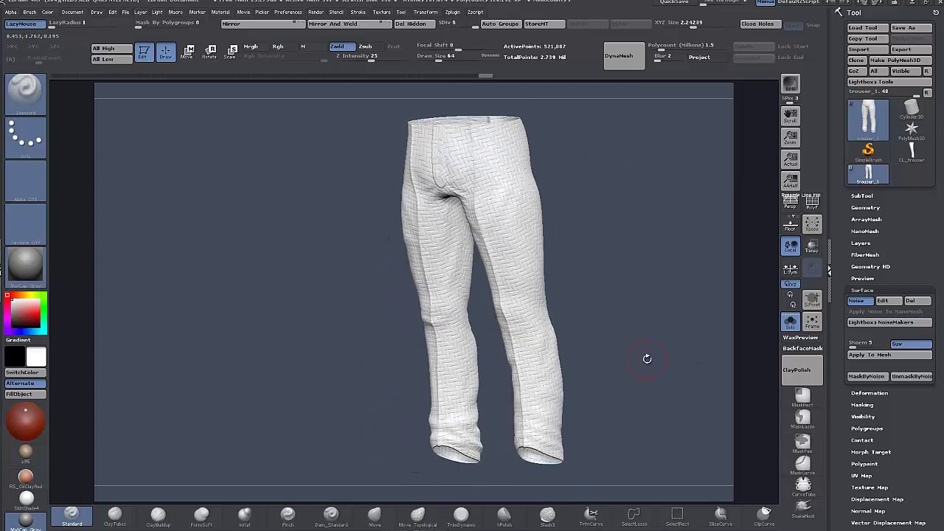